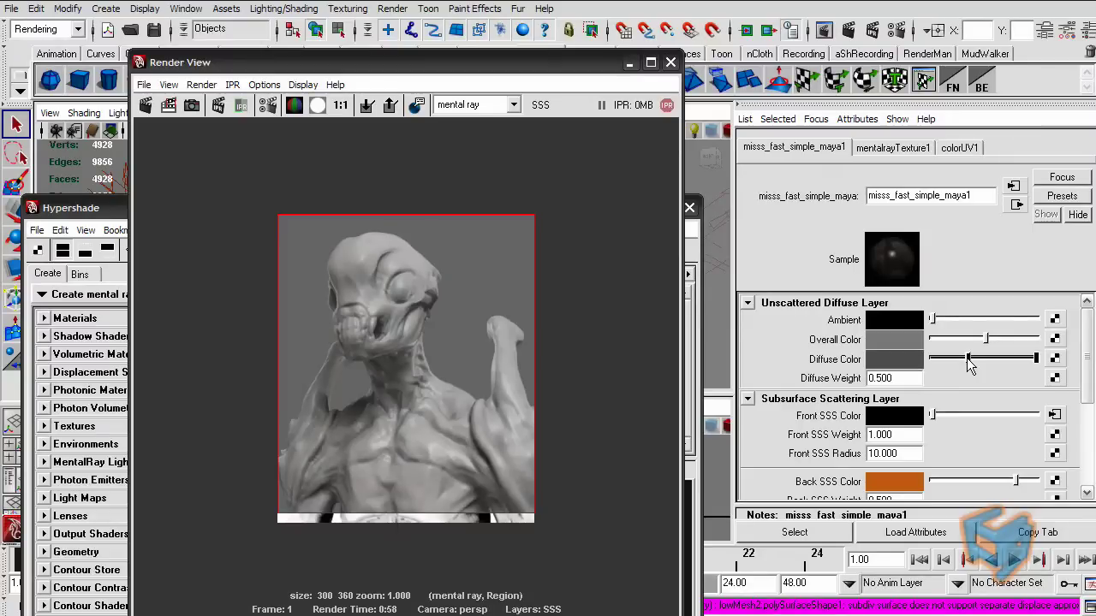
Darken the SSS material's Diffuse Color to a deeper gray and render the alien's head region
{"action": "left_click_drag", "start_coordinate": [964, 358], "coordinate": [958, 358]}
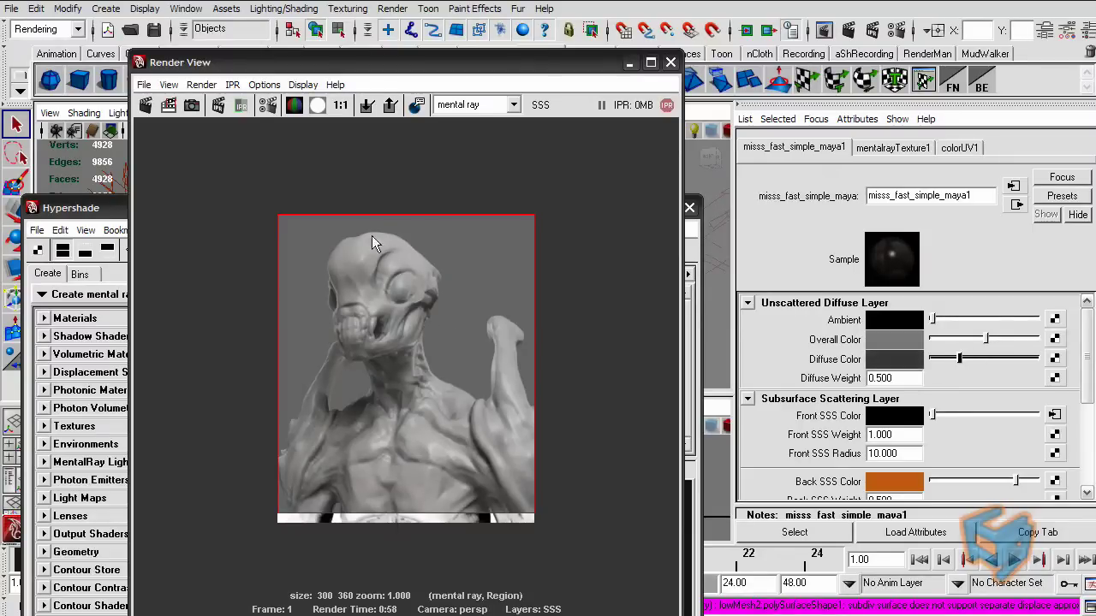
{"action": "left_click_drag", "start_coordinate": [352, 215], "coordinate": [462, 386]}
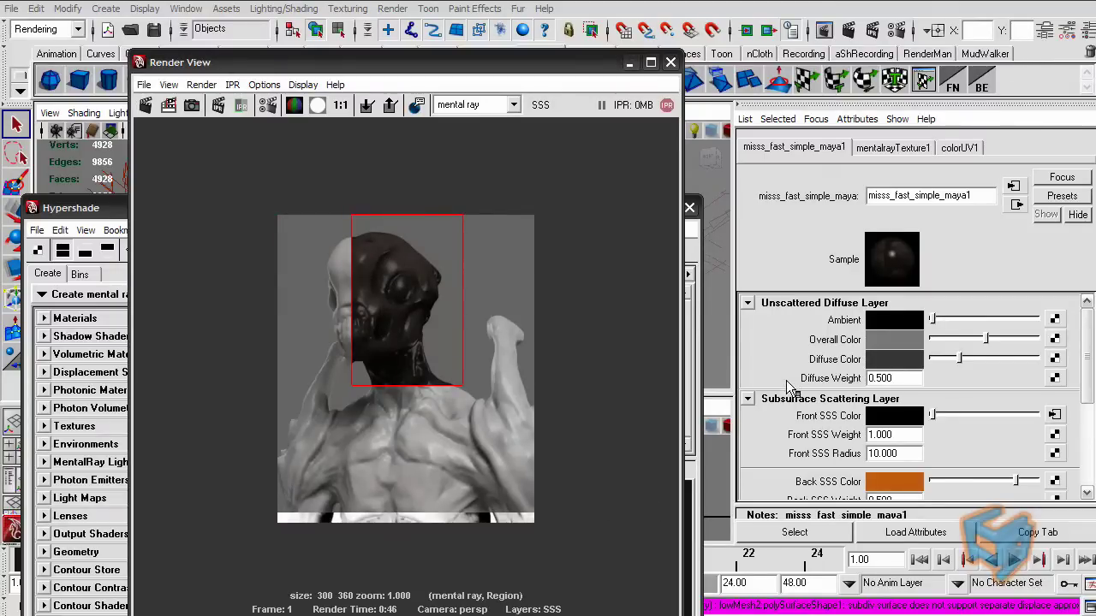
Set the material's Back SSS Weight to 0.2 and its Back SSS Depth to 5
{"action": "left_click_drag", "start_coordinate": [1084, 381], "coordinate": [1084, 423]}
{"action": "double_click", "coordinate": [882, 406]}
{"action": "type", "text": "0.2"}
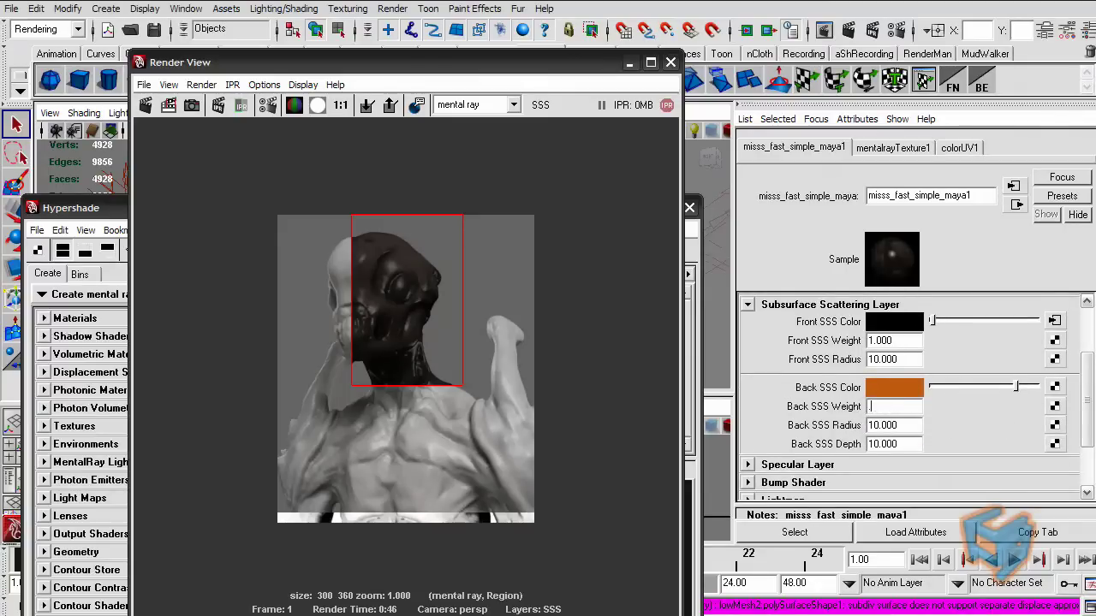
{"action": "key", "text": "Return"}
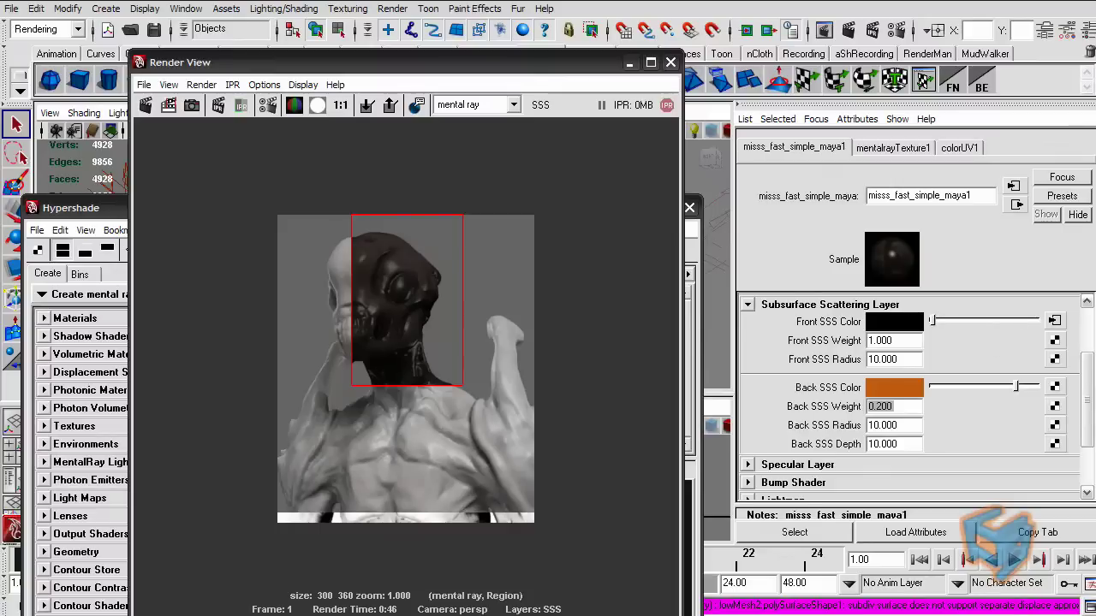
{"action": "double_click", "coordinate": [890, 443]}
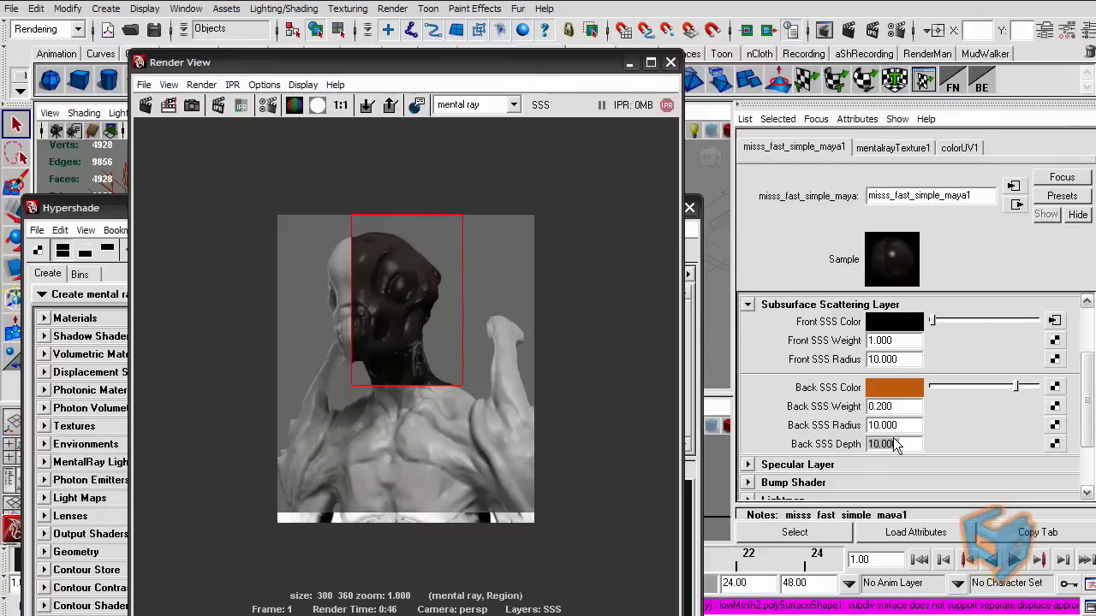
{"action": "type", "text": "5"}
{"action": "key", "text": "Return"}
{"action": "scroll", "coordinate": [1086, 385], "scroll_direction": "down", "scroll_amount": 2}
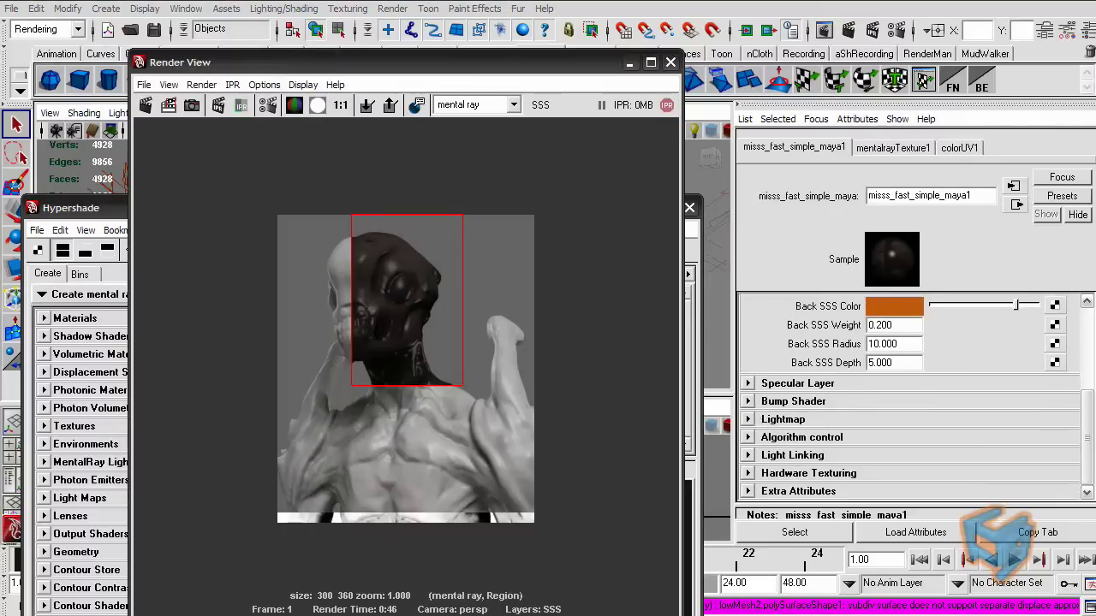
In the Specular Layer settings, set Shininess to 5 and darken the Specular Color to a dark gray
{"action": "left_click", "coordinate": [826, 385]}
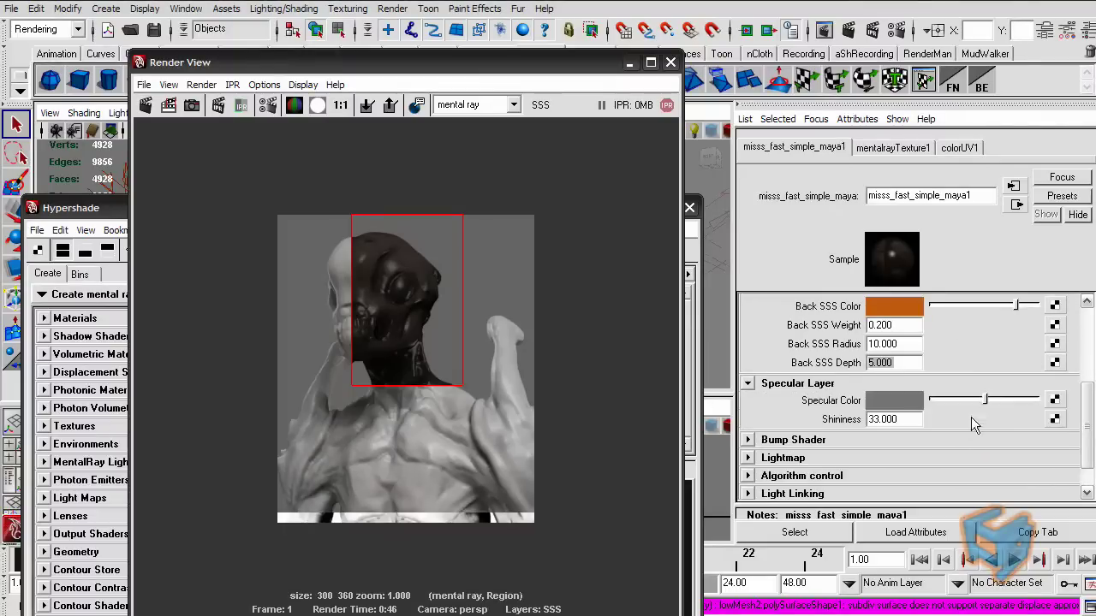
{"action": "double_click", "coordinate": [901, 418]}
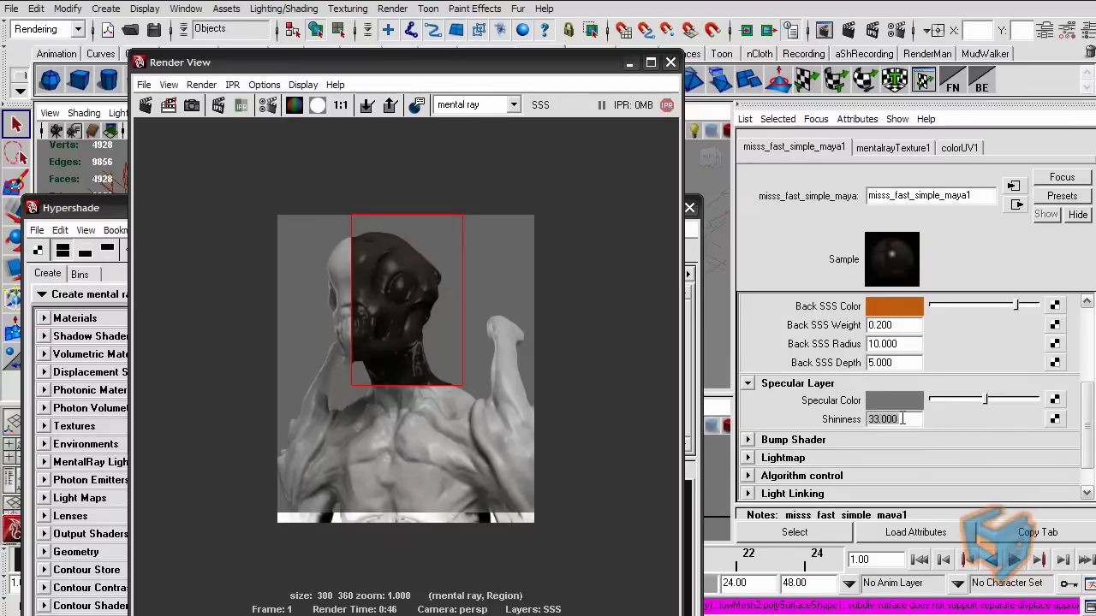
{"action": "type", "text": "5"}
{"action": "key", "text": "Return"}
{"action": "scroll", "coordinate": [1087, 411], "scroll_direction": "down", "scroll_amount": 1}
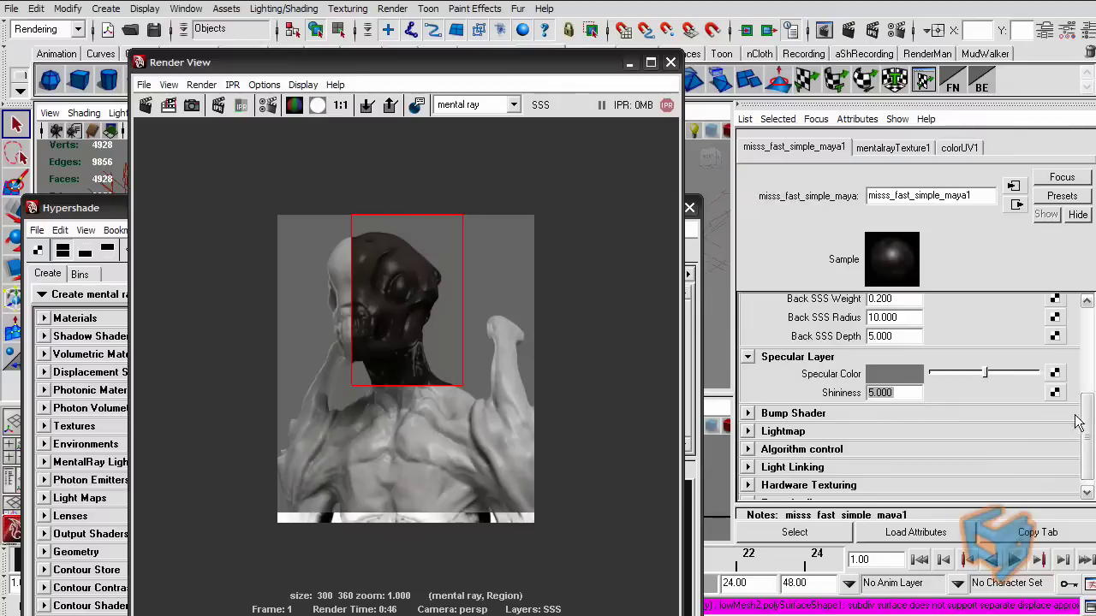
{"action": "left_click", "coordinate": [969, 373]}
{"action": "left_click_drag", "start_coordinate": [963, 375], "coordinate": [958, 375]}
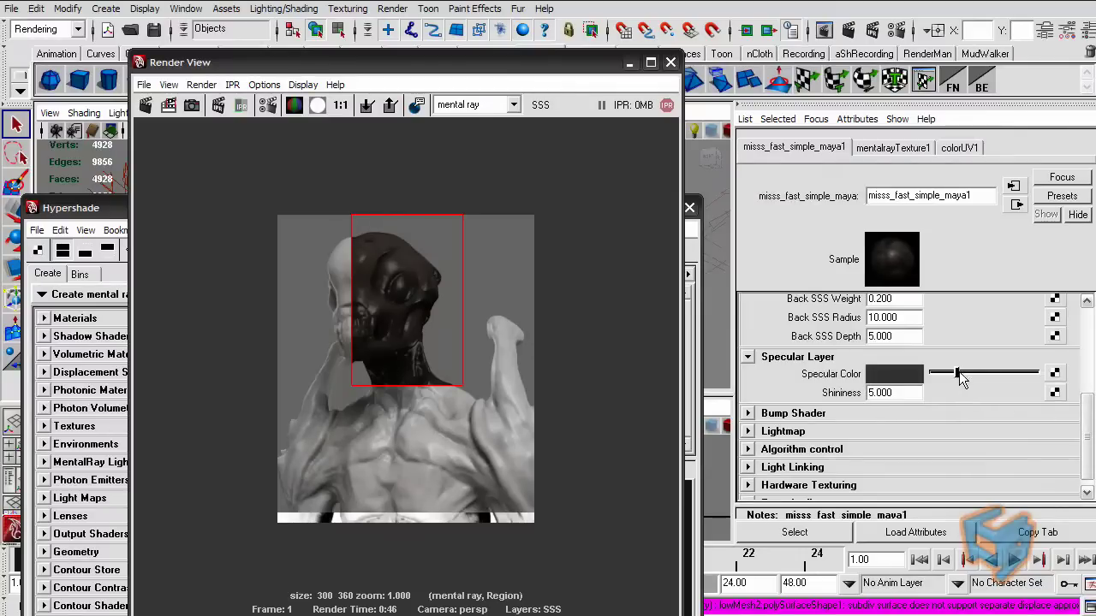
Connect a file texture to the material's Bump attribute and use it as Tangent Space Normals
{"action": "left_click", "coordinate": [824, 414]}
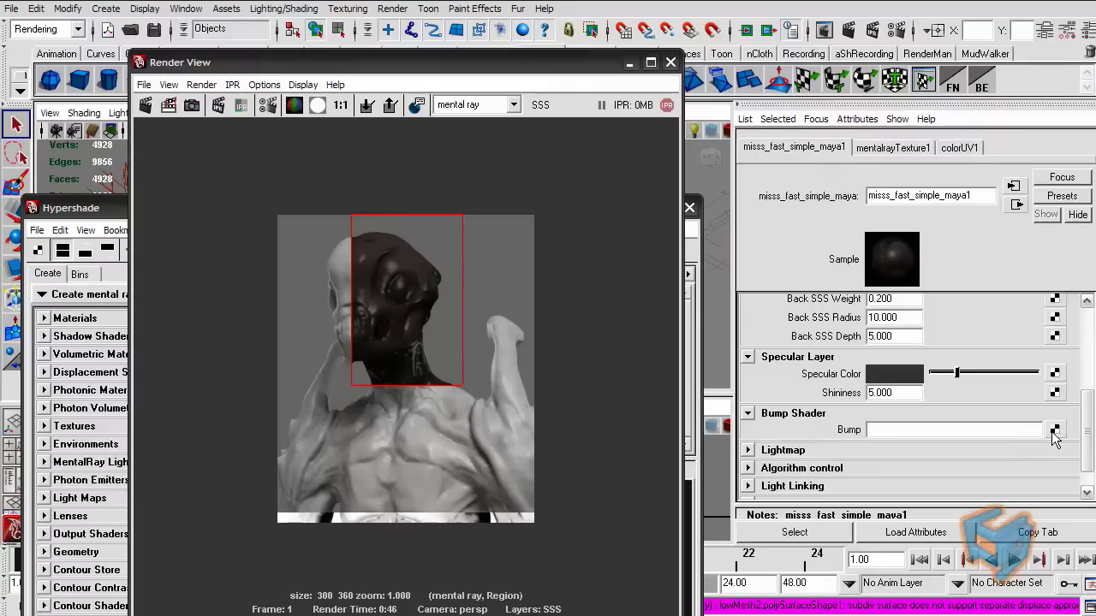
{"action": "left_click", "coordinate": [1053, 430]}
{"action": "left_click", "coordinate": [1038, 376]}
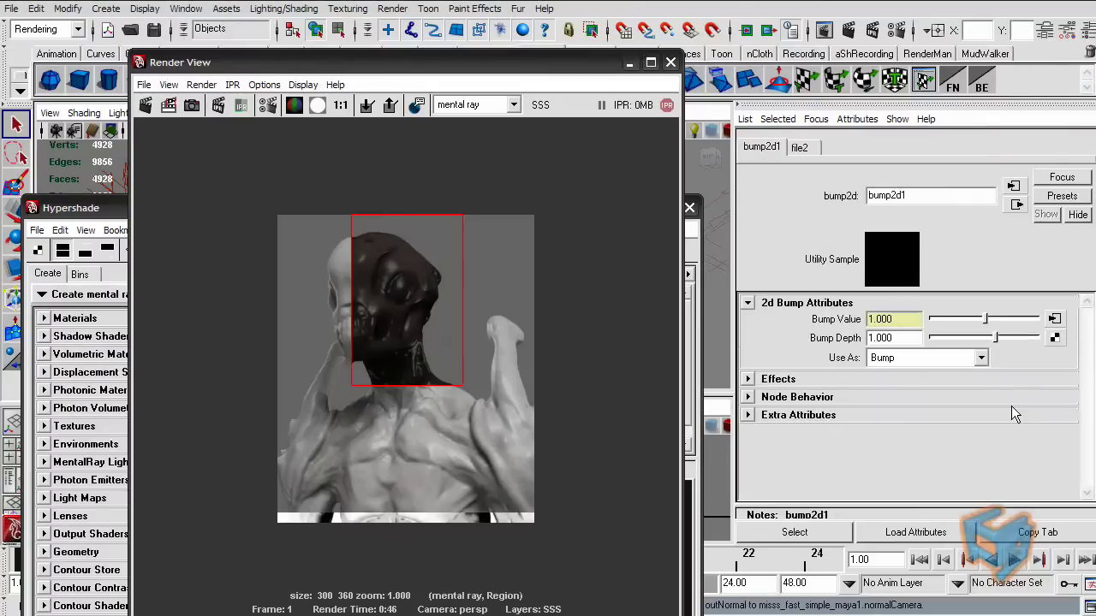
{"action": "left_click", "coordinate": [982, 358]}
{"action": "left_click", "coordinate": [924, 371]}
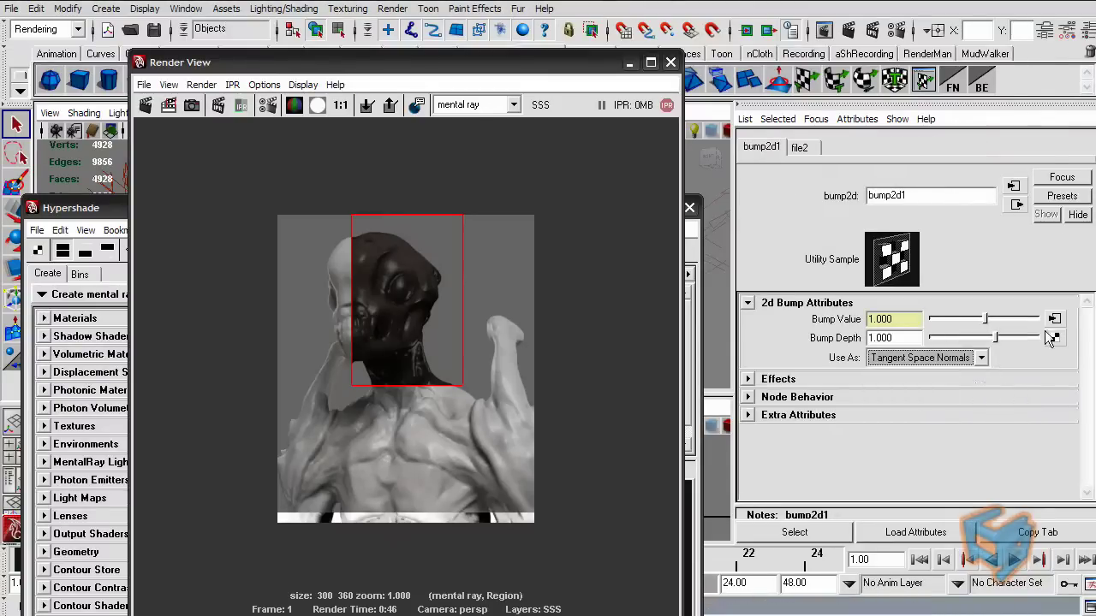
Load the normal map image from the extract2 folder into the bump's file texture and re-render the head region
{"action": "left_click", "coordinate": [1053, 320]}
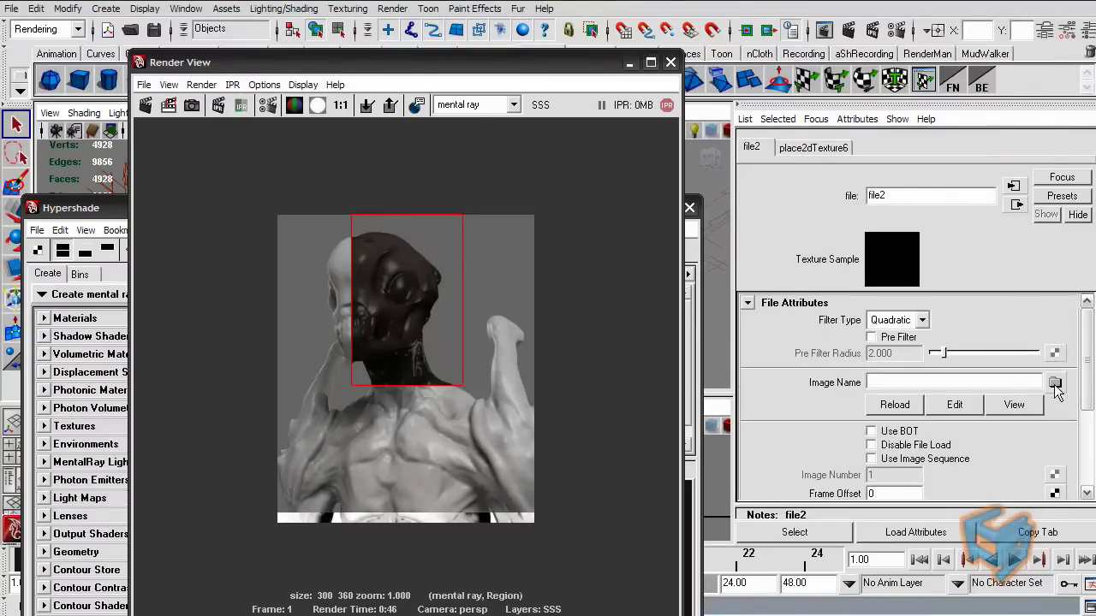
{"action": "left_click", "coordinate": [1055, 382]}
{"action": "double_click", "coordinate": [363, 273]}
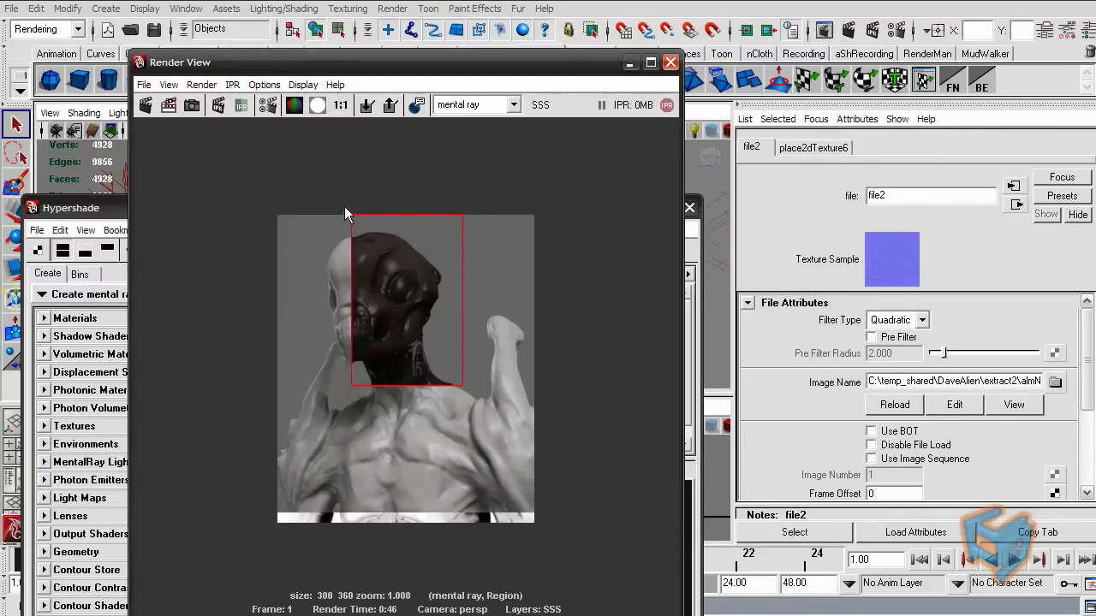
{"action": "left_click_drag", "start_coordinate": [342, 214], "coordinate": [473, 395]}
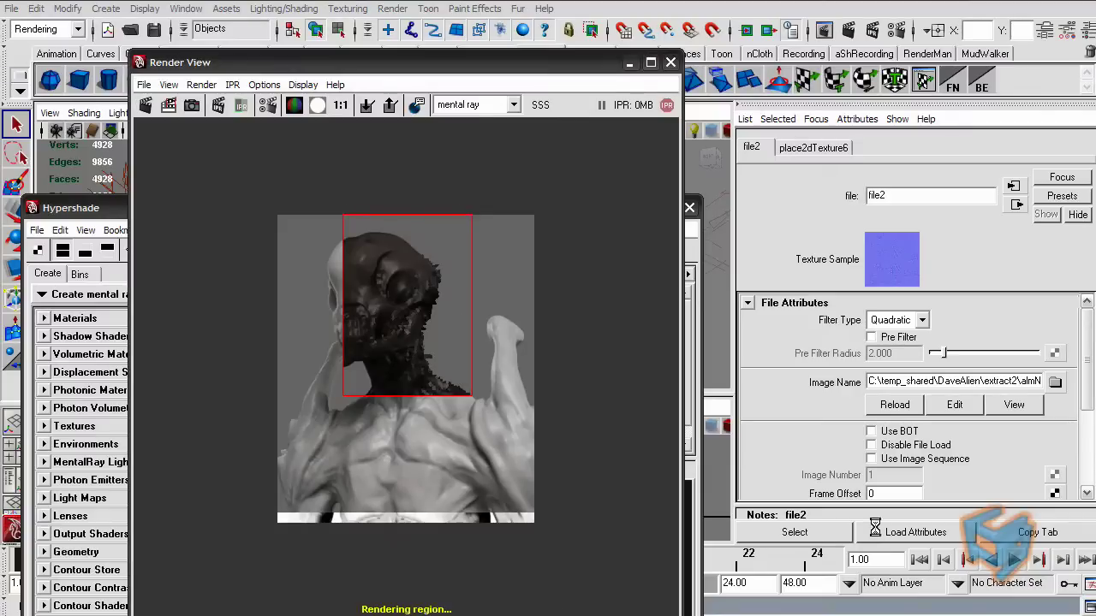
{"action": "left_click", "coordinate": [564, 309]}
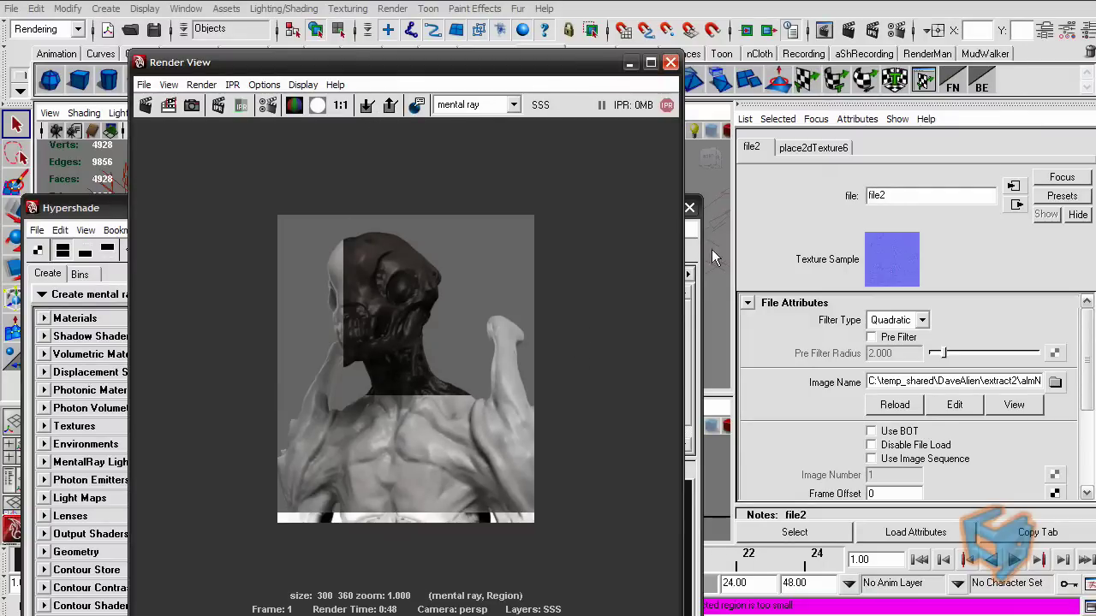
Select the alien mesh and set its misss_fast_simple_maya1 material's Scale Conversion to 10 in the Algorithm control settings
{"action": "left_click_drag", "start_coordinate": [567, 63], "coordinate": [458, 68]}
{"action": "left_click", "coordinate": [651, 208]}
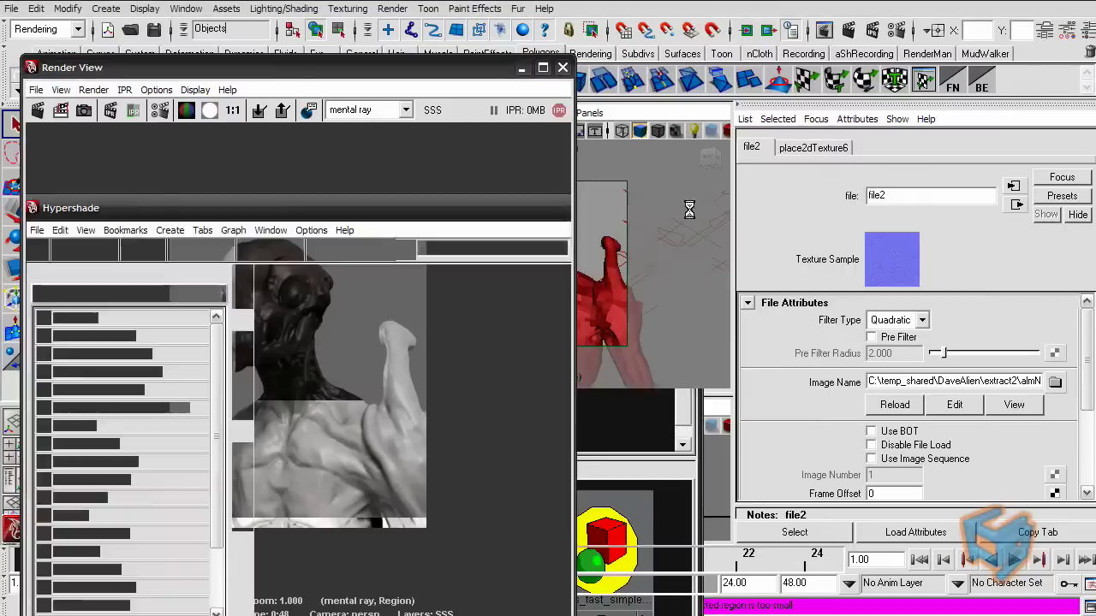
{"action": "left_click", "coordinate": [603, 291]}
{"action": "right_click_drag", "start_coordinate": [605, 292], "coordinate": [605, 526]}
{"action": "left_click", "coordinate": [907, 147]}
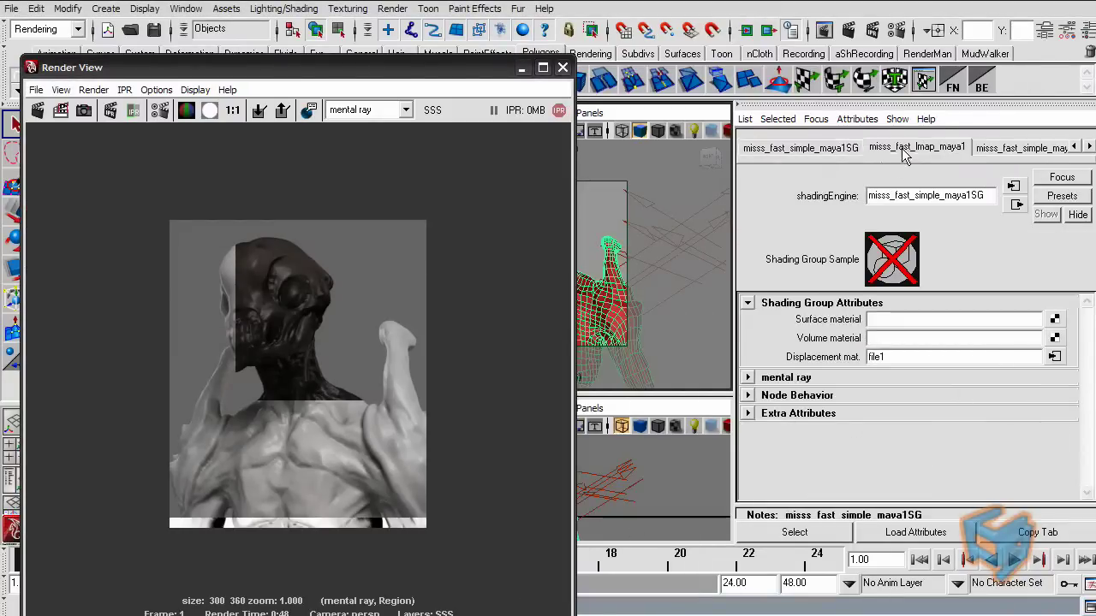
{"action": "left_click", "coordinate": [1017, 150]}
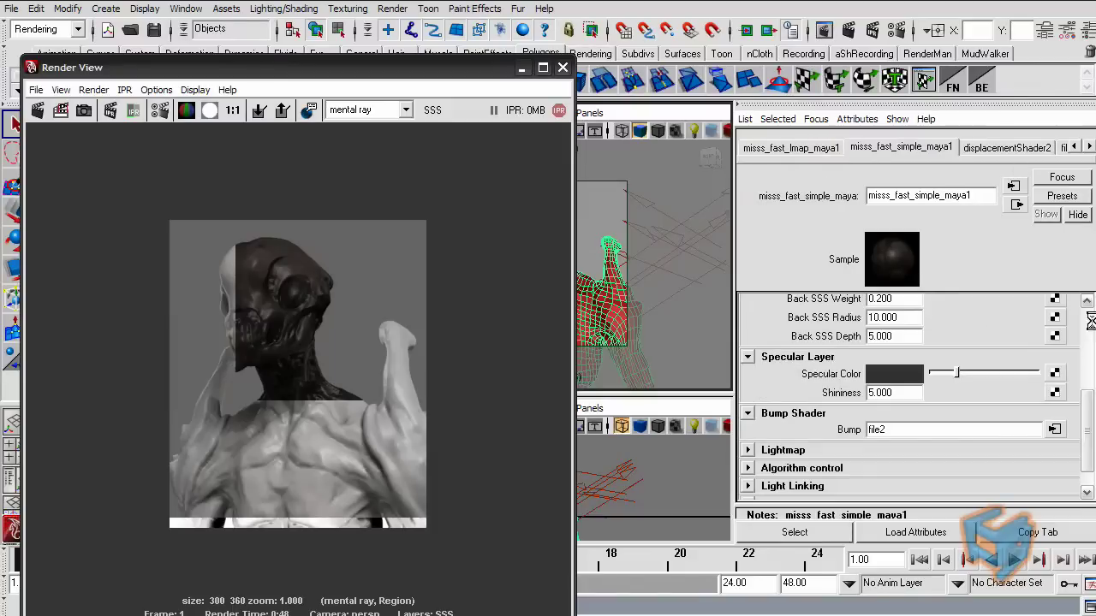
{"action": "scroll", "coordinate": [1081, 442], "scroll_direction": "down", "scroll_amount": 1}
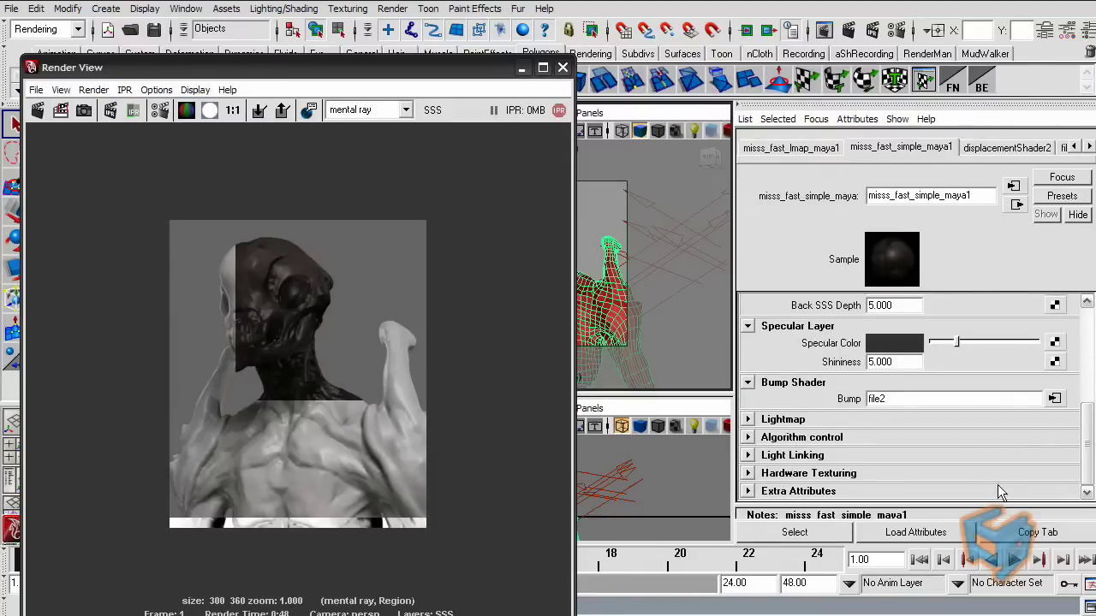
{"action": "left_click", "coordinate": [1027, 438]}
{"action": "scroll", "coordinate": [1077, 440], "scroll_direction": "down", "scroll_amount": 1}
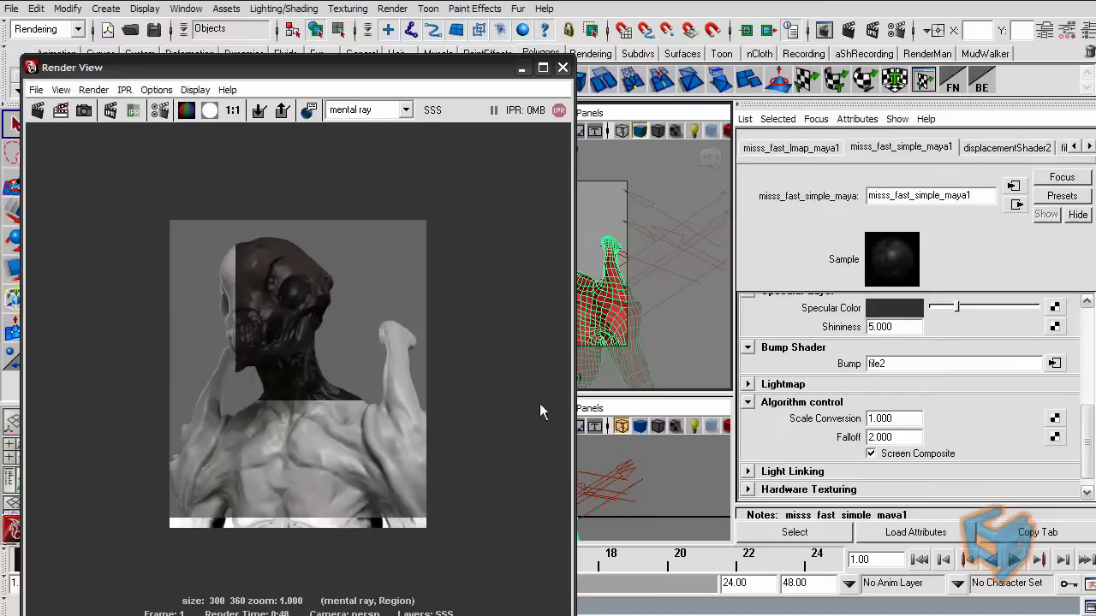
{"action": "left_click", "coordinate": [904, 419]}
{"action": "type", "text": "10"}
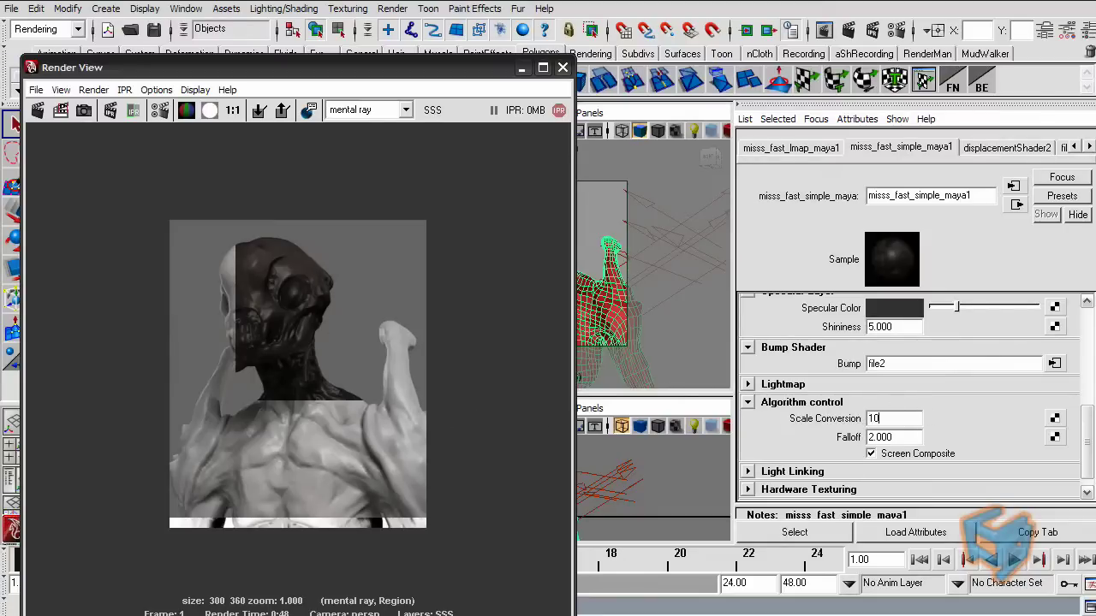
{"action": "key", "text": "Return"}
Render the head region again to check the effect of the new Scale Conversion
{"action": "left_click_drag", "start_coordinate": [392, 69], "coordinate": [471, 37]}
{"action": "left_click_drag", "start_coordinate": [316, 181], "coordinate": [446, 368]}
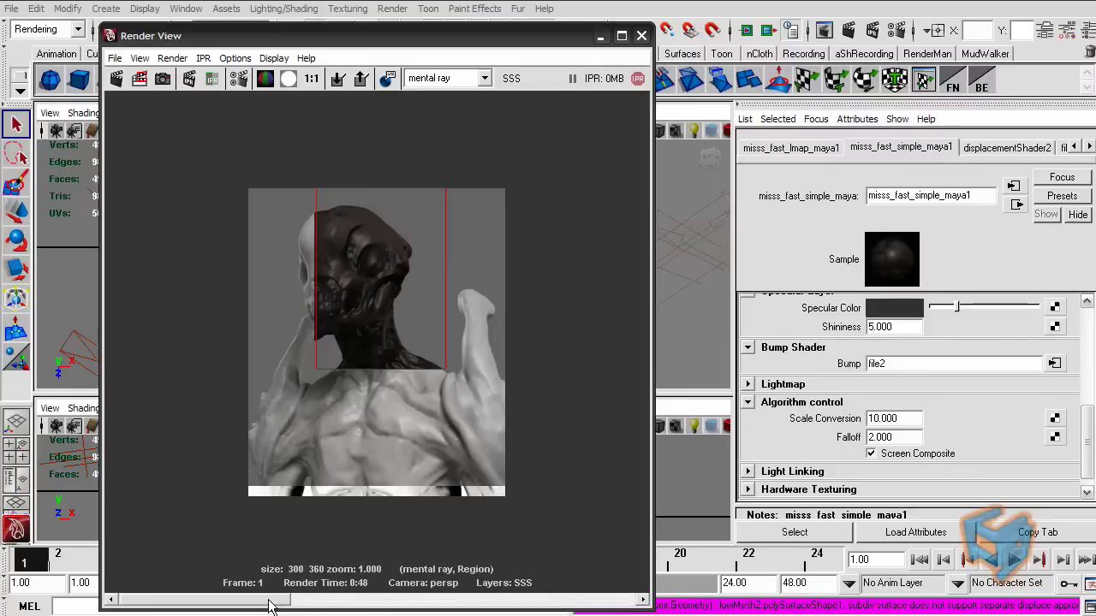
{"action": "mouse_move", "coordinate": [267, 601]}
{"action": "left_mouse_down"}
{"action": "mouse_move", "coordinate": [402, 603]}
{"action": "mouse_move", "coordinate": [267, 603]}
{"action": "left_mouse_up"}
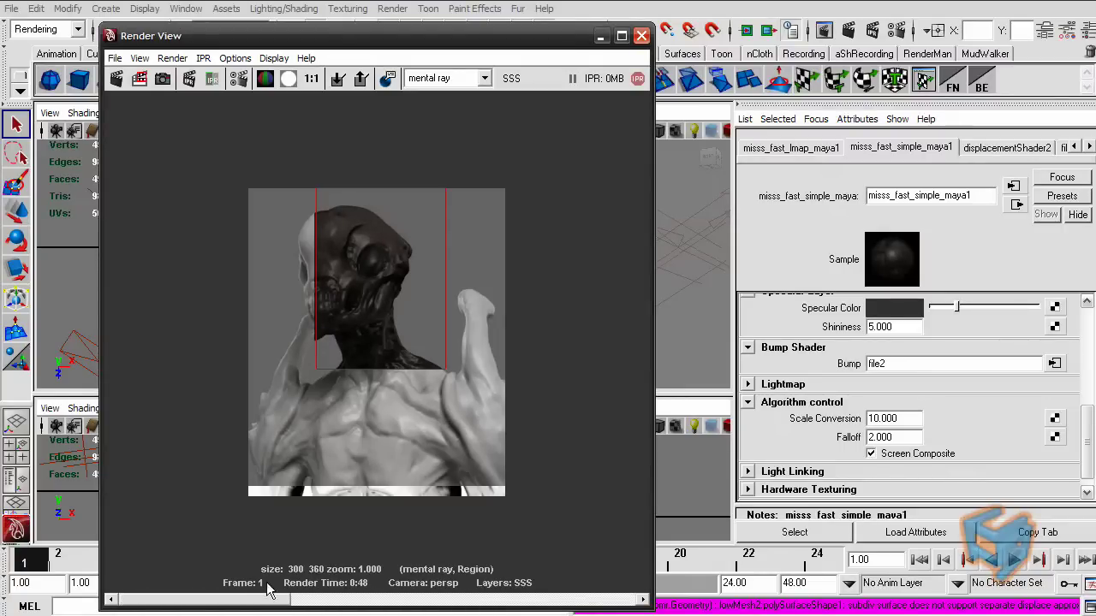
Set the material's Scale Conversion back to 1
{"action": "left_click", "coordinate": [895, 418]}
{"action": "type", "text": "1"}
{"action": "key", "text": "Return"}
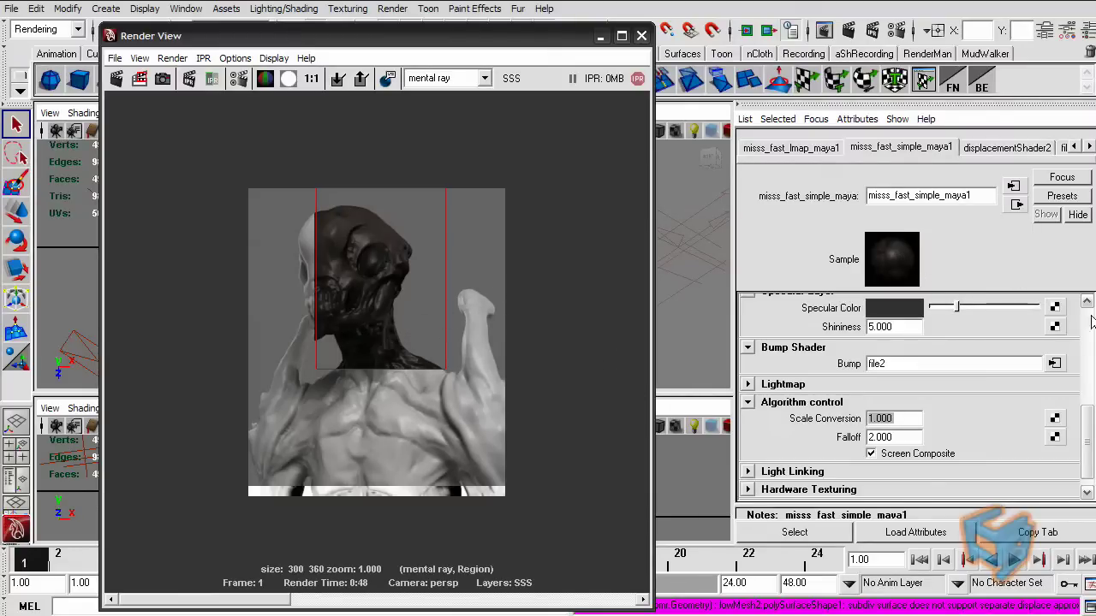
{"action": "scroll", "coordinate": [1089, 323], "scroll_direction": "up", "scroll_amount": 5}
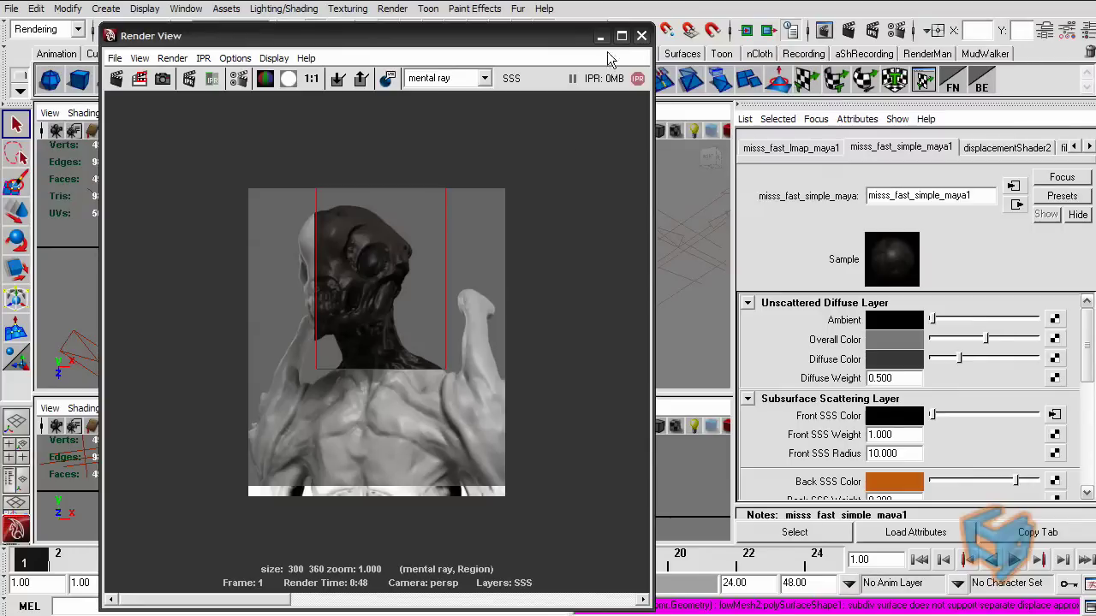
Open the Hypershade and graph the input and output connections of the misss_fast_simple_maya1 material
{"action": "left_click_drag", "start_coordinate": [553, 41], "coordinate": [571, 288]}
{"action": "left_click", "coordinate": [186, 8]}
{"action": "mouse_move", "coordinate": [215, 46]}
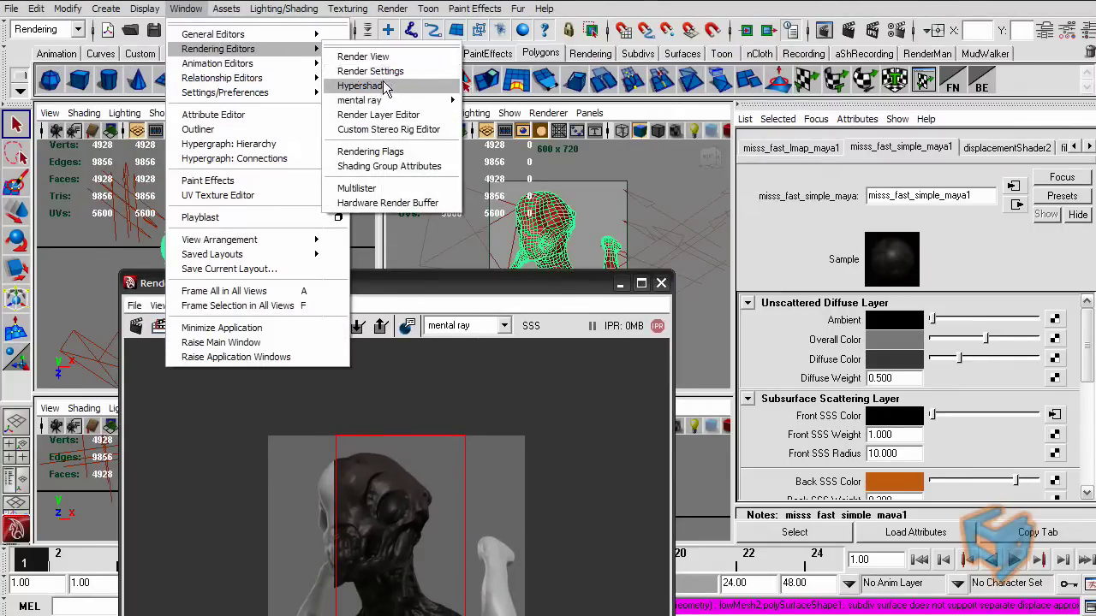
{"action": "left_click", "coordinate": [368, 82]}
{"action": "left_click", "coordinate": [479, 323]}
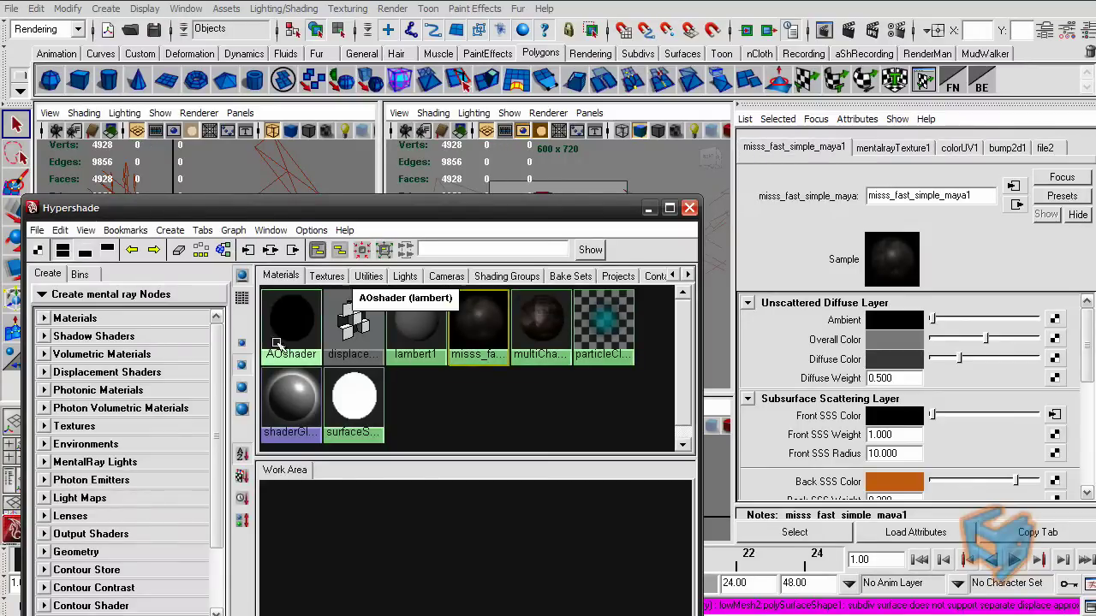
{"action": "left_click", "coordinate": [270, 250]}
{"action": "left_click_drag", "start_coordinate": [333, 211], "coordinate": [334, 142]}
Enable Include Indirect Lighting on the misss_fast_lmap_maya1 lightmap node and close the Hypershade
{"action": "left_click", "coordinate": [358, 509]}
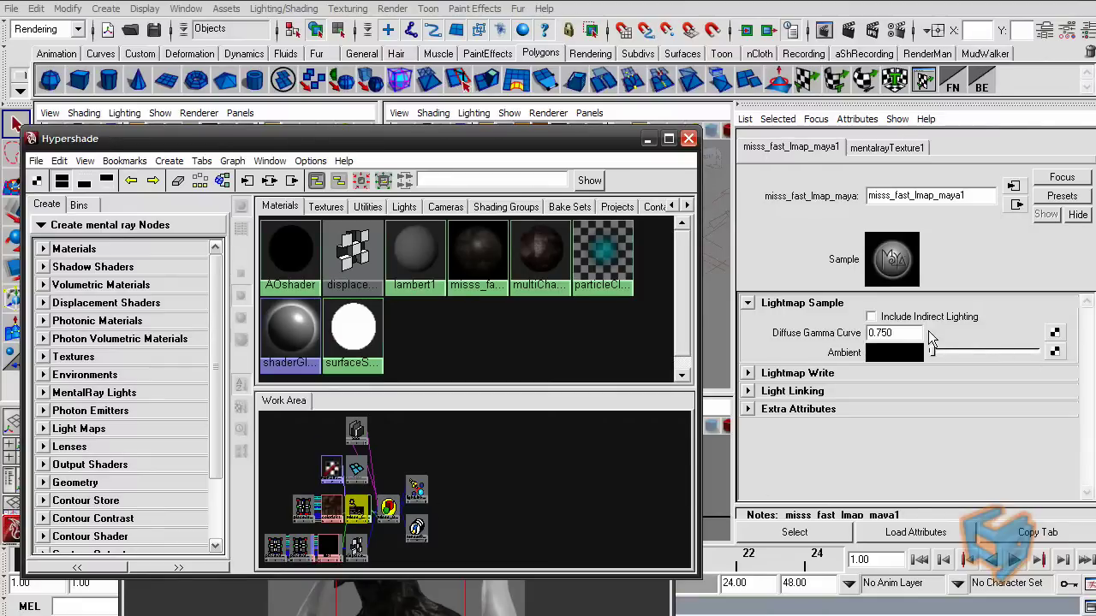
{"action": "left_click", "coordinate": [871, 316]}
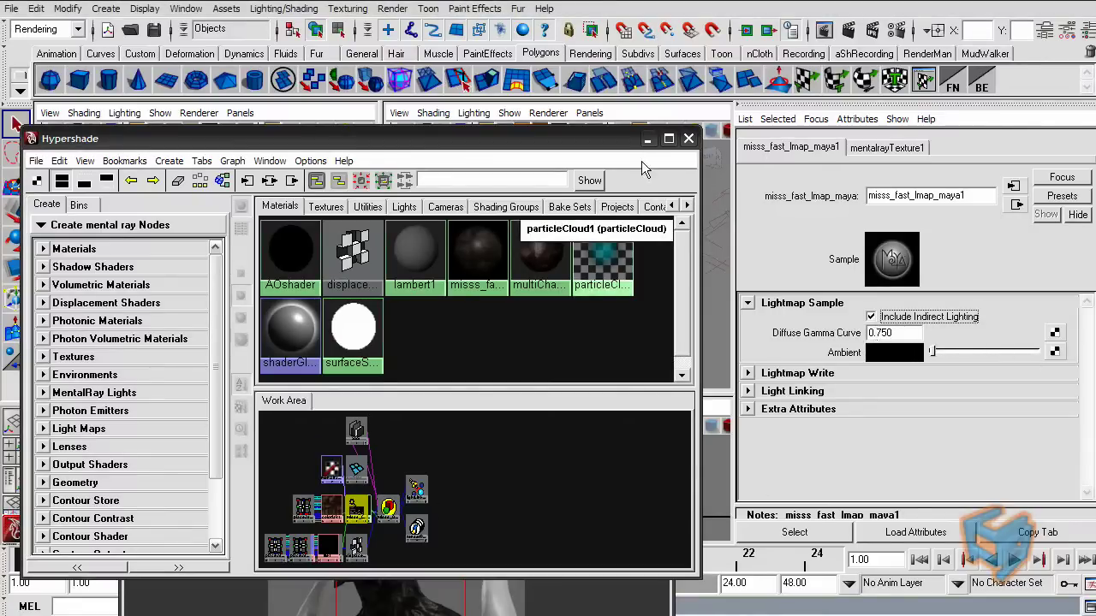
{"action": "left_click", "coordinate": [689, 139]}
Render a region covering the whole figure with the updated SSS material, and close the Render View
{"action": "left_click_drag", "start_coordinate": [498, 286], "coordinate": [498, 19]}
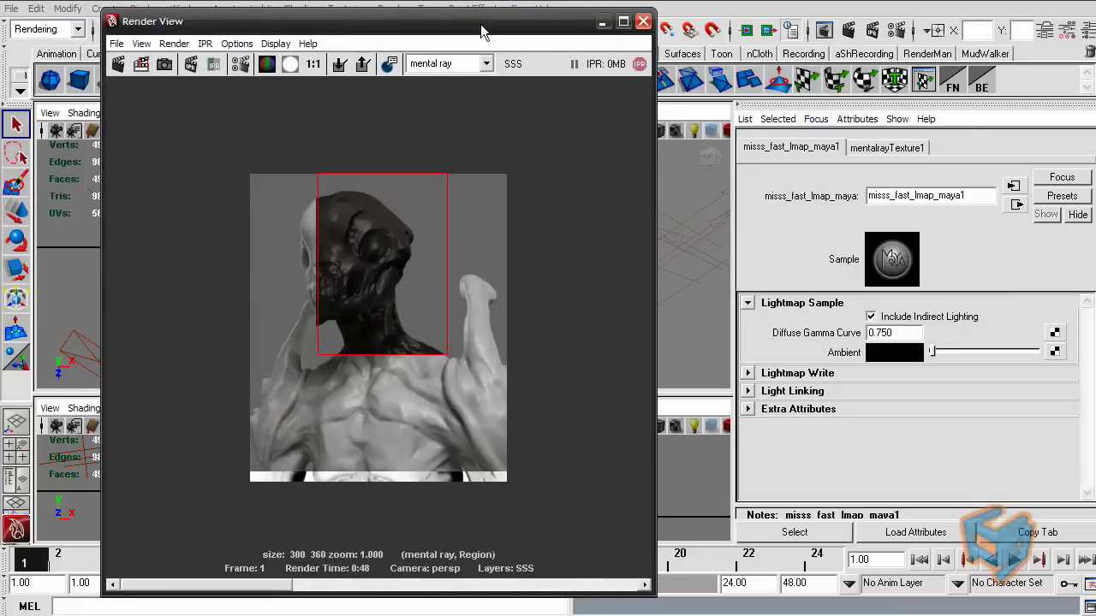
{"action": "left_click_drag", "start_coordinate": [233, 169], "coordinate": [511, 486]}
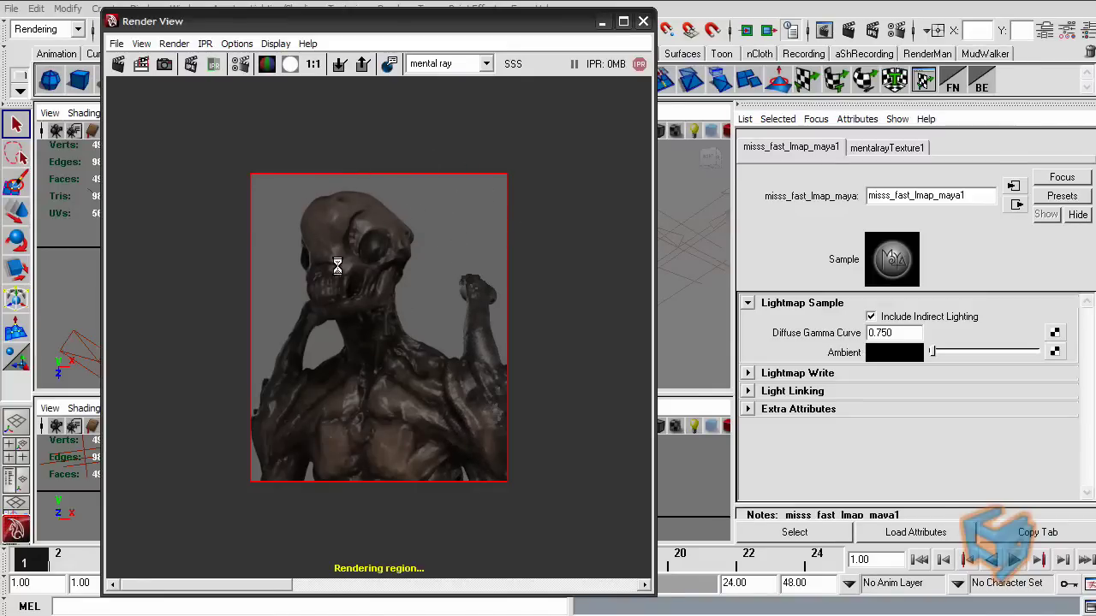
{"action": "left_click_drag", "start_coordinate": [287, 588], "coordinate": [455, 587]}
{"action": "left_click_drag", "start_coordinate": [329, 588], "coordinate": [163, 586]}
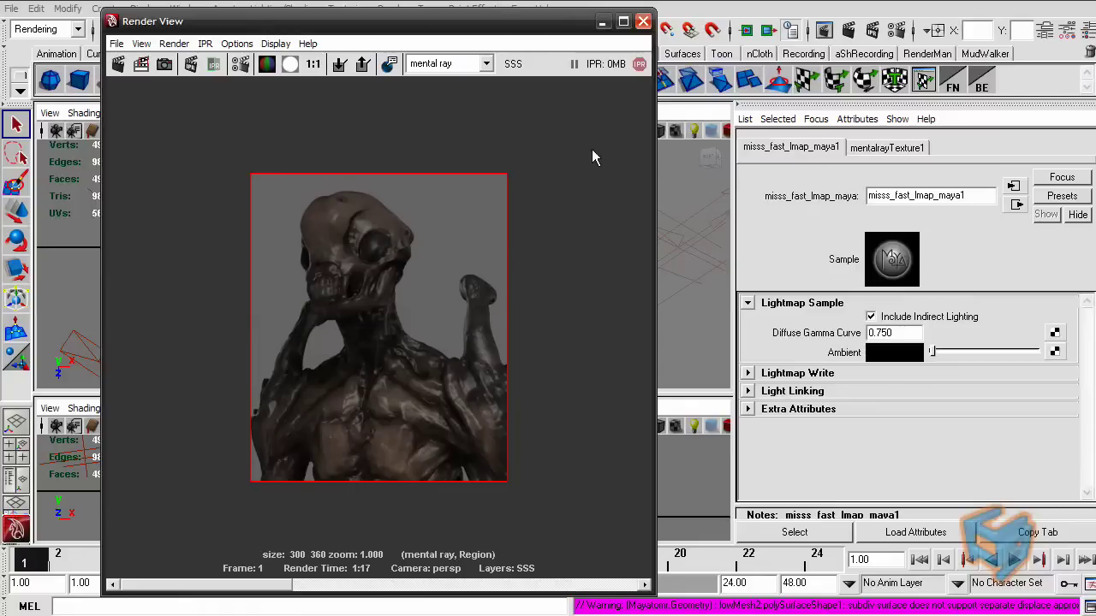
{"action": "left_click", "coordinate": [643, 22]}
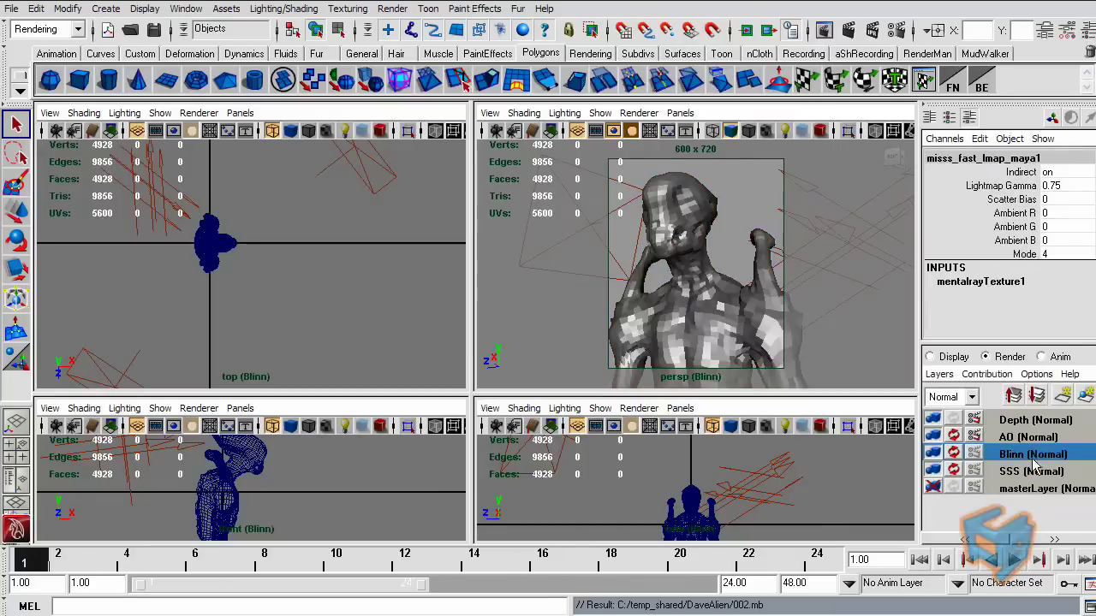
{"action": "left_click", "coordinate": [186, 8]}
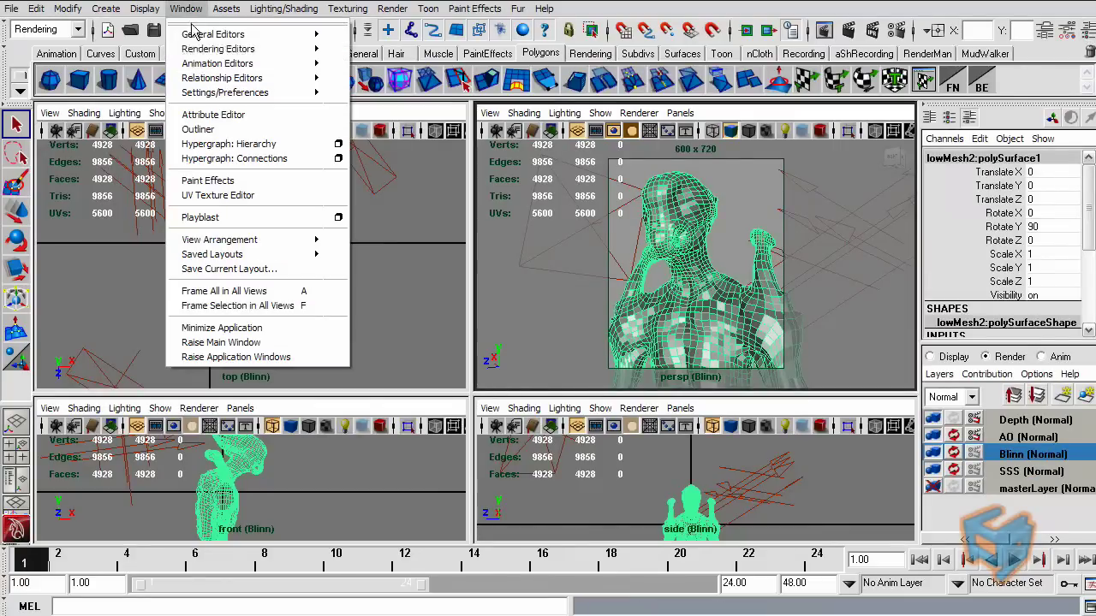
{"action": "left_click", "coordinate": [394, 81]}
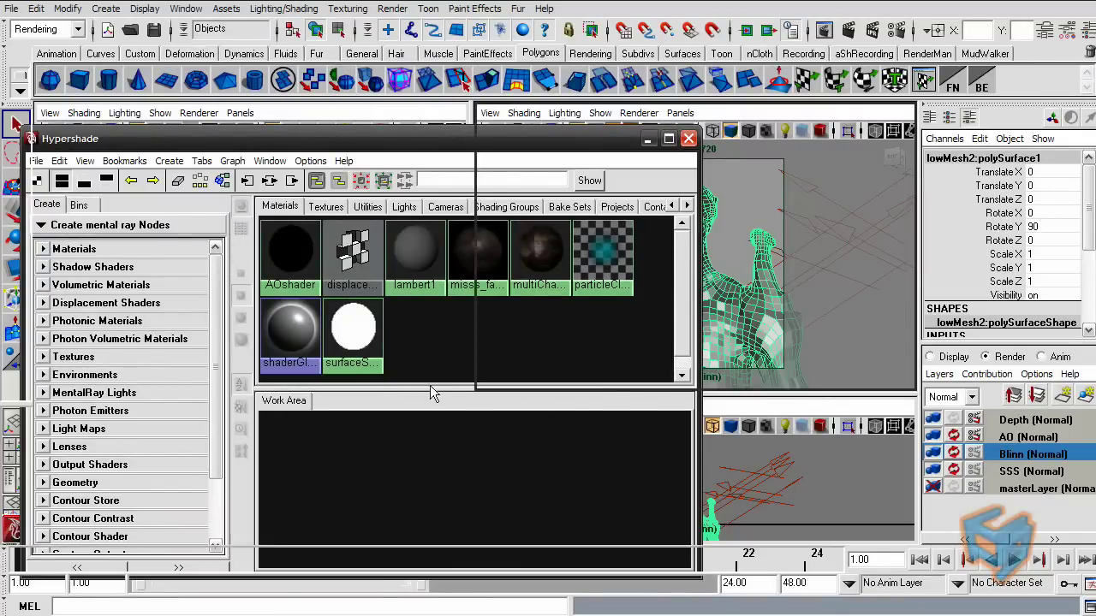
{"action": "left_click", "coordinate": [687, 138]}
Create a render layer named Gray from the directional lights, both area lights and the alien mesh
{"action": "left_click_drag", "start_coordinate": [100, 190], "coordinate": [205, 227]}
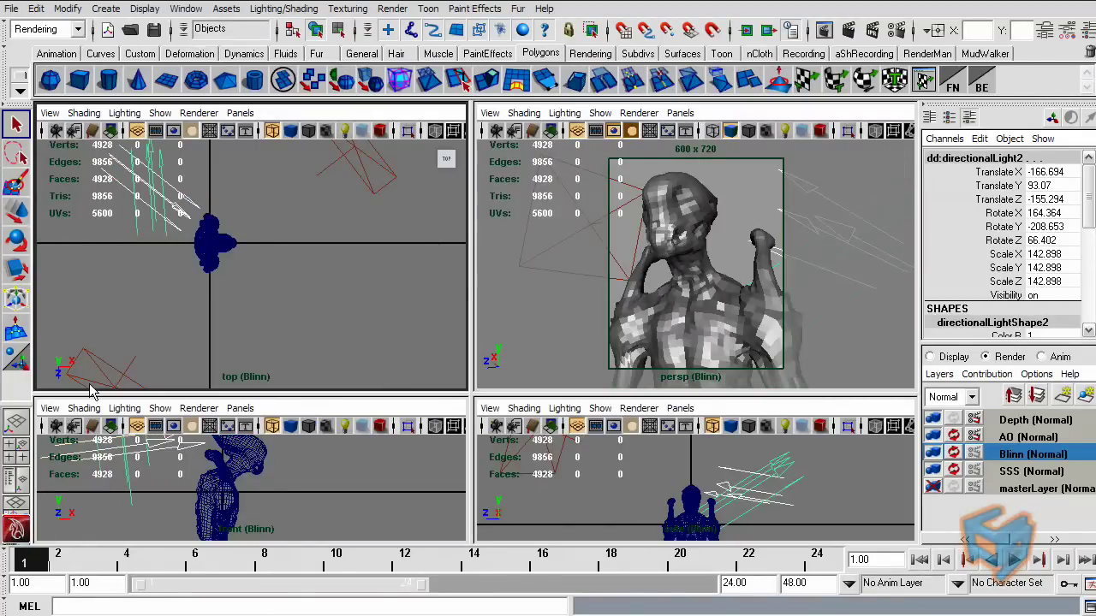
{"action": "left_click", "coordinate": [95, 376], "text": "shift"}
{"action": "left_click", "coordinate": [386, 175], "text": "shift"}
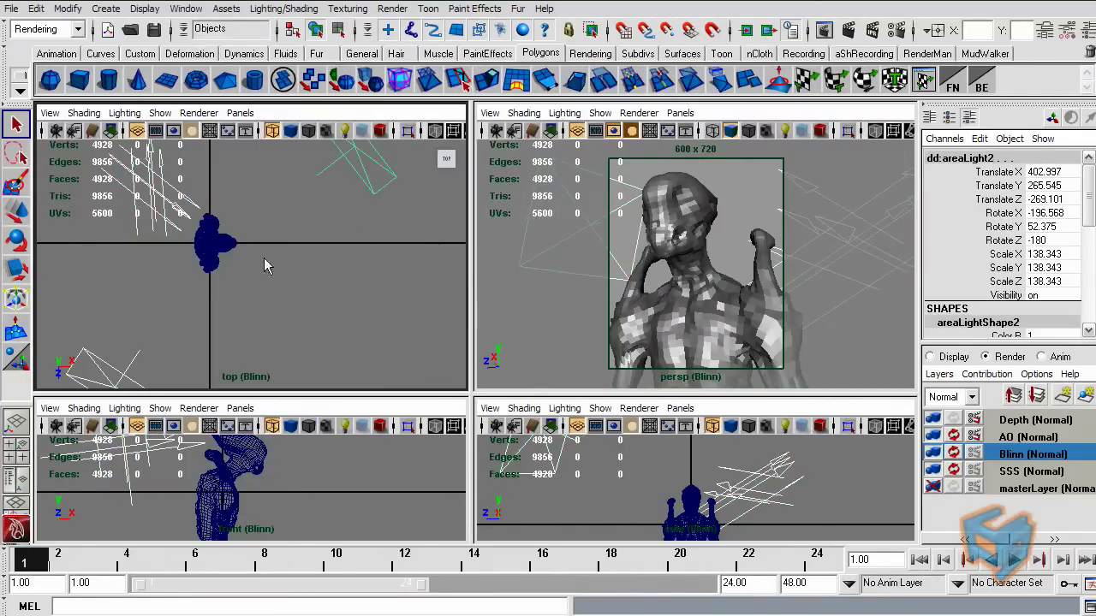
{"action": "left_click", "coordinate": [215, 248]}
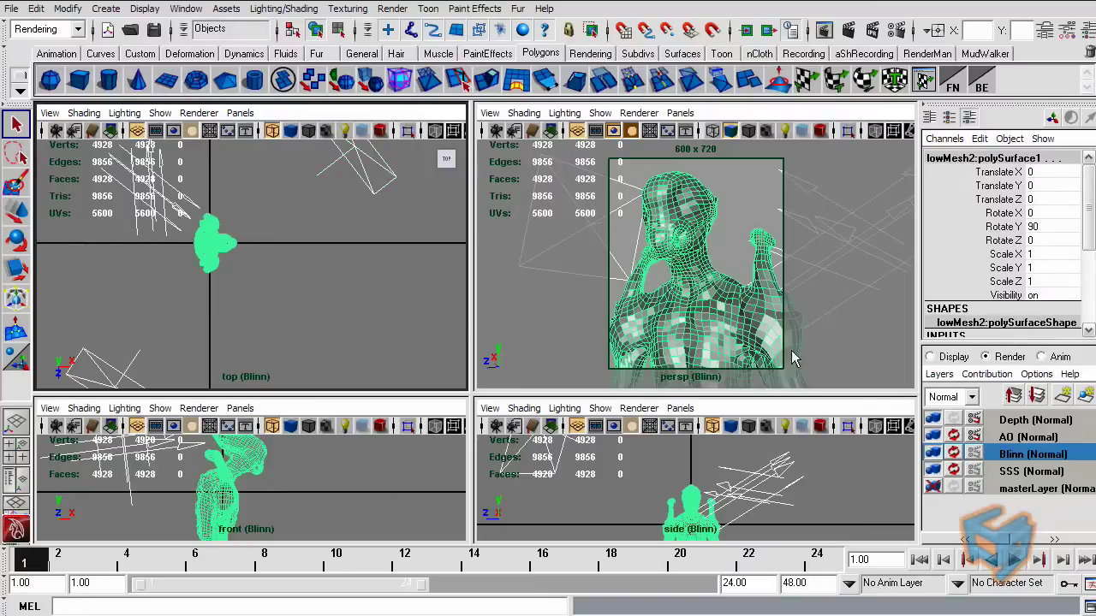
{"action": "left_click", "coordinate": [1080, 399]}
{"action": "double_click", "coordinate": [1031, 420]}
{"action": "type", "text": "Gray"}
{"action": "key", "text": "Return"}
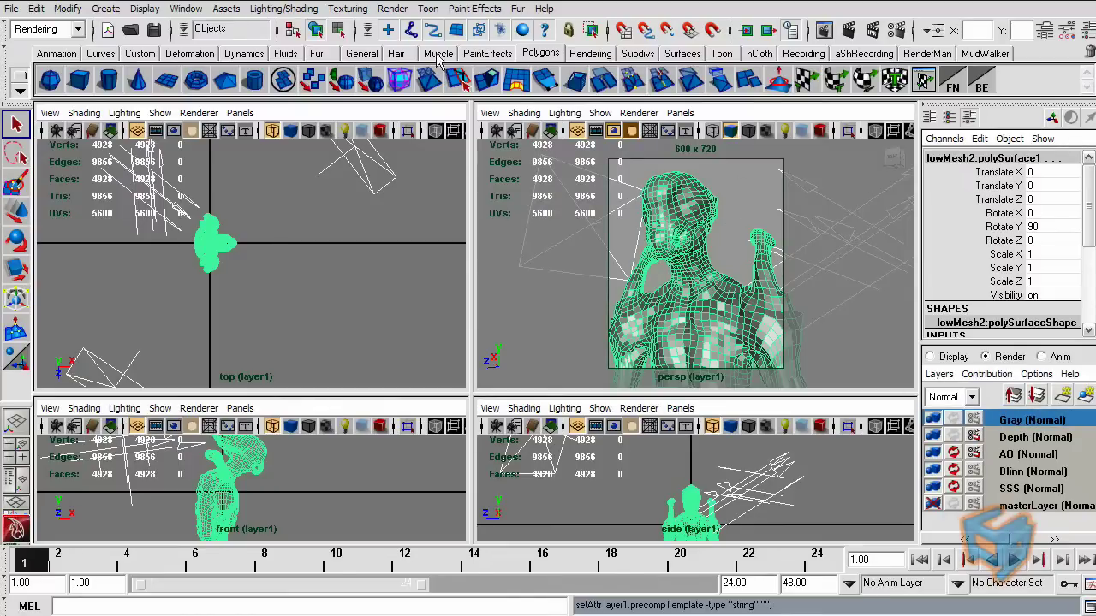
Assign a new Blinn material to the alien mesh, slightly darken its grey color and set Diffuse to 0.7
{"action": "right_click", "coordinate": [680, 202]}
{"action": "mouse_move", "coordinate": [685, 453]}
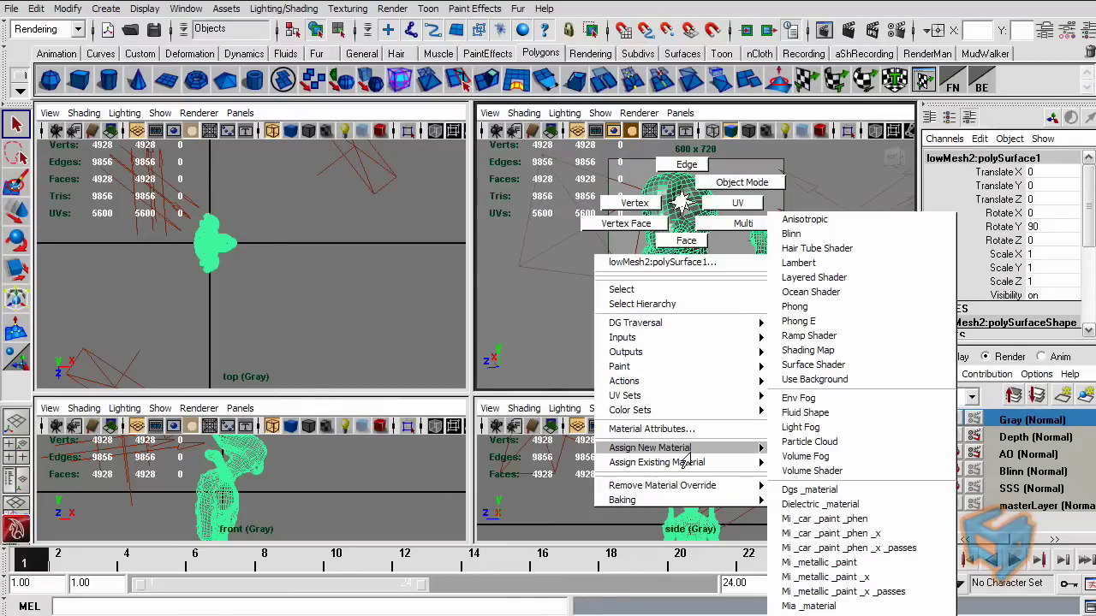
{"action": "left_click", "coordinate": [796, 234]}
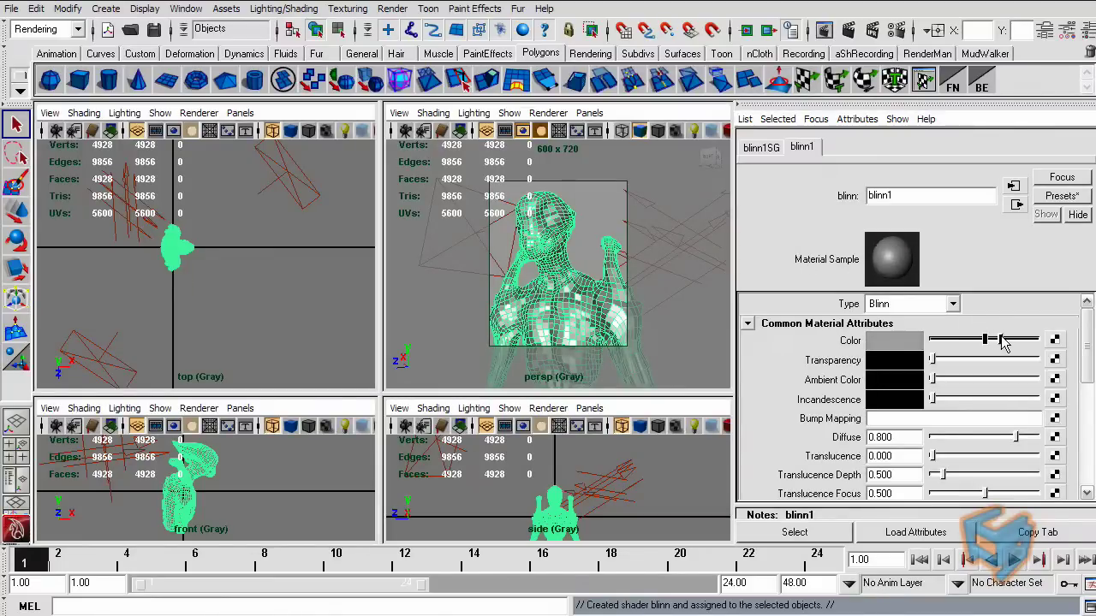
{"action": "left_click_drag", "start_coordinate": [986, 340], "coordinate": [983, 340]}
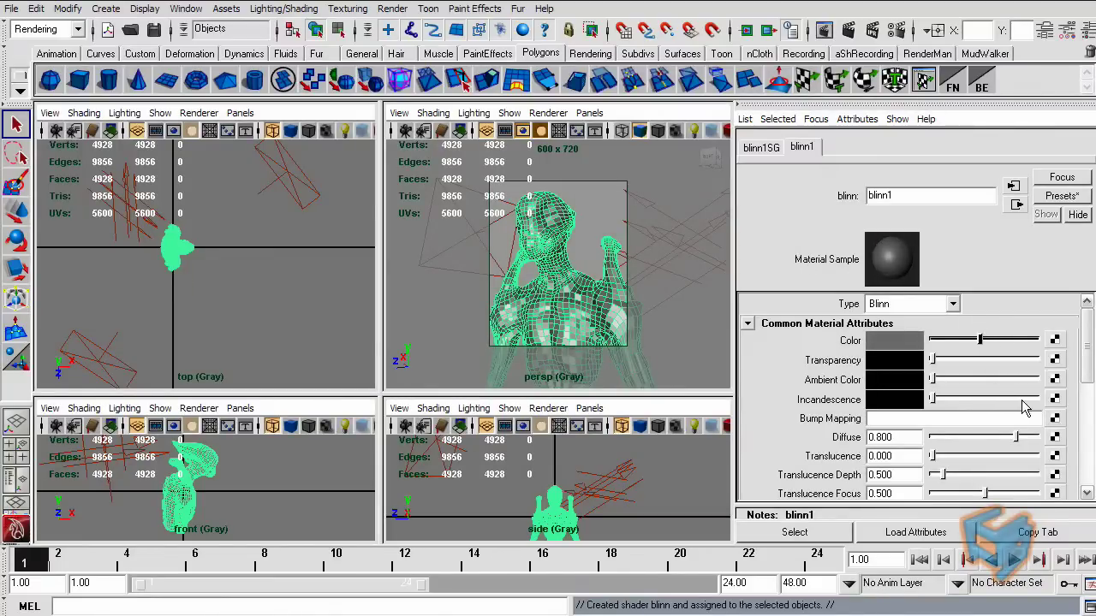
{"action": "left_click", "coordinate": [921, 437]}
{"action": "type", "text": "0.7"}
{"action": "key", "text": "Return"}
Darken the Blinn's Specular Color, set Reflectivity to 0.17 and Eccentricity to 0.4, and return to the Channel Box
{"action": "left_click_drag", "start_coordinate": [1085, 368], "coordinate": [1085, 428]}
{"action": "left_click_drag", "start_coordinate": [984, 436], "coordinate": [950, 455]}
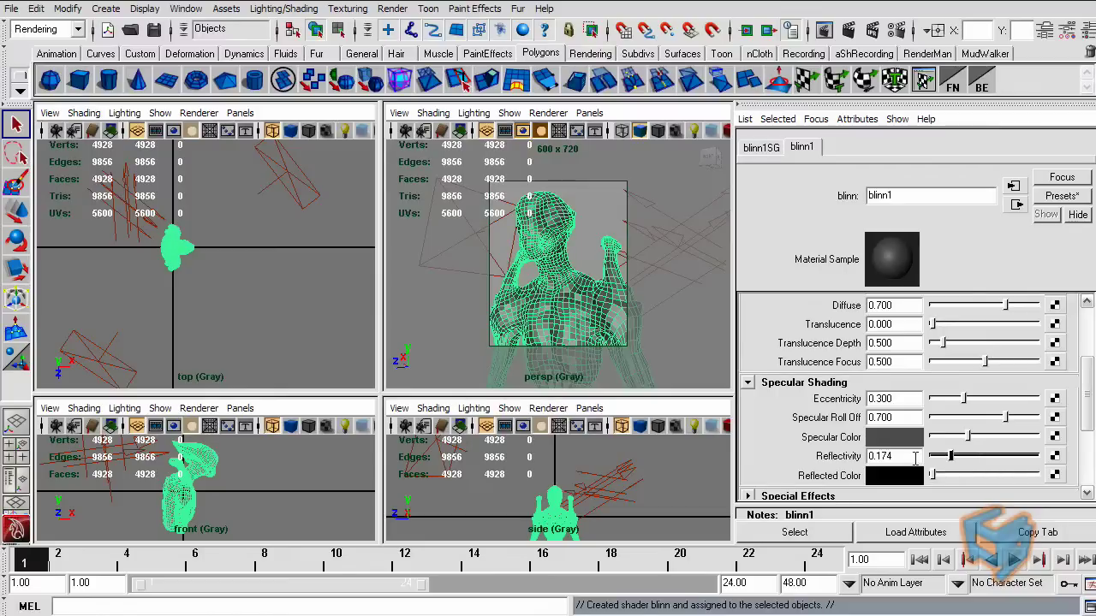
{"action": "double_click", "coordinate": [911, 457]}
{"action": "type", "text": ".17"}
{"action": "key", "text": "Return"}
{"action": "double_click", "coordinate": [887, 398]}
{"action": "type", "text": ".43"}
{"action": "key", "text": "Return"}
{"action": "type", "text": "4"}
{"action": "key", "text": "Return"}
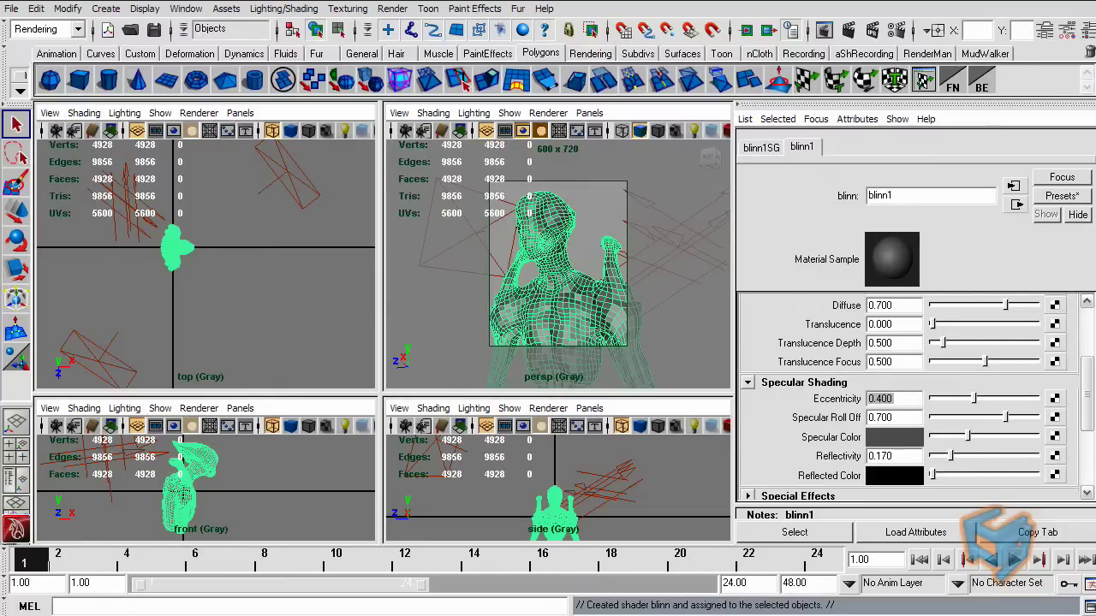
{"action": "scroll", "coordinate": [920, 387], "scroll_direction": "up", "scroll_amount": 5}
{"action": "left_click", "coordinate": [1068, 39]}
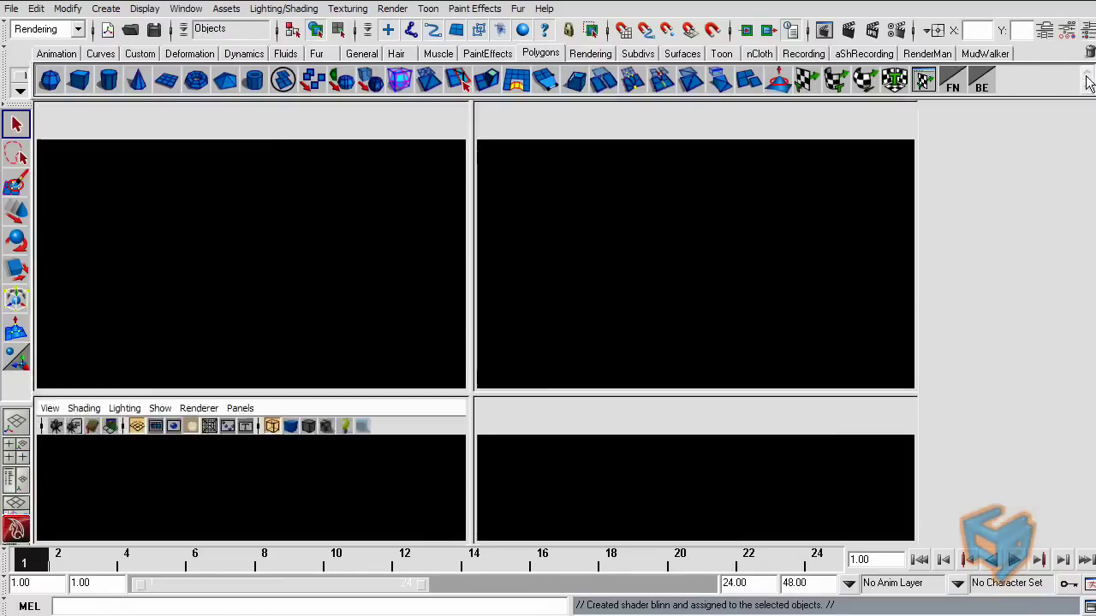
Open the Render View and render a region around the head and shoulders on the Gray layer
{"action": "left_click", "coordinate": [186, 8]}
{"action": "mouse_move", "coordinate": [240, 47]}
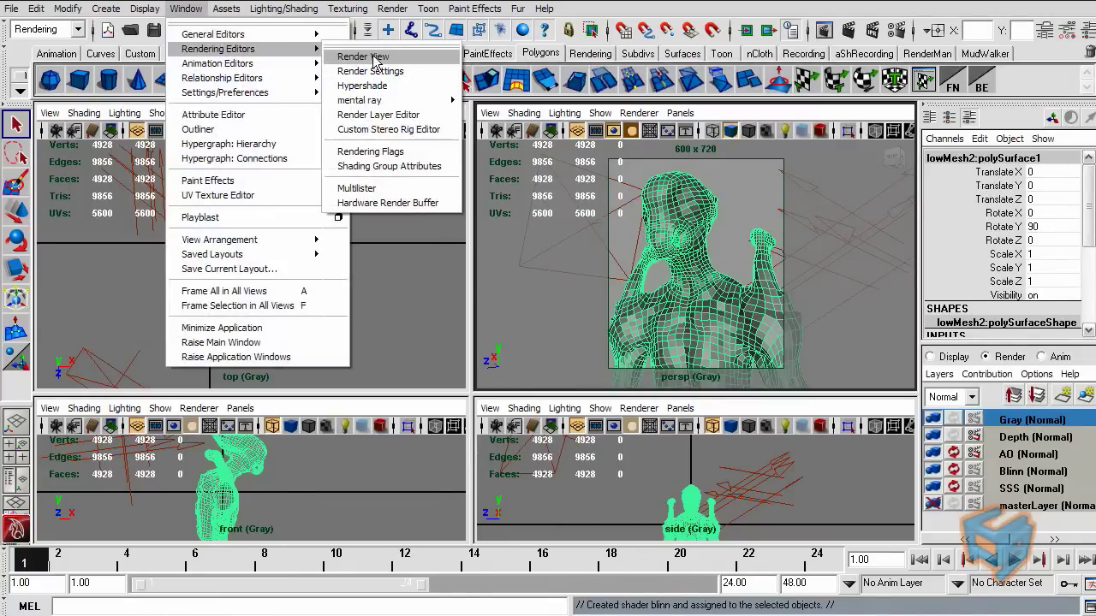
{"action": "left_click", "coordinate": [373, 55]}
{"action": "left_click_drag", "start_coordinate": [257, 174], "coordinate": [470, 366]}
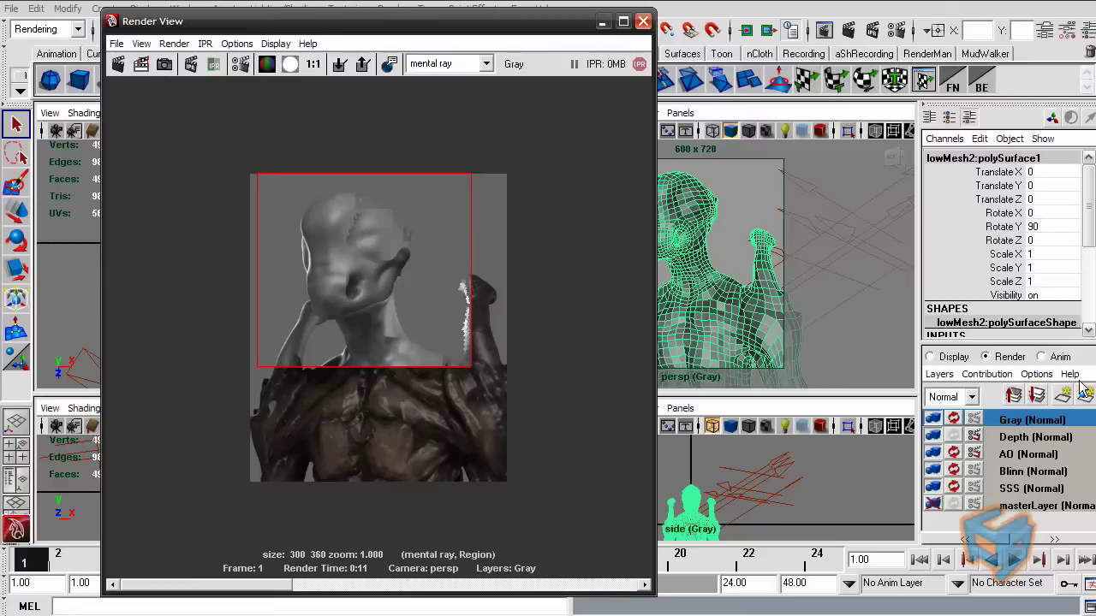
Lower the blinn1 material's Diffuse to about 0.612, re-render a region of the upper figure and close the Render View
{"action": "right_click_drag", "start_coordinate": [717, 326], "coordinate": [826, 234]}
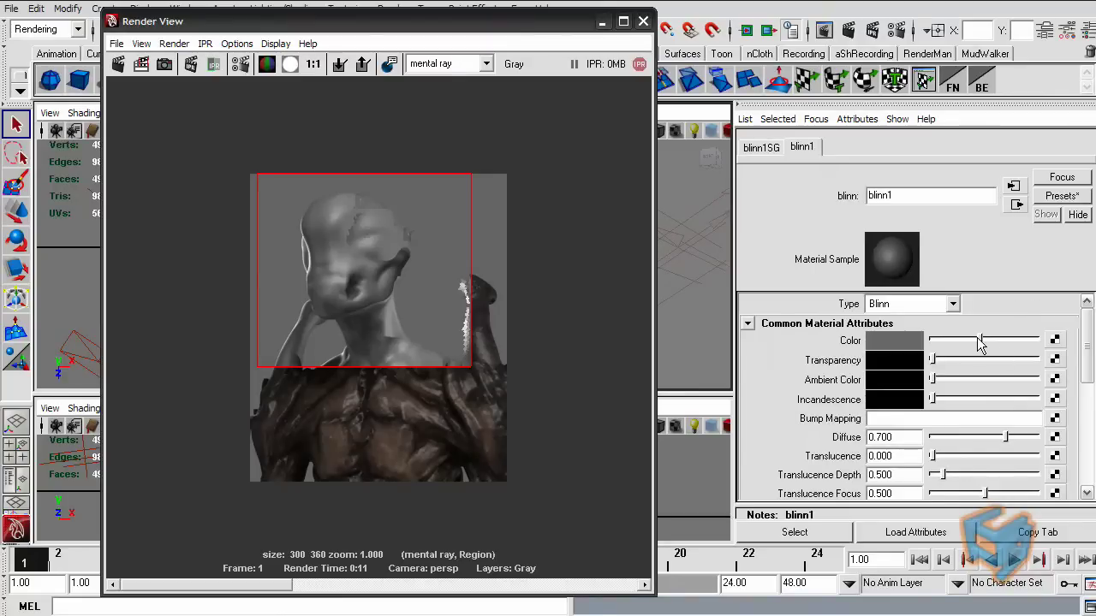
{"action": "scroll", "coordinate": [978, 360], "scroll_direction": "down", "scroll_amount": 2}
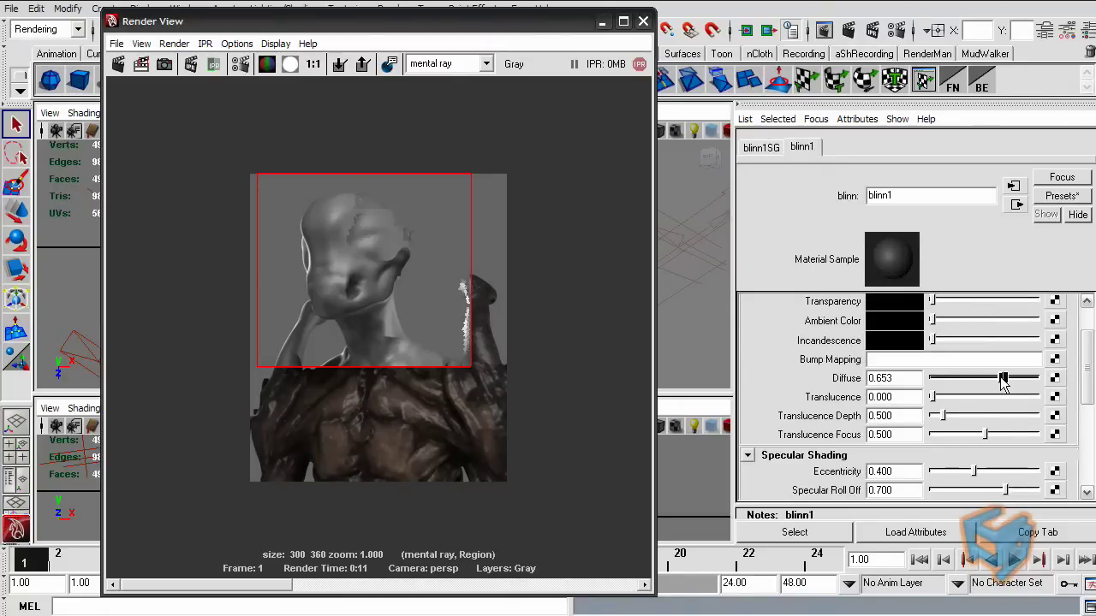
{"action": "left_click_drag", "start_coordinate": [1005, 378], "coordinate": [995, 377]}
{"action": "left_click_drag", "start_coordinate": [219, 150], "coordinate": [408, 315]}
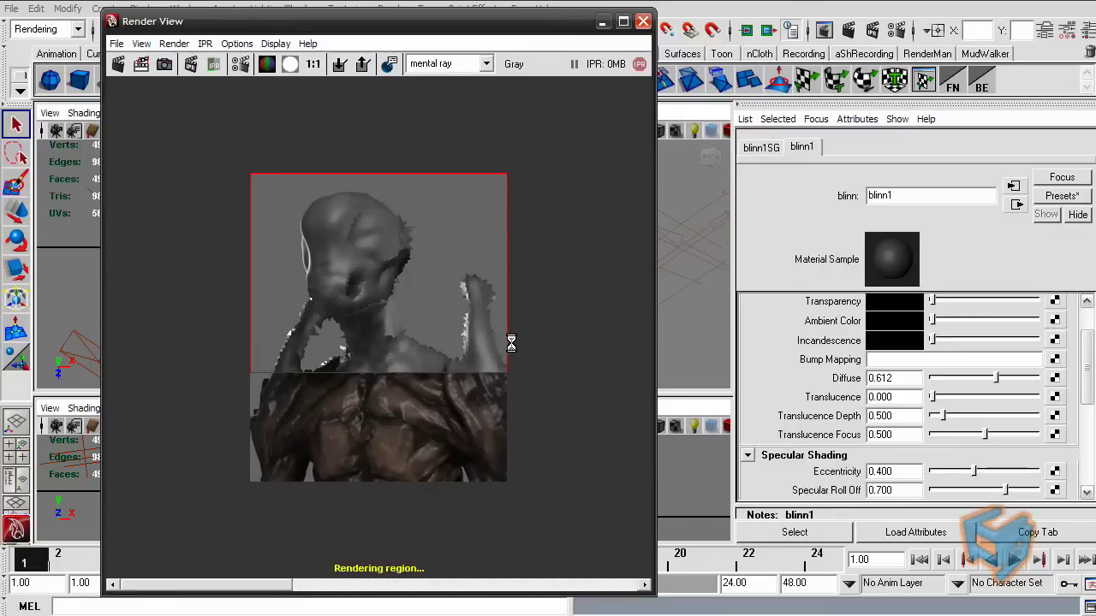
{"action": "left_click", "coordinate": [643, 20]}
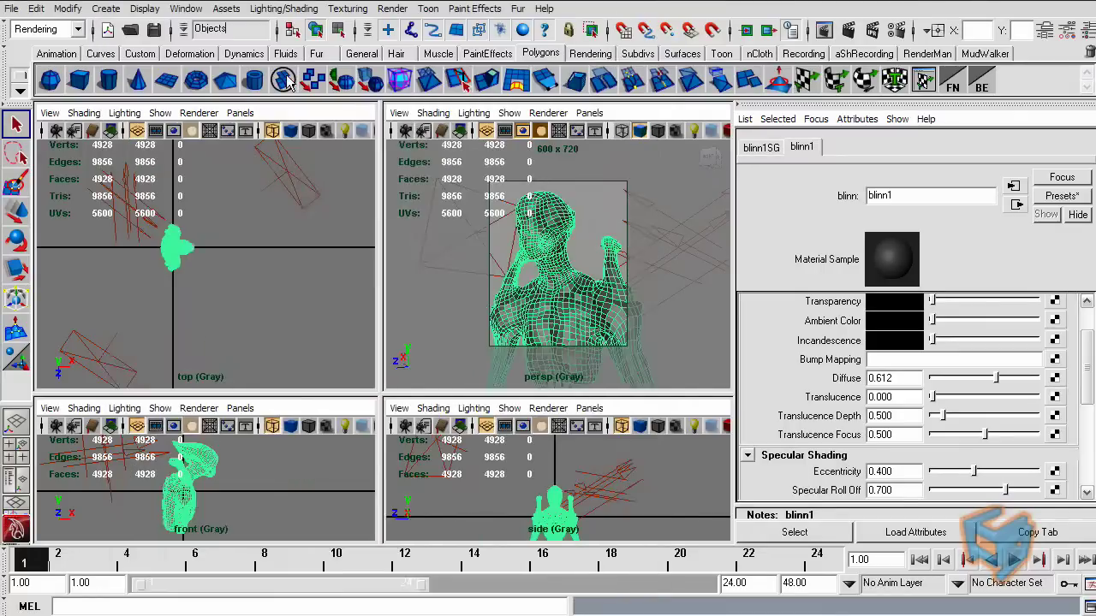
Open the Hypershade and rename the blinn1 material as gr
{"action": "left_click", "coordinate": [190, 9]}
{"action": "mouse_move", "coordinate": [257, 47]}
{"action": "left_click", "coordinate": [367, 88]}
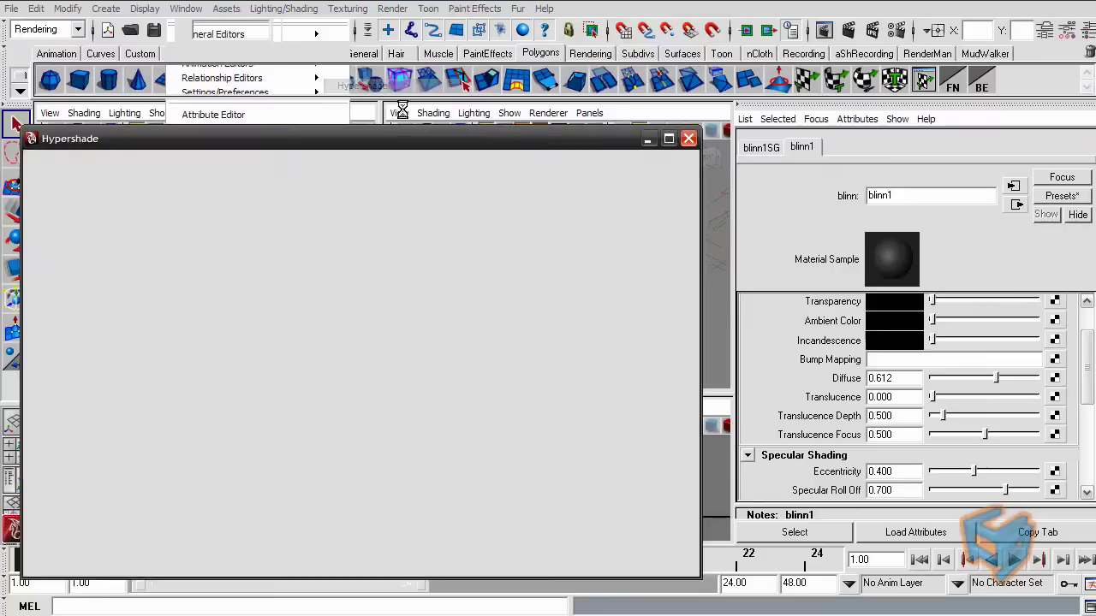
{"action": "double_click", "coordinate": [915, 196]}
{"action": "type", "text": "gr"}
{"action": "key", "text": "Return"}
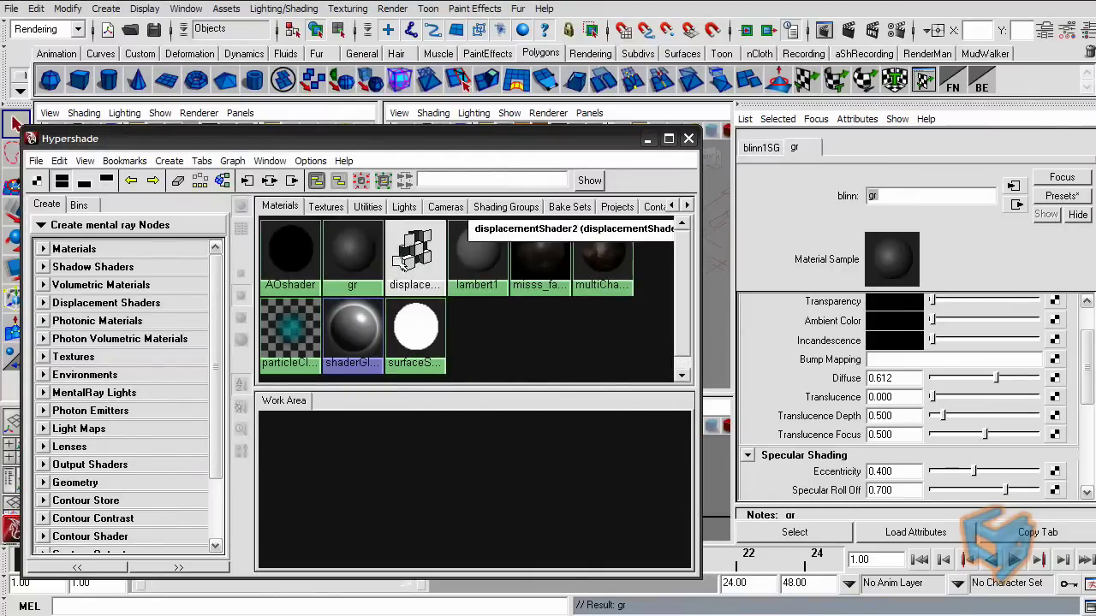
Connect displacementShader2 to blinn1SG's displacement and the bump node of the file2 normal map to gr's Bump Mapping
{"action": "left_click", "coordinate": [1017, 205]}
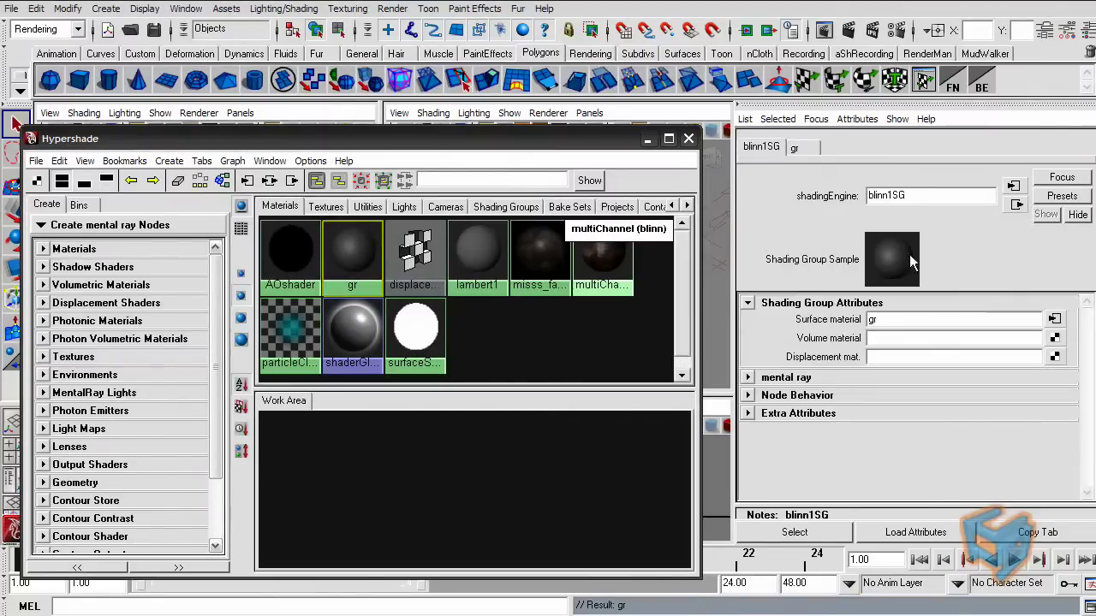
{"action": "middle_click_drag", "start_coordinate": [796, 376], "coordinate": [897, 358]}
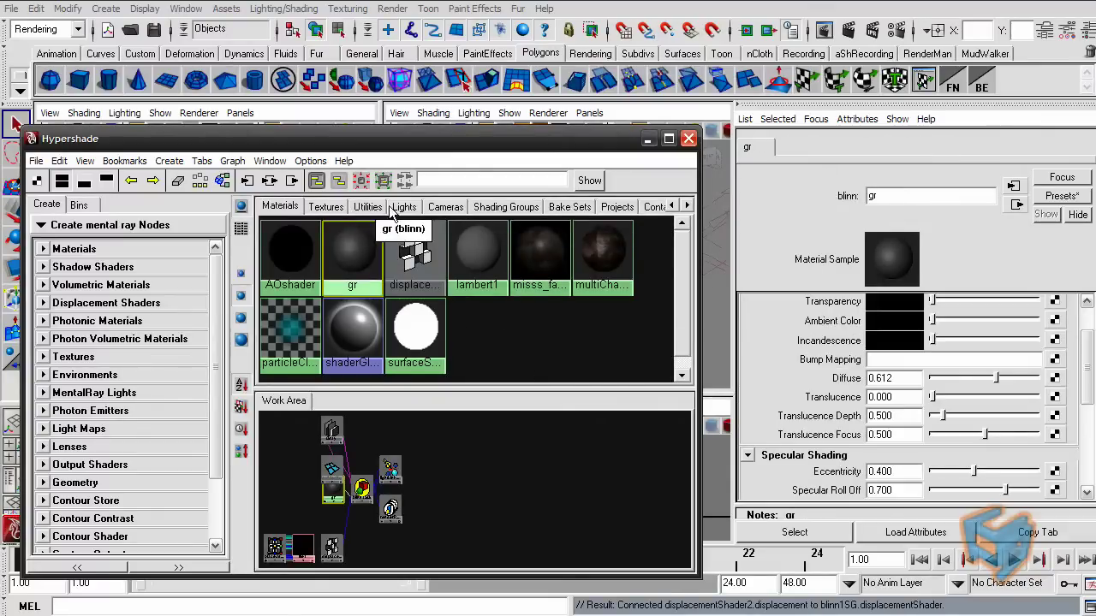
{"action": "left_click", "coordinate": [329, 207]}
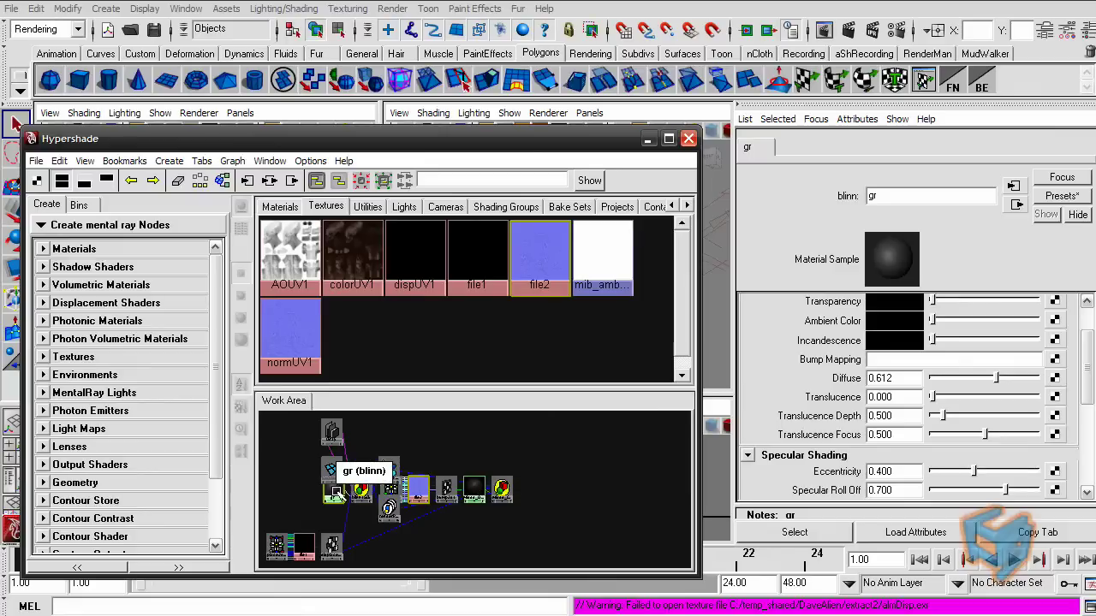
{"action": "middle_click_drag", "start_coordinate": [390, 469], "coordinate": [823, 360]}
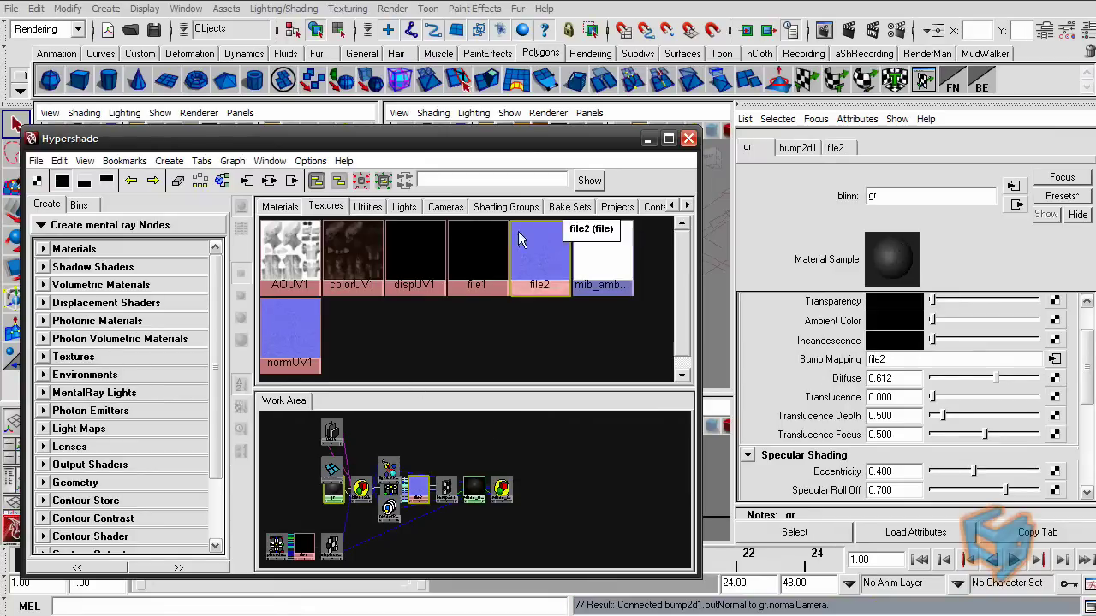
Close the Hypershade, render a region of the upper figure with the bump and displacement, and close the Render View
{"action": "left_click", "coordinate": [688, 138]}
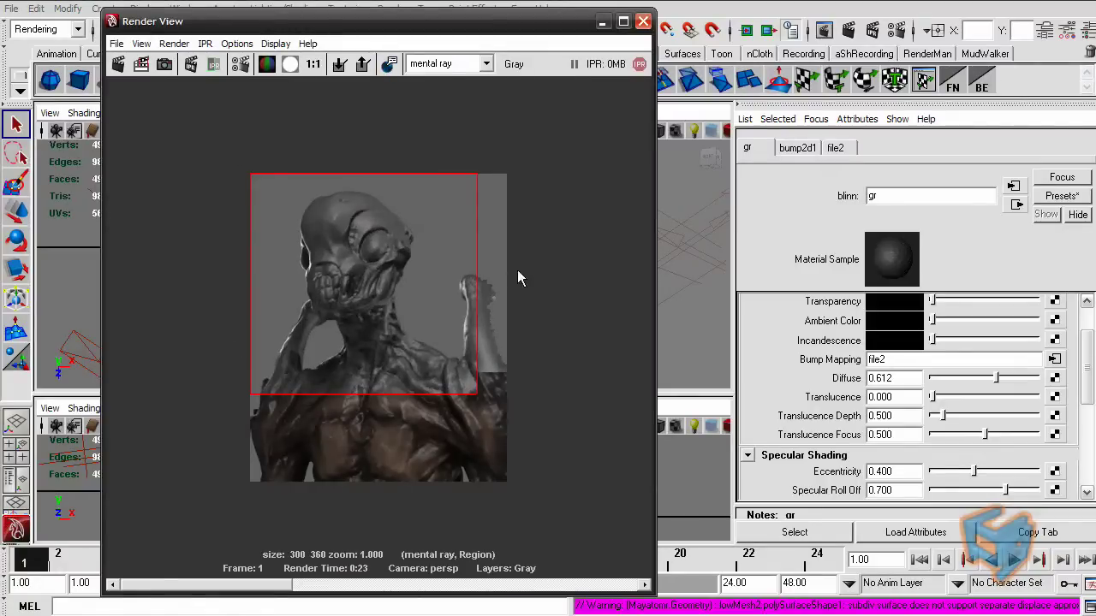
{"action": "left_click", "coordinate": [583, 135]}
{"action": "left_click", "coordinate": [643, 21]}
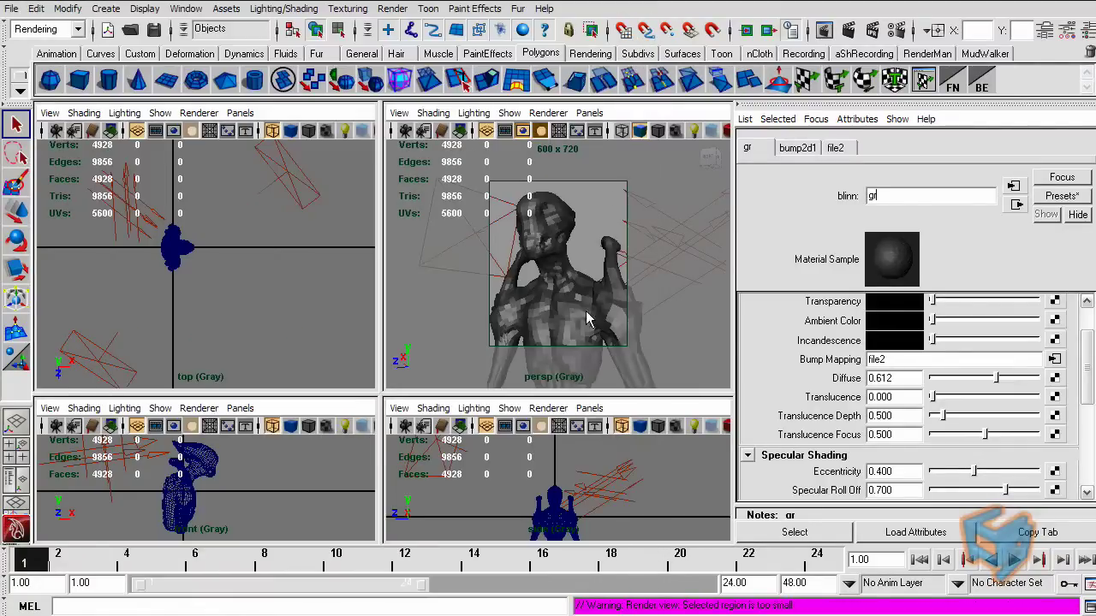
Set N Subdivisions to 4 in the alien mesh's mentalraySubdivApprox1 node and return to the Channel Box
{"action": "left_click", "coordinate": [595, 322]}
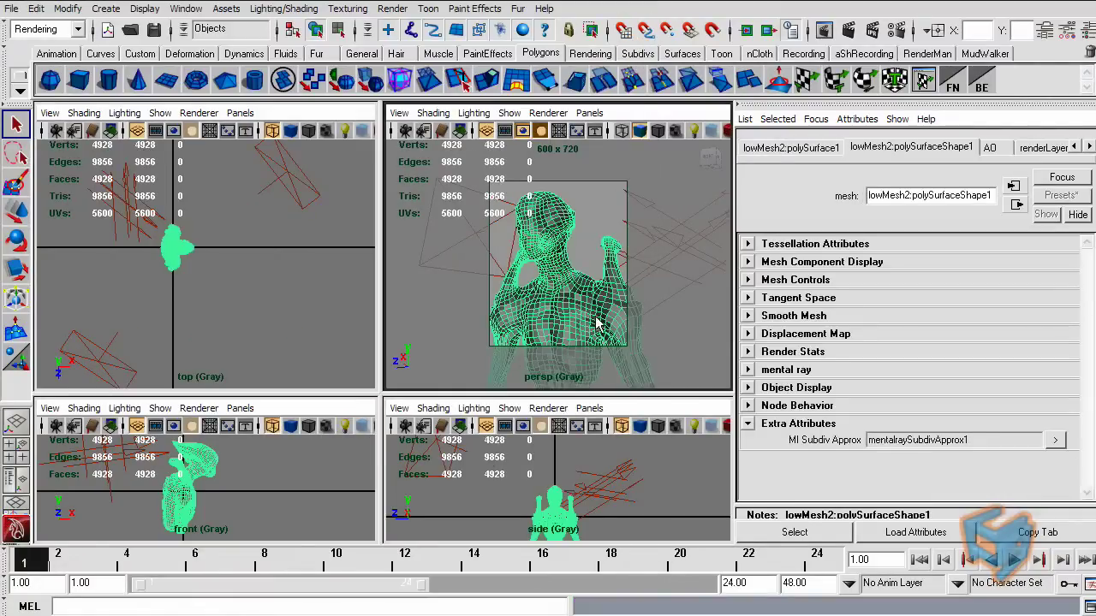
{"action": "left_click", "coordinate": [1055, 439]}
{"action": "double_click", "coordinate": [890, 291]}
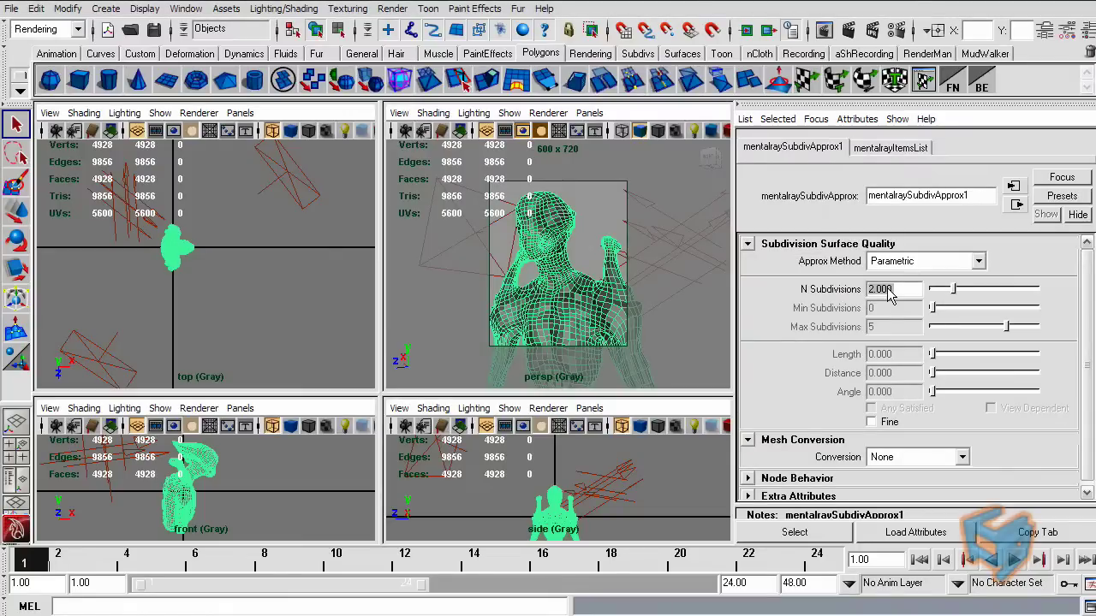
{"action": "type", "text": "4"}
{"action": "key", "text": "Return"}
{"action": "left_click", "coordinate": [1087, 34]}
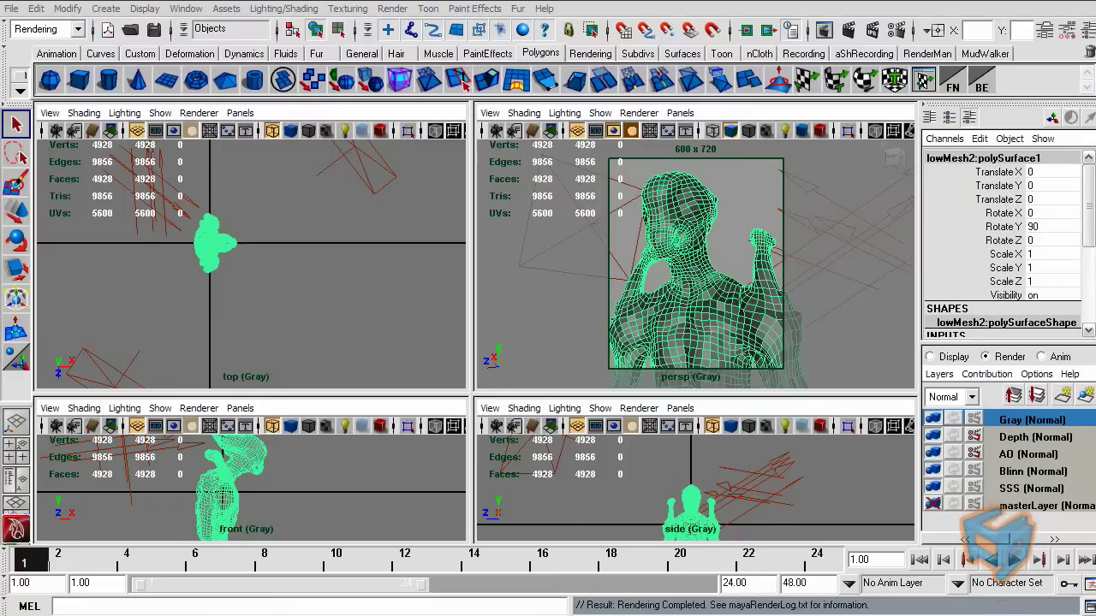
Switch to Windows Explorer, examine the render layer folders inside images and open the SSS folder
{"action": "key", "text": "alt+Tab"}
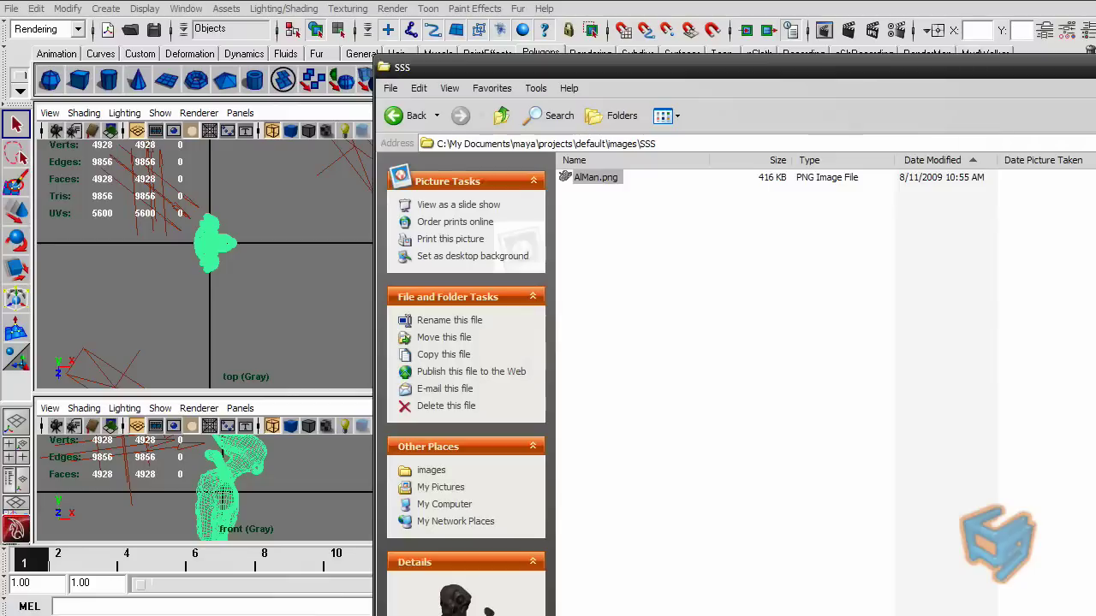
{"action": "left_click", "coordinate": [502, 115]}
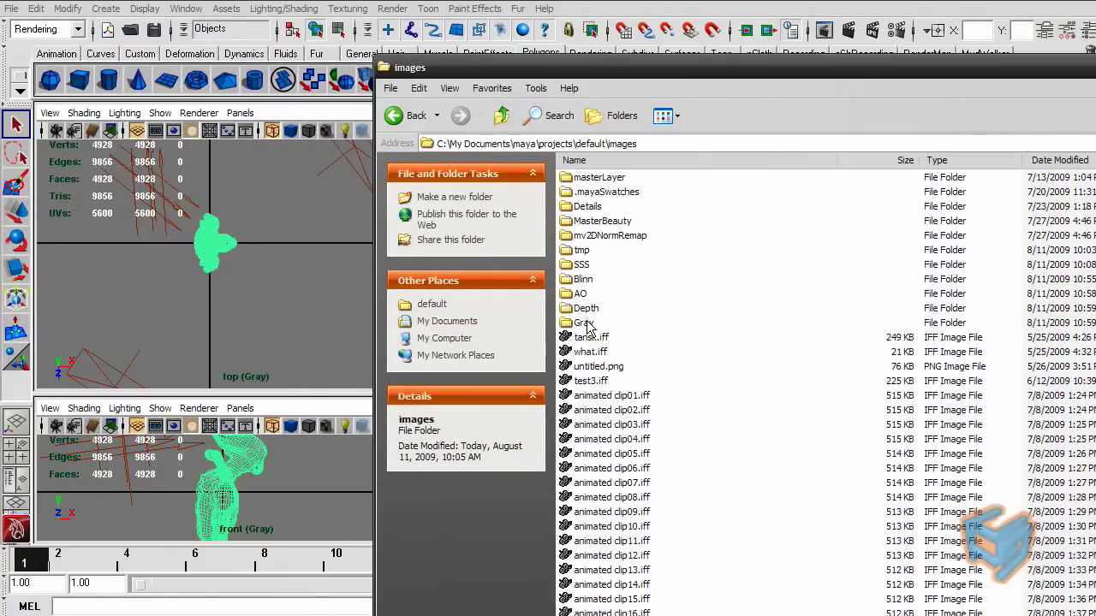
{"action": "left_click", "coordinate": [587, 308]}
{"action": "left_click", "coordinate": [585, 293]}
{"action": "left_click", "coordinate": [582, 264]}
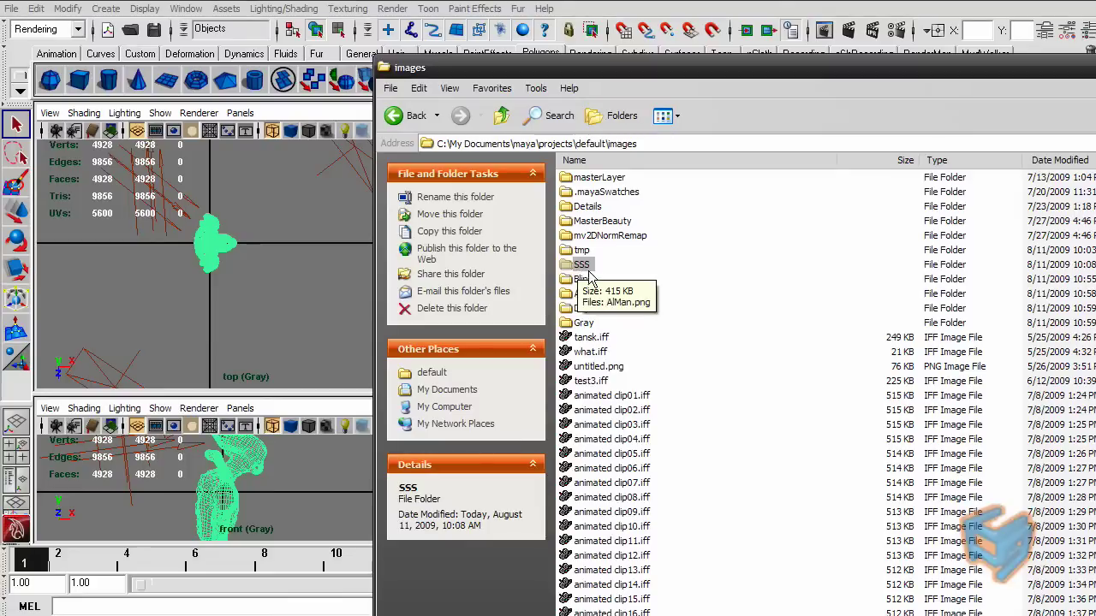
{"action": "double_click", "coordinate": [572, 264]}
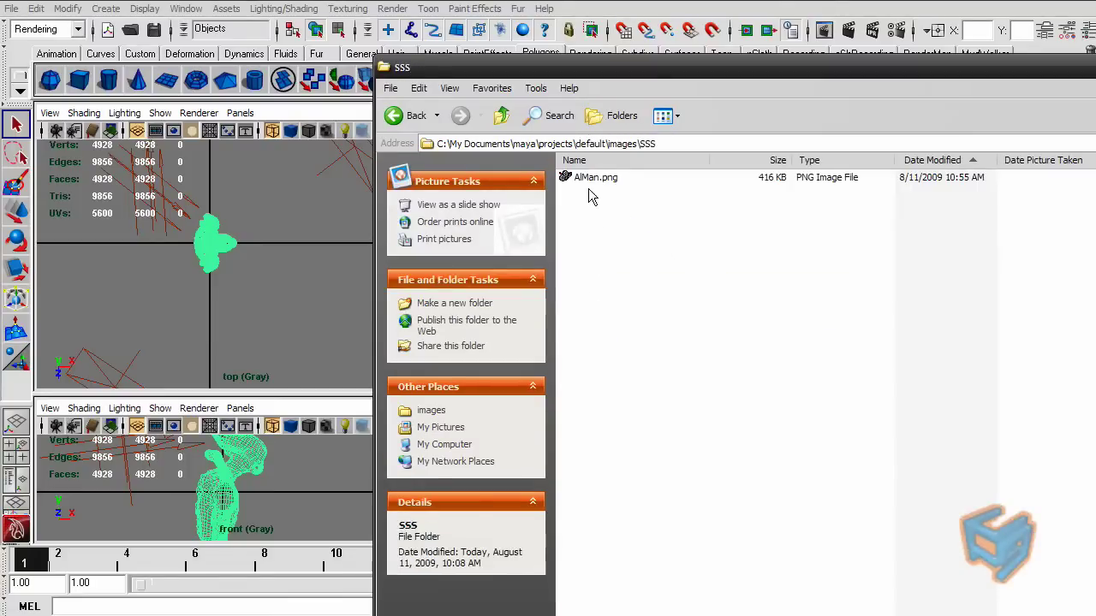
Switch to Photoshop and minimize the brighter brown render and the gray render
{"action": "key", "text": "alt+Tab"}
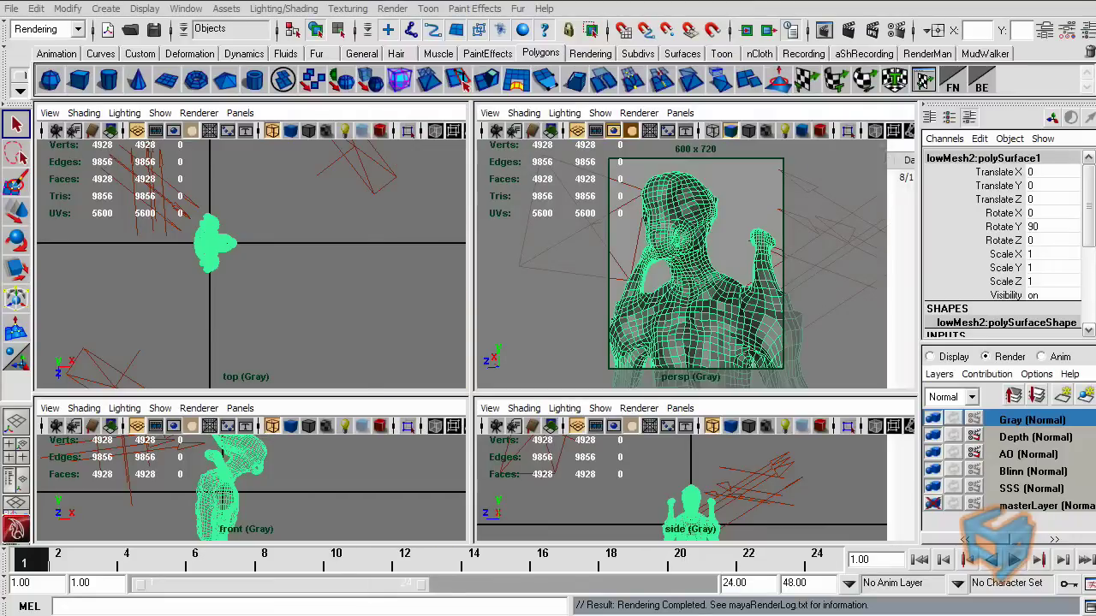
{"action": "key", "text": "ctrl+n"}
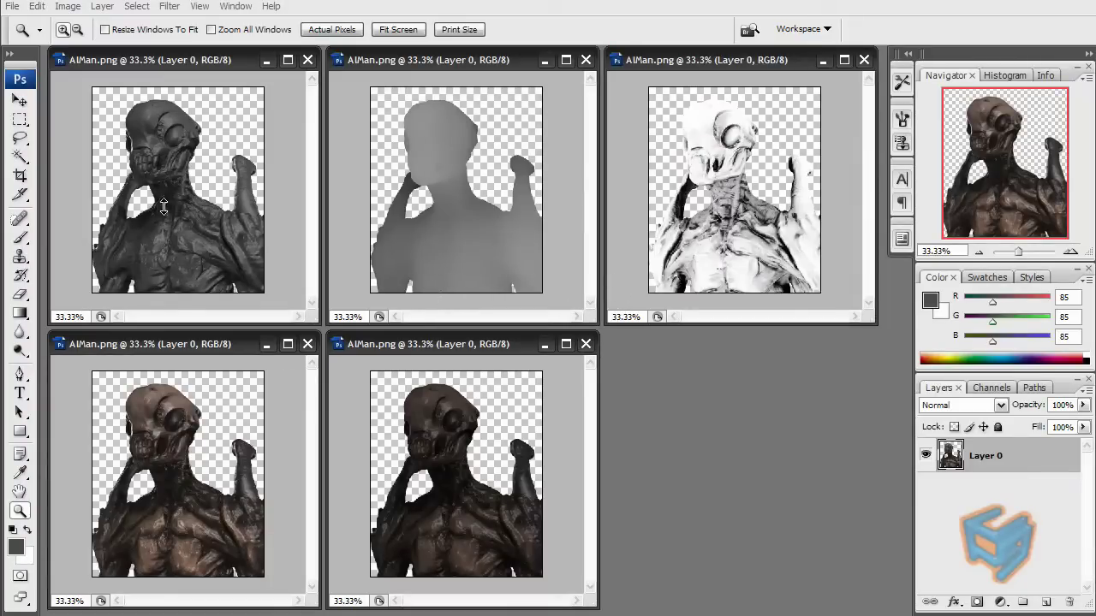
{"action": "left_click", "coordinate": [162, 152]}
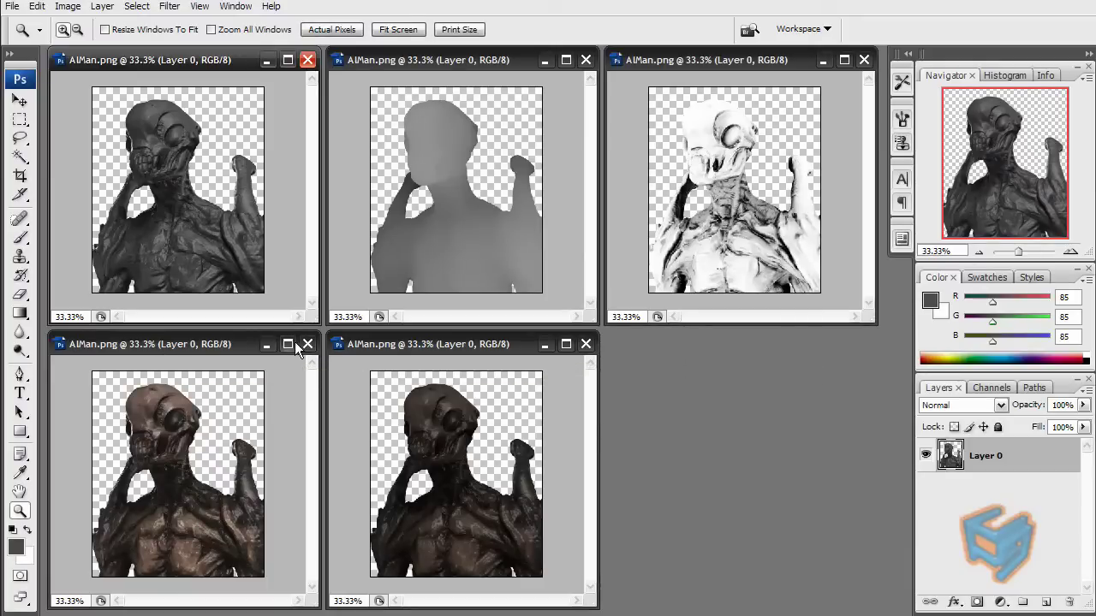
{"action": "left_click", "coordinate": [267, 345]}
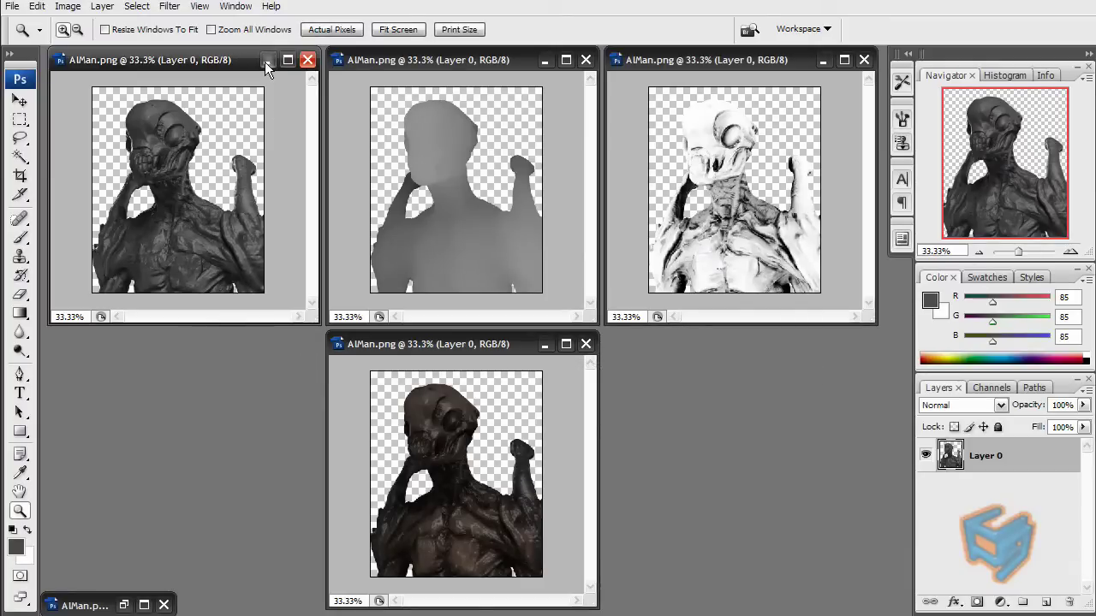
{"action": "left_click", "coordinate": [266, 60]}
Enlarge the darker brown render's window and reposition it so that it partly covers the depth render
{"action": "left_click", "coordinate": [21, 101]}
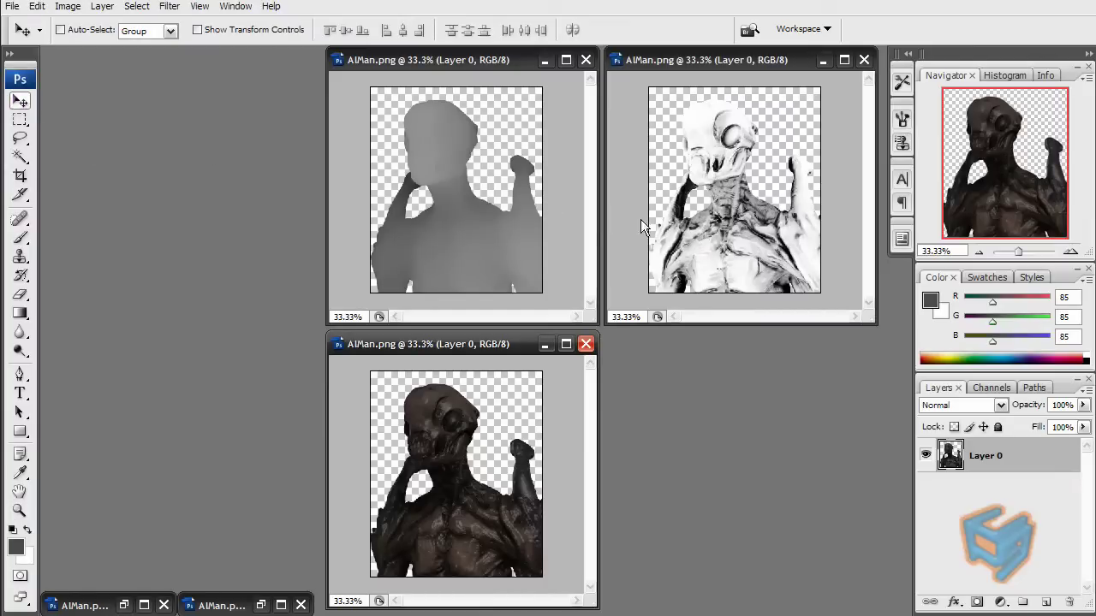
{"action": "left_click_drag", "start_coordinate": [485, 347], "coordinate": [317, 132]}
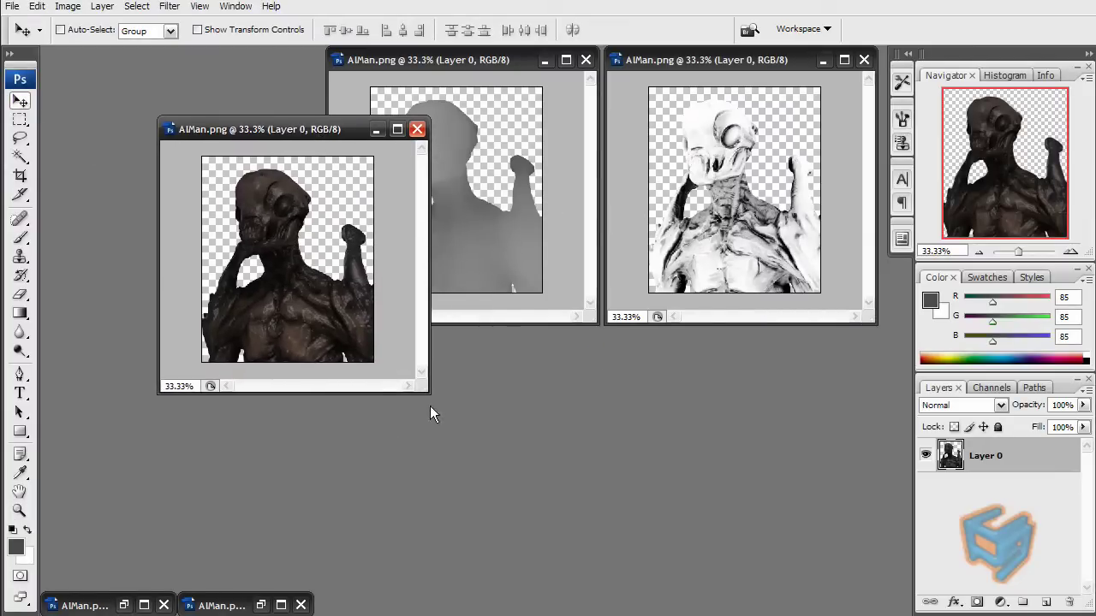
{"action": "left_click_drag", "start_coordinate": [428, 392], "coordinate": [571, 599]}
{"action": "left_click_drag", "start_coordinate": [452, 129], "coordinate": [368, 95]}
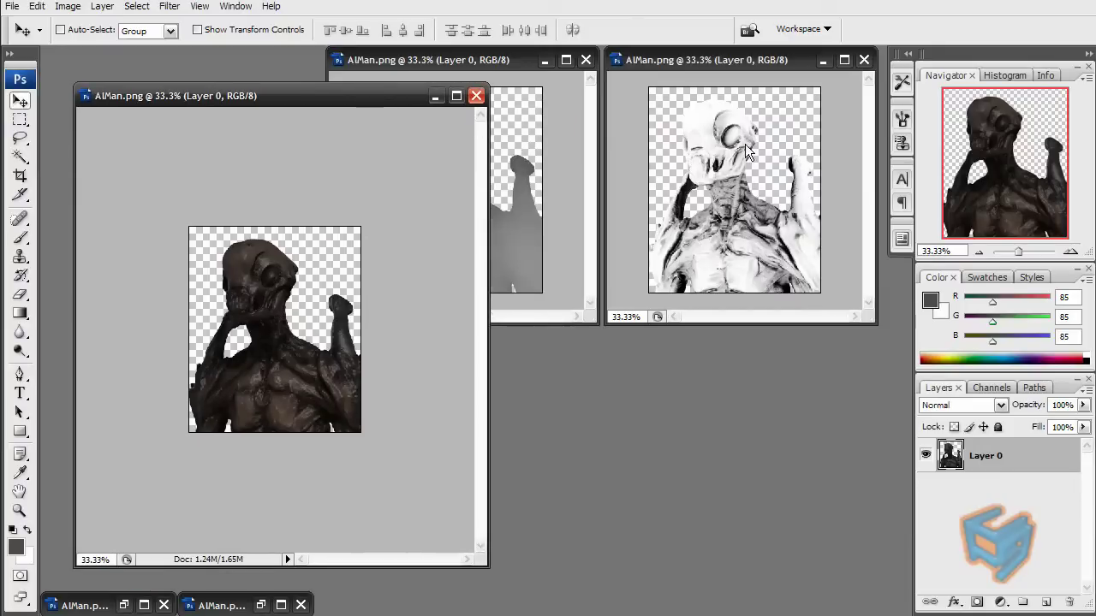
Copy the ambient occlusion render into the dark brown render's document as a new layer aligned over the figure
{"action": "left_click", "coordinate": [749, 170]}
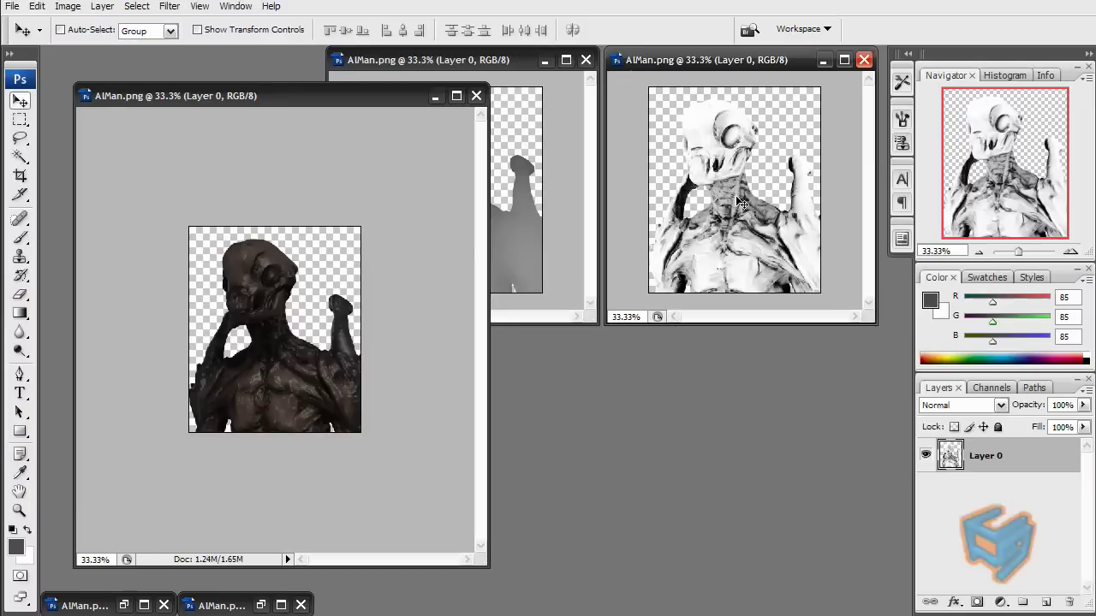
{"action": "left_click_drag", "start_coordinate": [742, 202], "coordinate": [383, 317]}
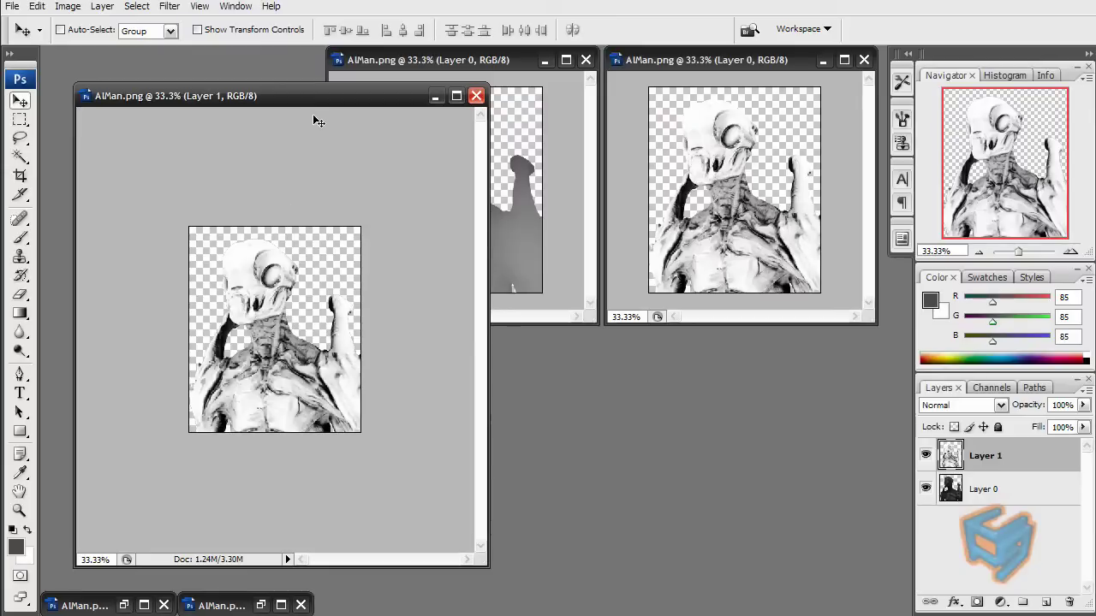
{"action": "left_click_drag", "start_coordinate": [321, 101], "coordinate": [411, 86]}
Set the ambient occlusion layer's blend mode to Multiply
{"action": "left_click", "coordinate": [19, 511]}
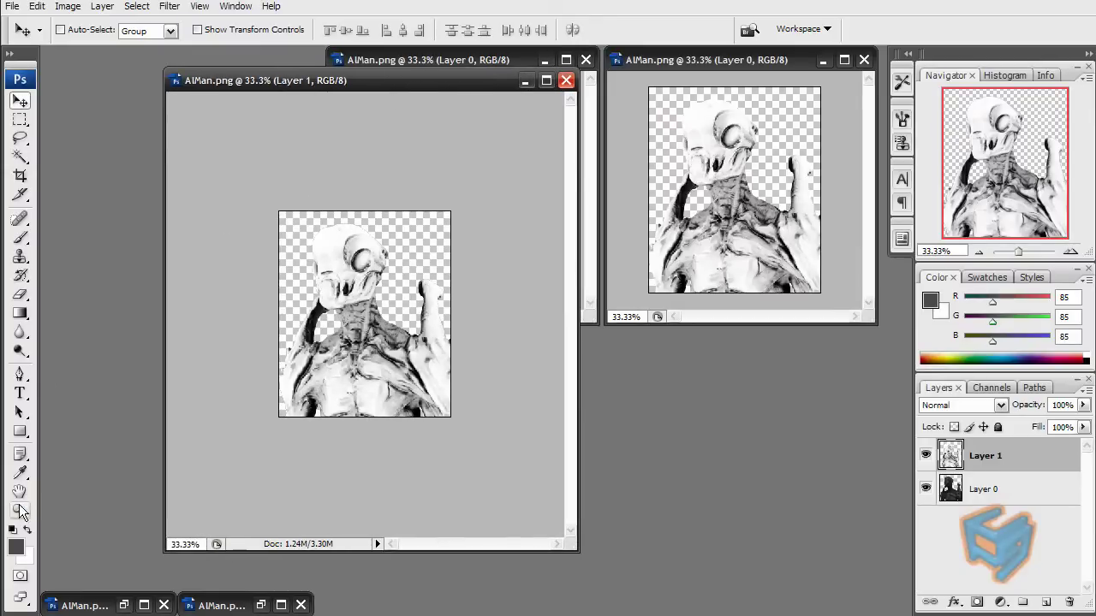
{"action": "left_click", "coordinate": [394, 292]}
{"action": "left_click", "coordinate": [1000, 405]}
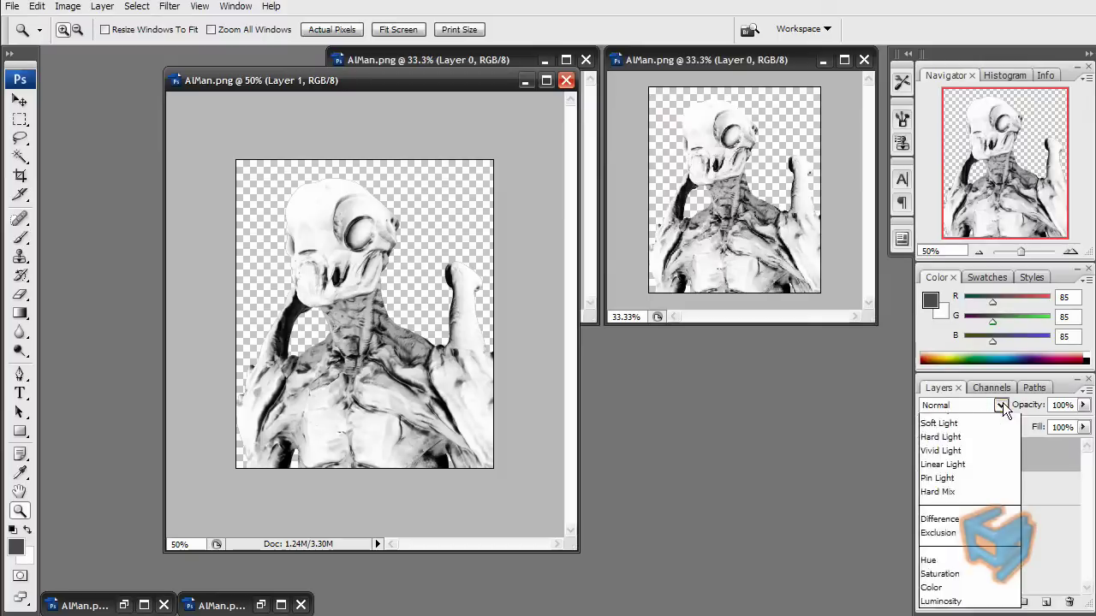
{"action": "left_click", "coordinate": [979, 479]}
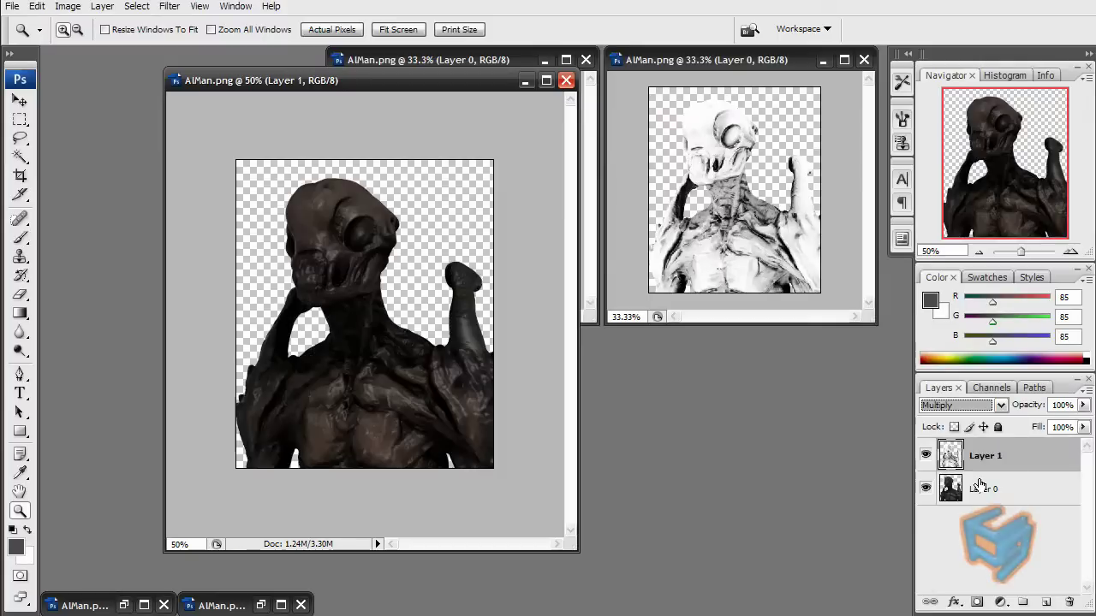
Compare the figure with and without the multiplied occlusion layer and view the document at 100%
{"action": "left_click", "coordinate": [926, 456]}
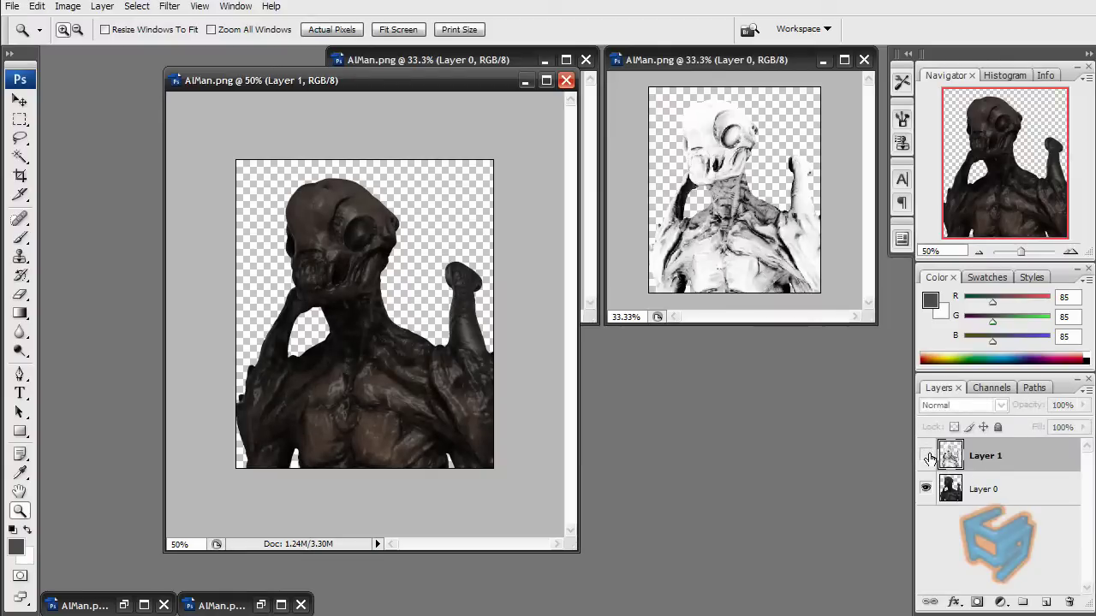
{"action": "left_click", "coordinate": [926, 456]}
{"action": "left_click", "coordinate": [926, 456]}
{"action": "left_click", "coordinate": [926, 456]}
{"action": "left_click", "coordinate": [926, 456]}
{"action": "left_click", "coordinate": [926, 456]}
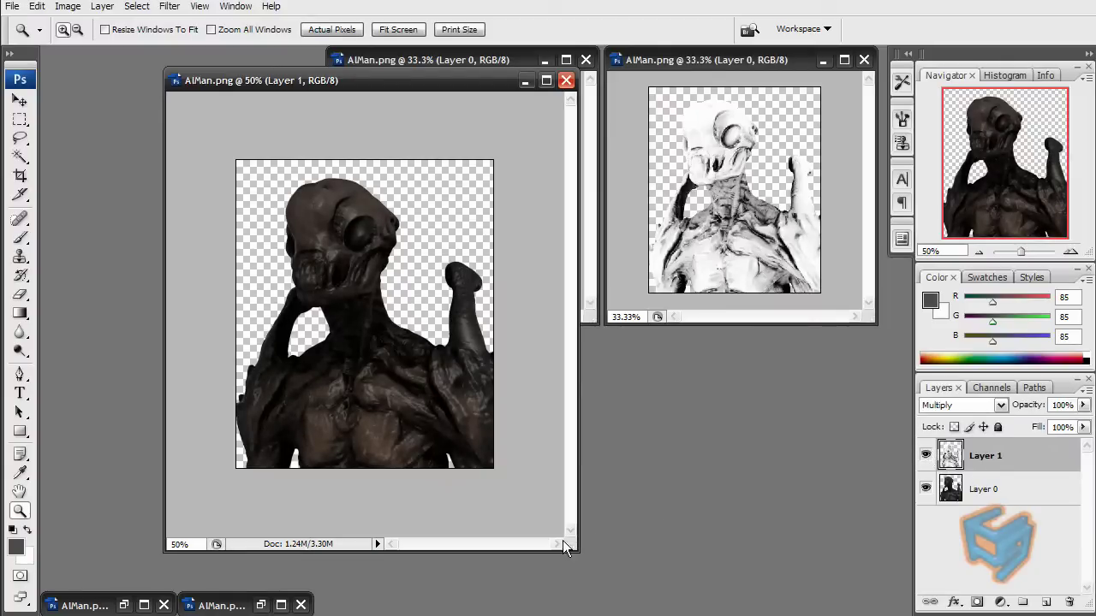
{"action": "key", "text": "ctrl+alt+0"}
Recheck the occlusion layer's effect at full size and set its opacity to 60%
{"action": "left_click", "coordinate": [926, 455]}
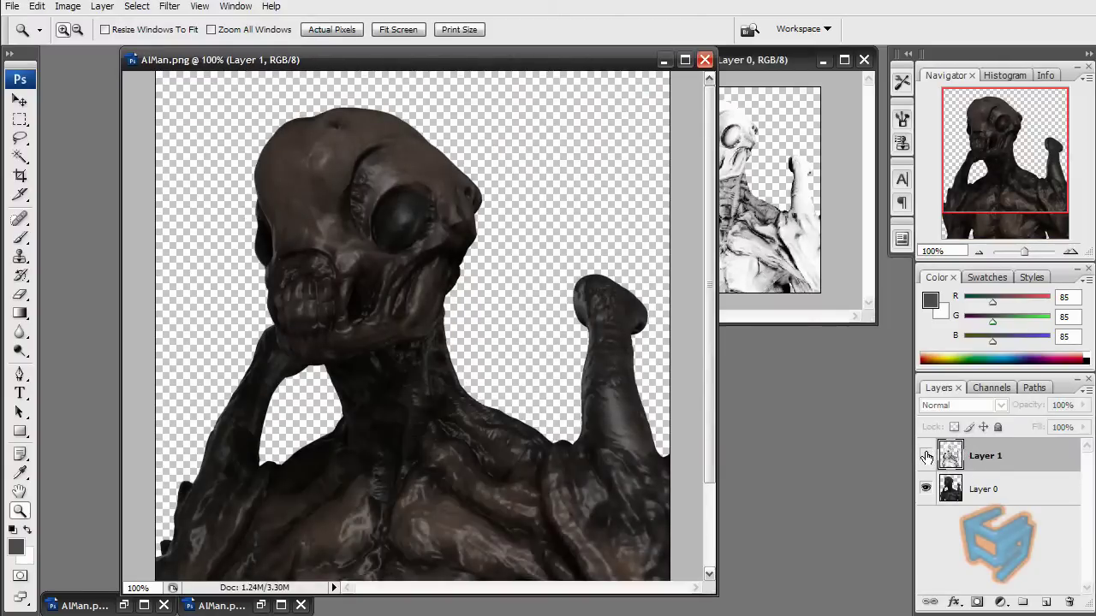
{"action": "left_click", "coordinate": [926, 456]}
{"action": "left_click", "coordinate": [926, 457]}
{"action": "left_click", "coordinate": [926, 457]}
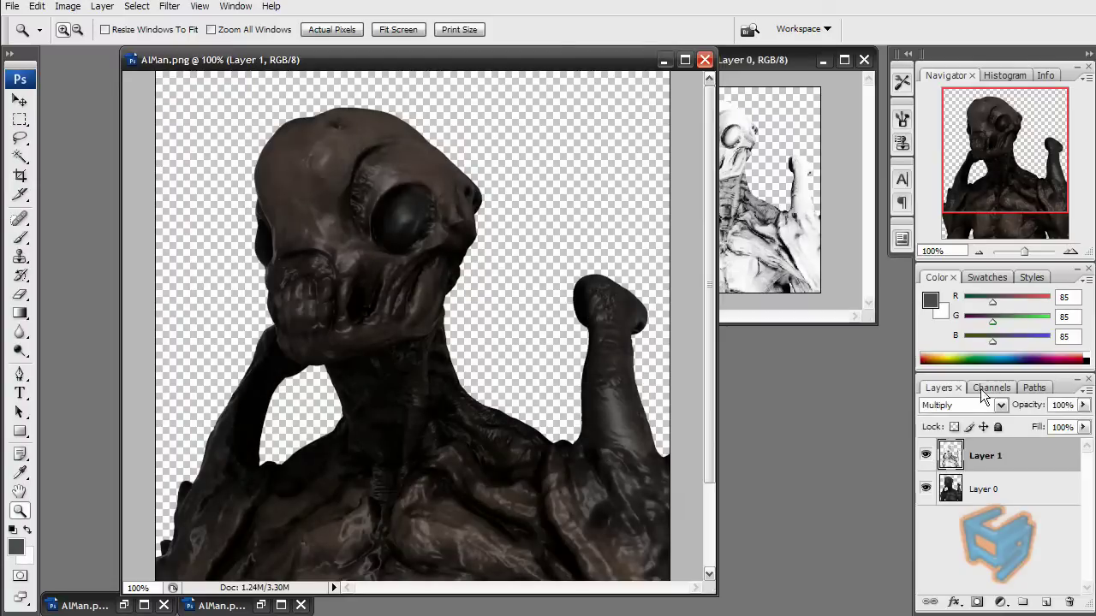
{"action": "left_click", "coordinate": [1062, 405]}
{"action": "type", "text": "60"}
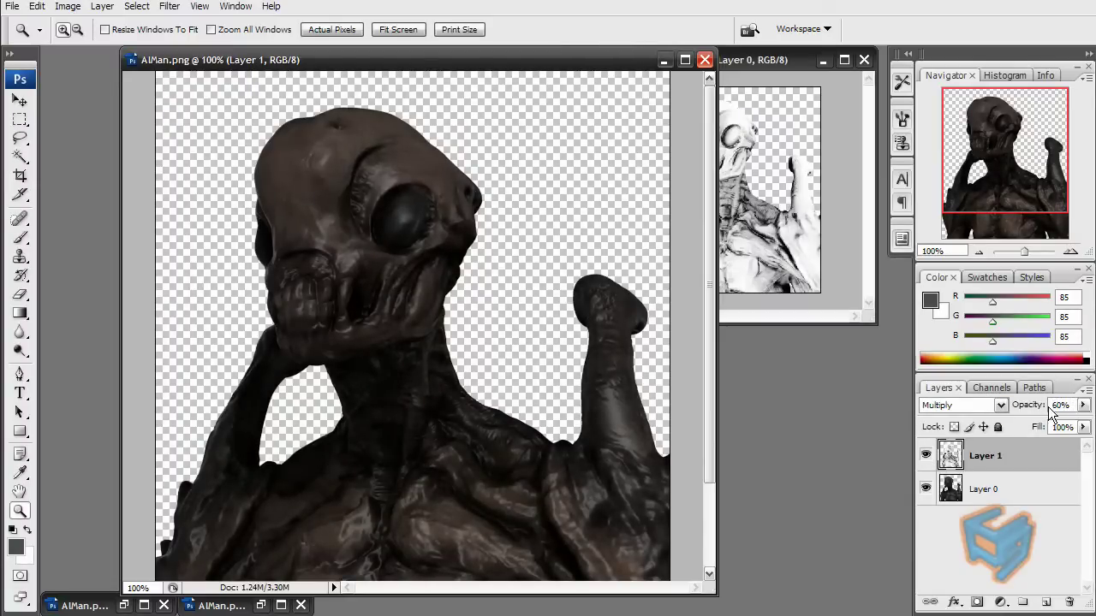
Add a new empty layer and place it beneath the brown render layer
{"action": "key", "text": "alt+bracketleft"}
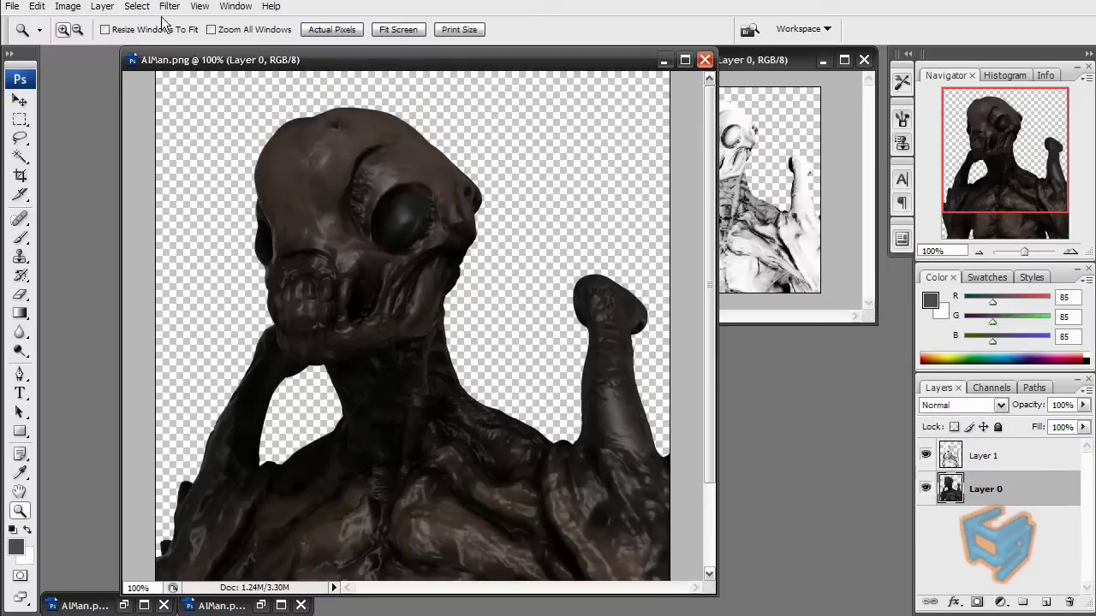
{"action": "left_click", "coordinate": [1045, 603]}
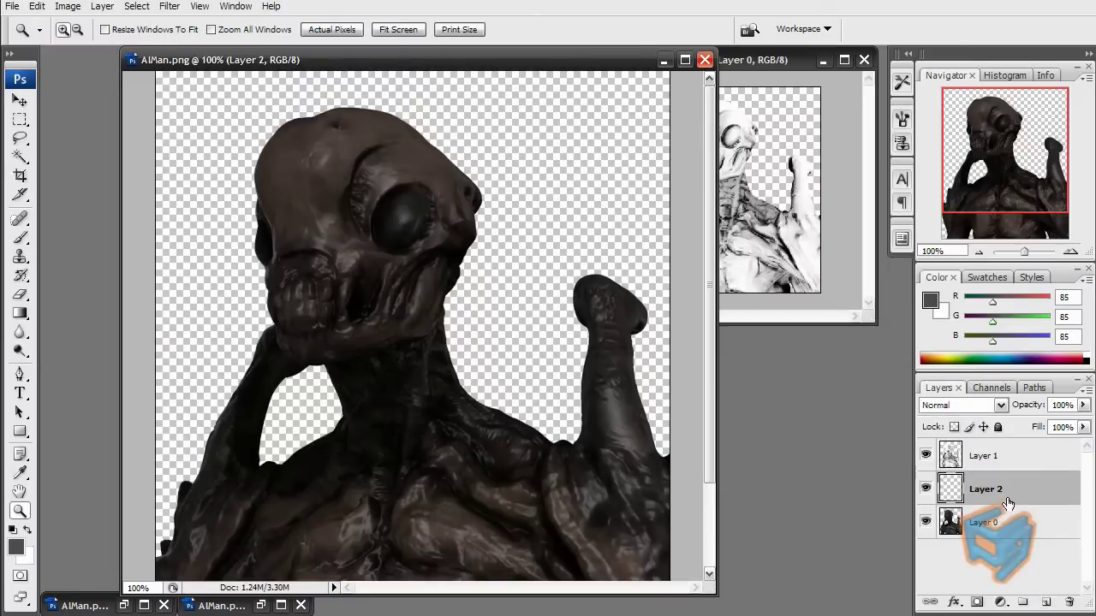
{"action": "left_click_drag", "start_coordinate": [1005, 500], "coordinate": [1009, 532]}
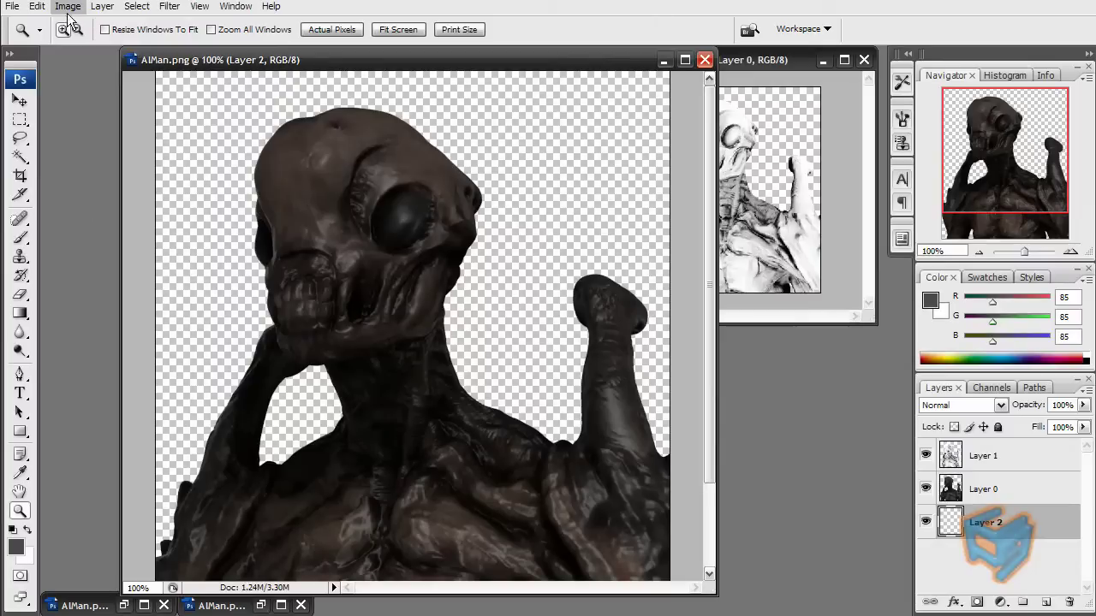
Fill the bottom layer with 50% Gray in Normal mode at 100% opacity
{"action": "left_click", "coordinate": [36, 6]}
{"action": "left_click", "coordinate": [82, 230]}
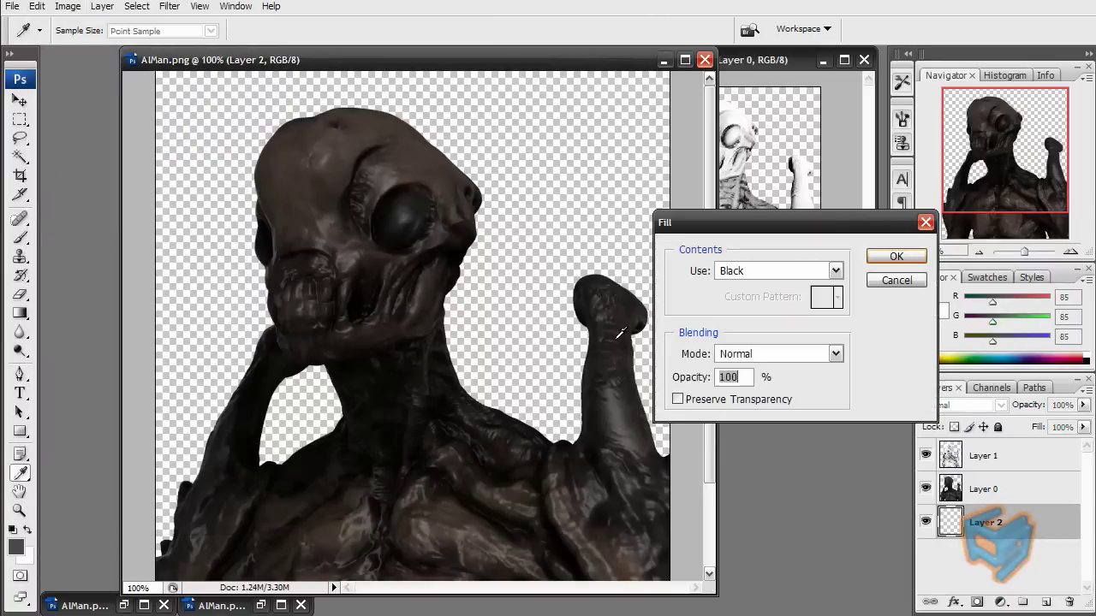
{"action": "left_click", "coordinate": [781, 271]}
{"action": "left_click", "coordinate": [776, 394]}
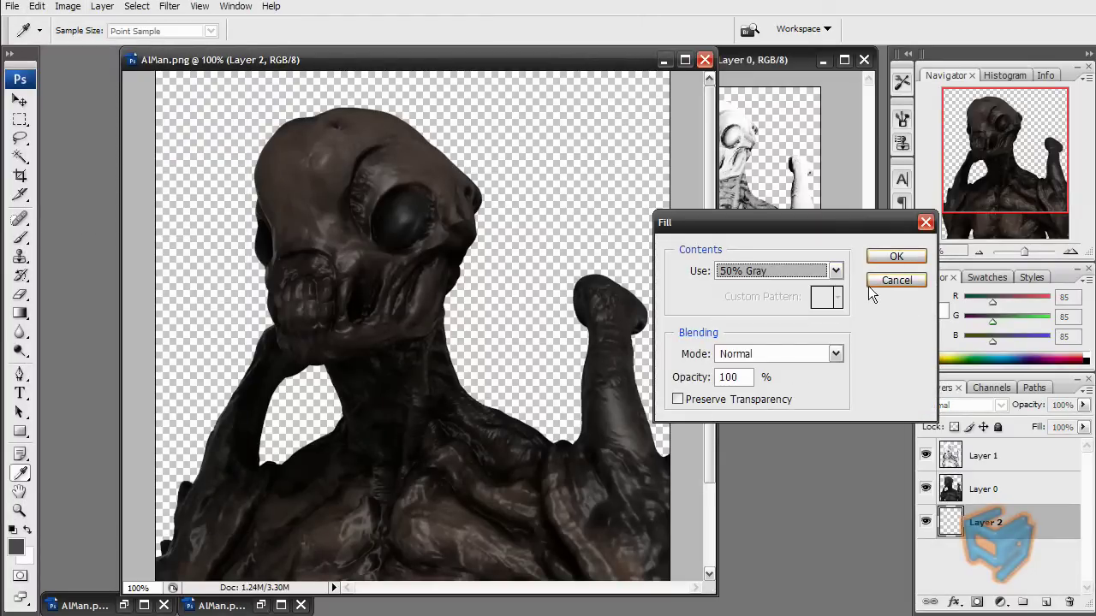
{"action": "key", "text": "Return"}
Brighten the brown render layer with Levels by setting the white input level to 157
{"action": "left_click", "coordinate": [966, 490]}
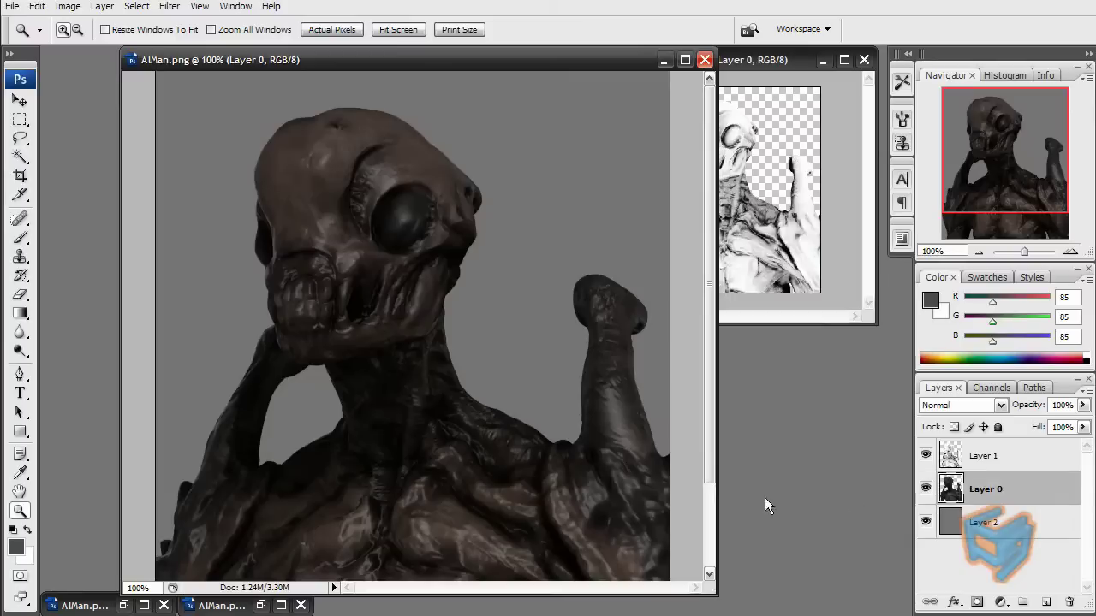
{"action": "left_click", "coordinate": [68, 6]}
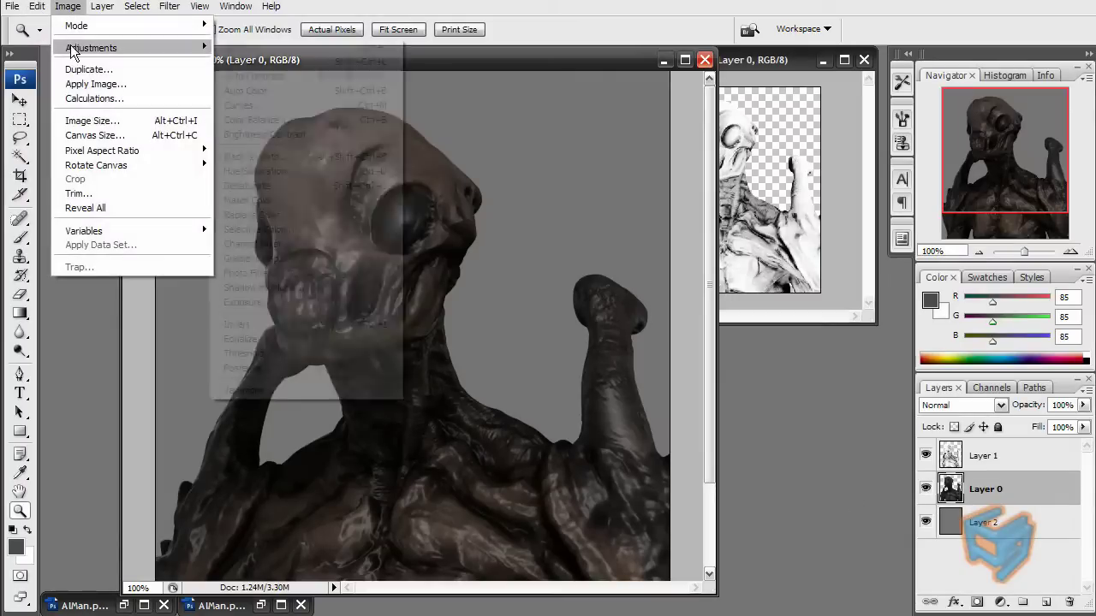
{"action": "mouse_move", "coordinate": [77, 42]}
{"action": "left_click", "coordinate": [281, 49]}
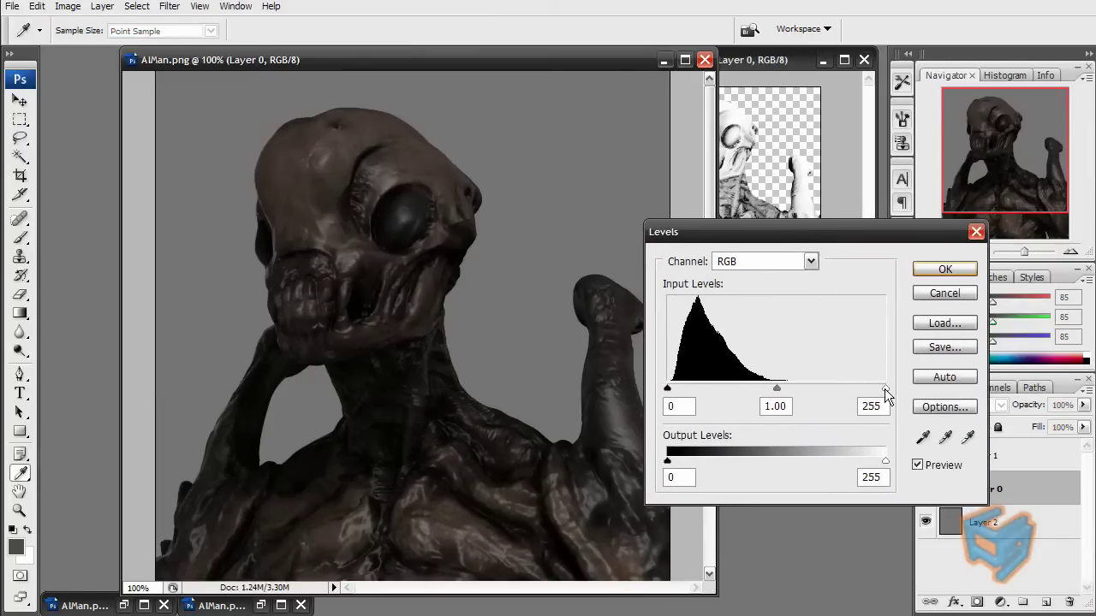
{"action": "left_click_drag", "start_coordinate": [885, 388], "coordinate": [802, 388]}
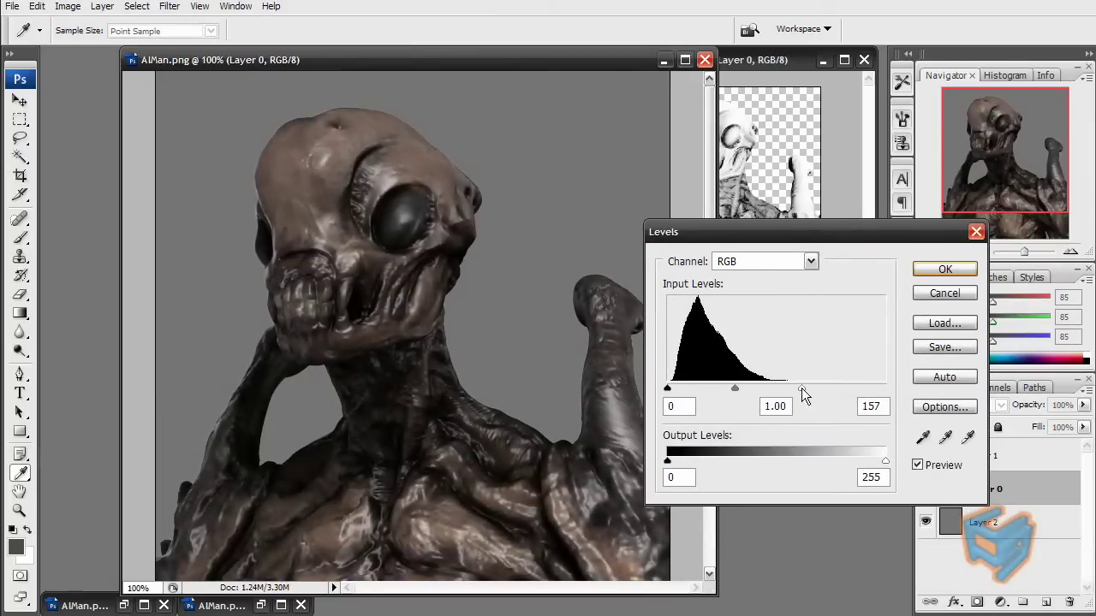
{"action": "left_click", "coordinate": [944, 269]}
Apply Hue/Saturation to the brown render layer with Saturation +20 and Lightness +3
{"action": "left_click", "coordinate": [68, 6]}
{"action": "mouse_move", "coordinate": [129, 47]}
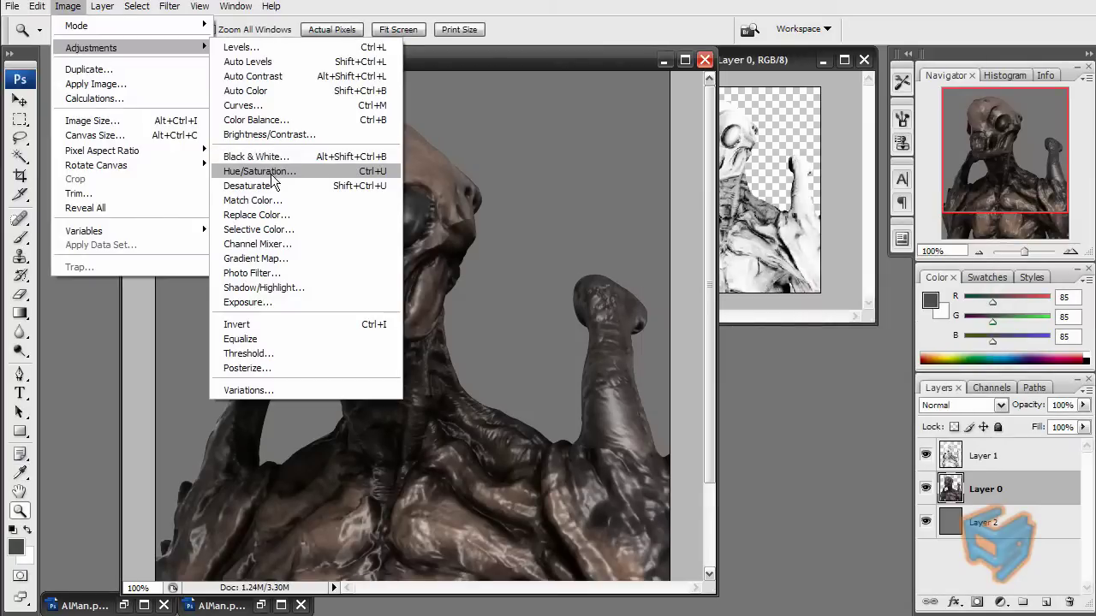
{"action": "key", "text": "Escape"}
{"action": "key", "text": "i"}
{"action": "key", "text": "ctrl+u"}
{"action": "left_click_drag", "start_coordinate": [749, 158], "coordinate": [752, 136]}
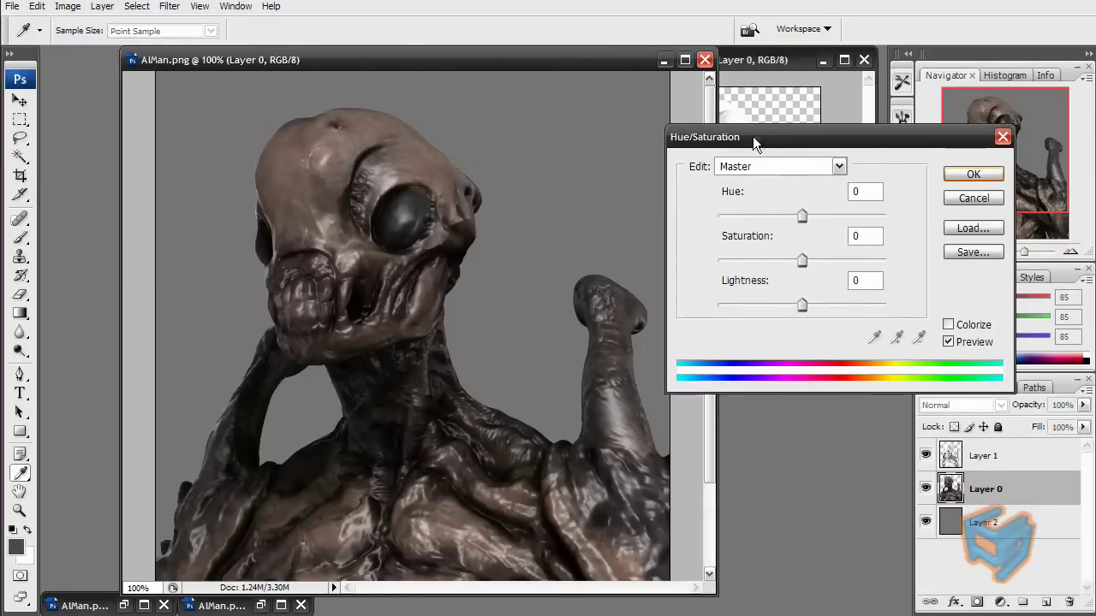
{"action": "left_click_drag", "start_coordinate": [807, 260], "coordinate": [818, 260]}
{"action": "left_click_drag", "start_coordinate": [802, 306], "coordinate": [805, 306]}
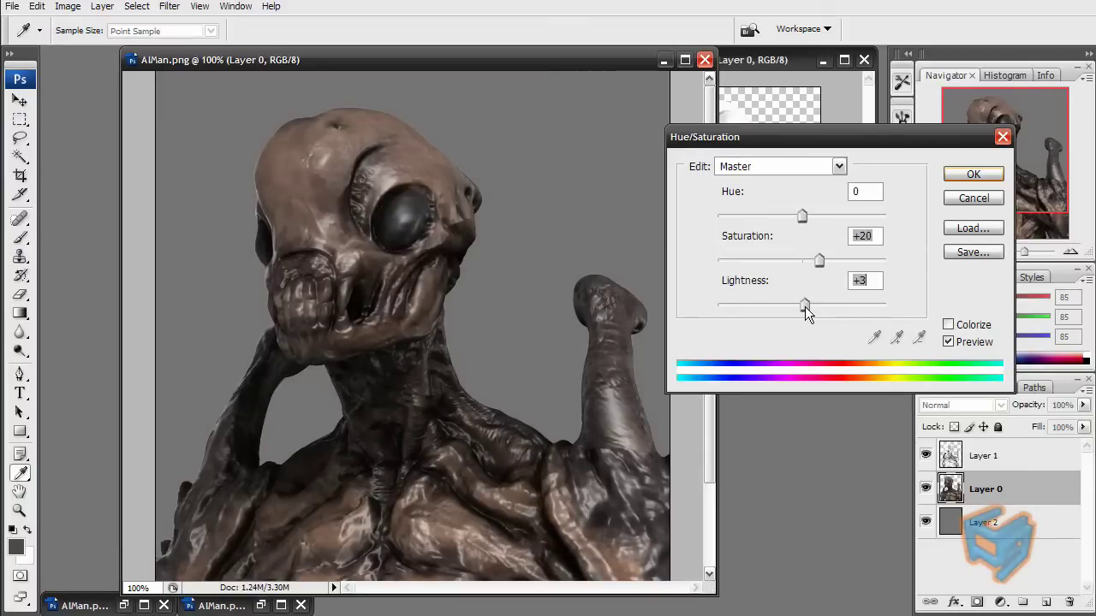
{"action": "left_click", "coordinate": [973, 176]}
View the whole figure at 66.7% and check the brightened composite with the occlusion layer hidden and shown
{"action": "key", "text": "z"}
{"action": "left_click", "coordinate": [447, 249], "text": "alt"}
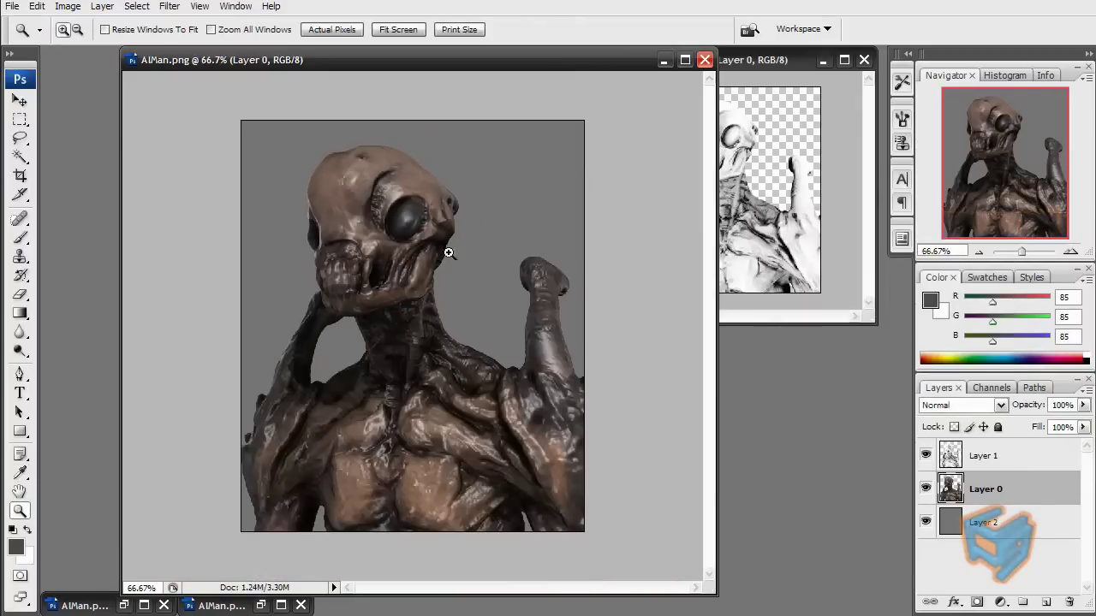
{"action": "left_click", "coordinate": [985, 457]}
{"action": "left_click", "coordinate": [926, 455]}
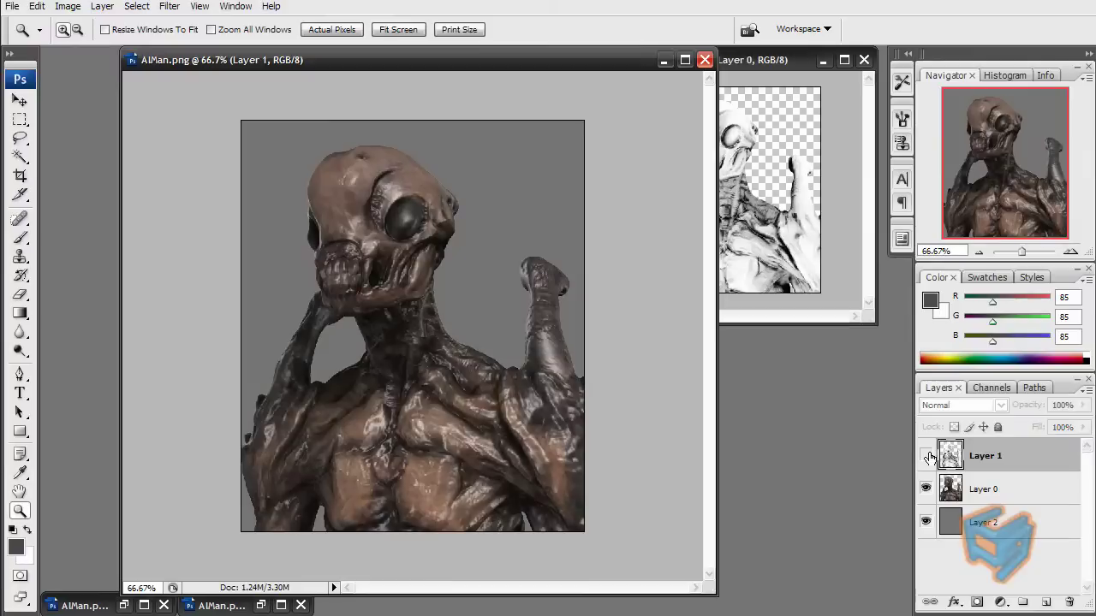
{"action": "left_click", "coordinate": [926, 455]}
Flatten the composite into a single Background layer
{"action": "key", "text": "v"}
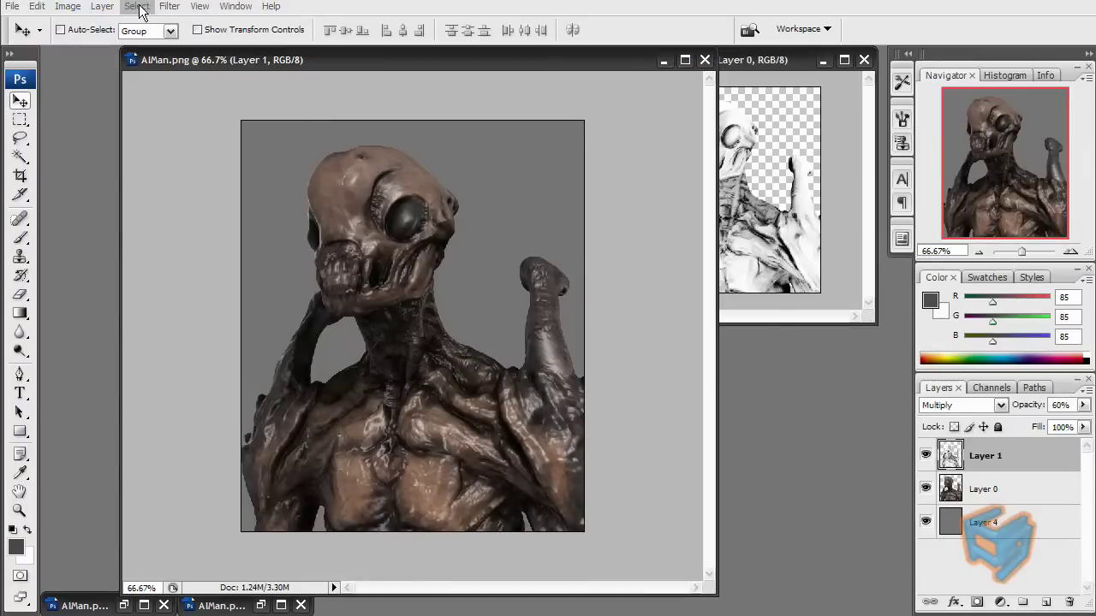
{"action": "left_click", "coordinate": [104, 7]}
{"action": "left_click", "coordinate": [224, 518]}
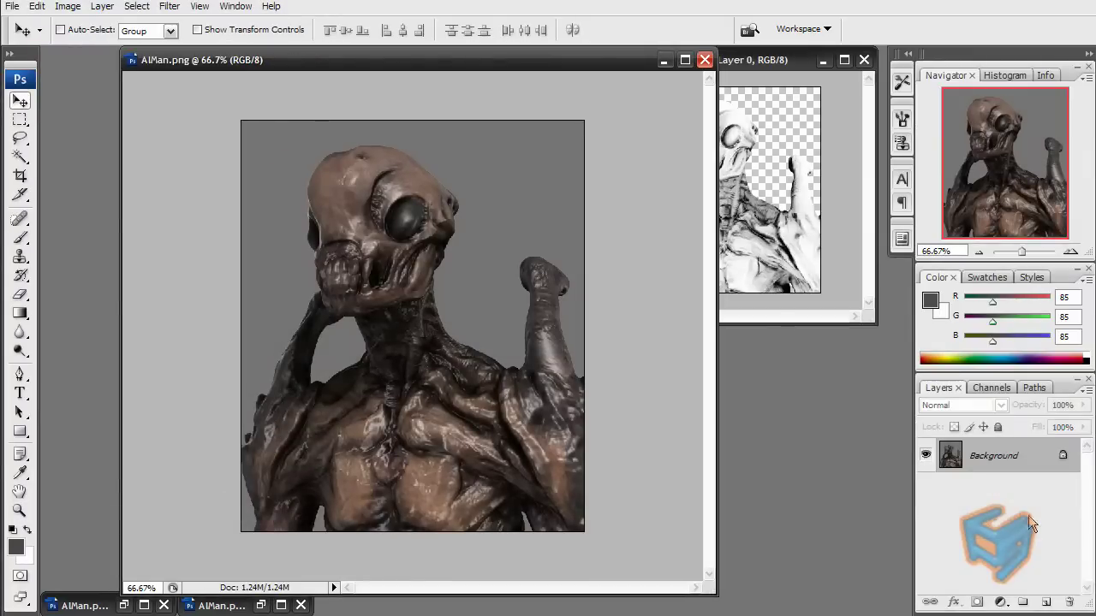
Duplicate the Background layer and minimize the ambient occlusion render's window
{"action": "left_click_drag", "start_coordinate": [992, 458], "coordinate": [1046, 601]}
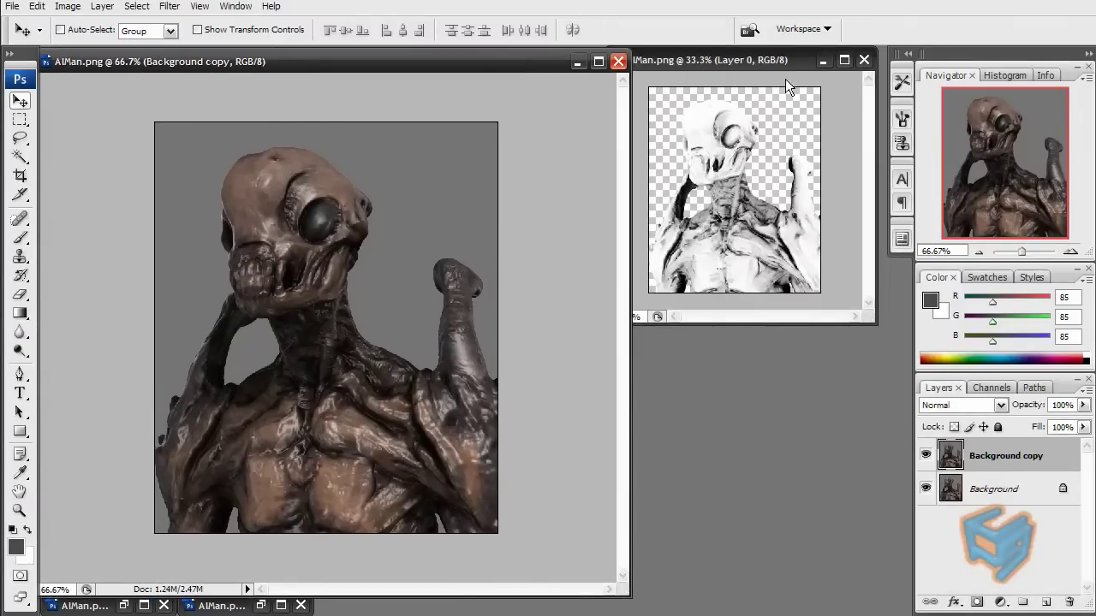
{"action": "left_click", "coordinate": [796, 81]}
{"action": "left_click", "coordinate": [820, 60]}
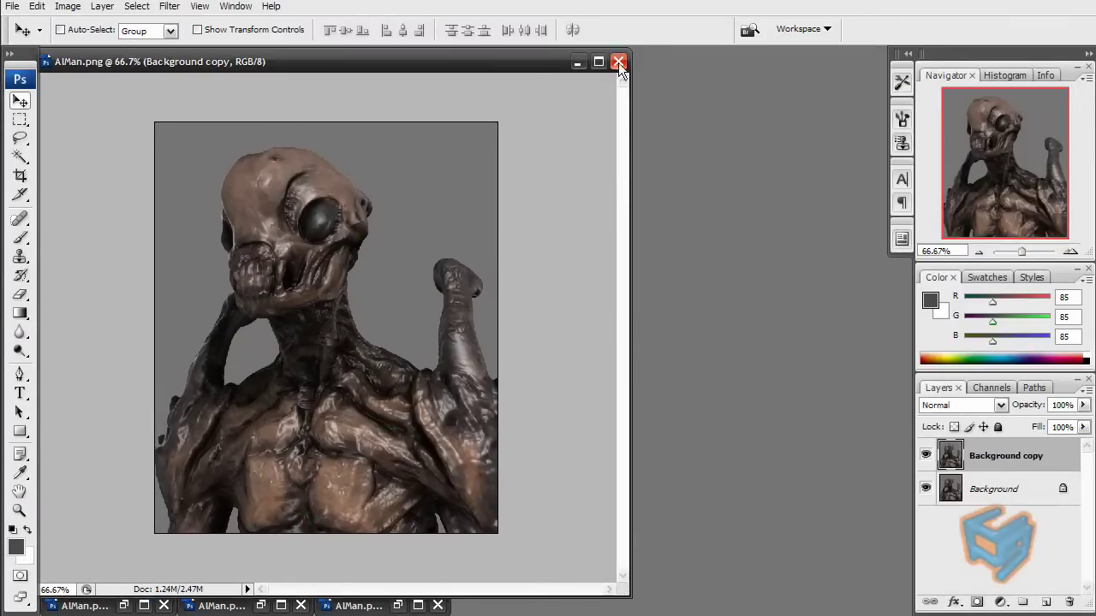
Place the depth render's window beside the composite and make the depth image active
{"action": "left_click_drag", "start_coordinate": [537, 62], "coordinate": [744, 63]}
{"action": "key", "text": "ctrl+Tab"}
{"action": "left_click_drag", "start_coordinate": [484, 121], "coordinate": [509, 65]}
{"action": "left_click", "coordinate": [773, 69]}
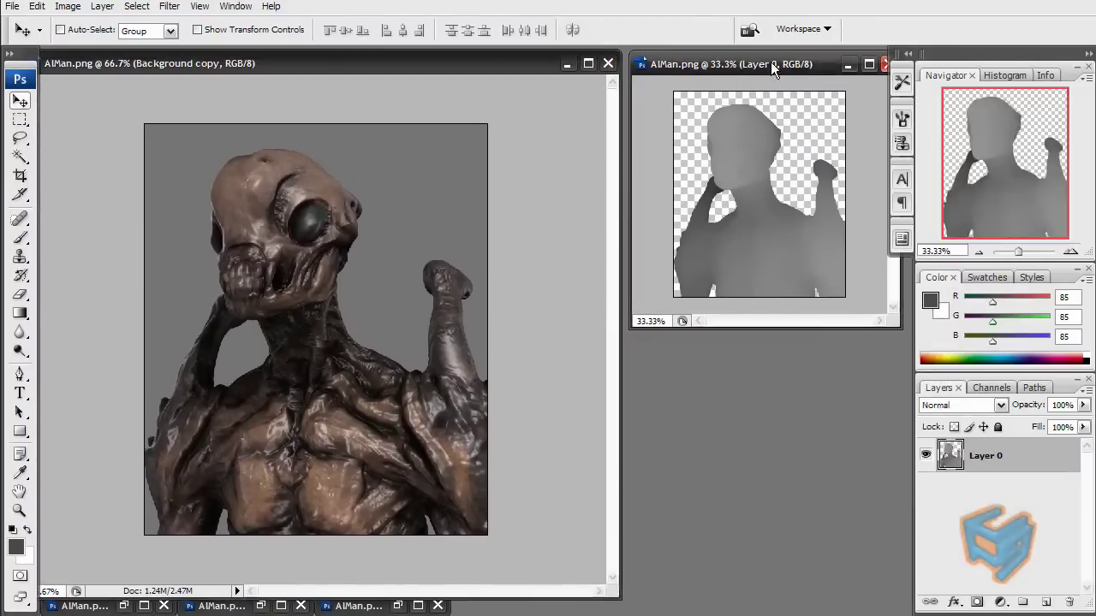
Add a new layer beneath the depth render's layer and fill it with black
{"action": "left_click", "coordinate": [1046, 602]}
{"action": "left_click_drag", "start_coordinate": [983, 467], "coordinate": [995, 498]}
{"action": "left_click", "coordinate": [37, 6]}
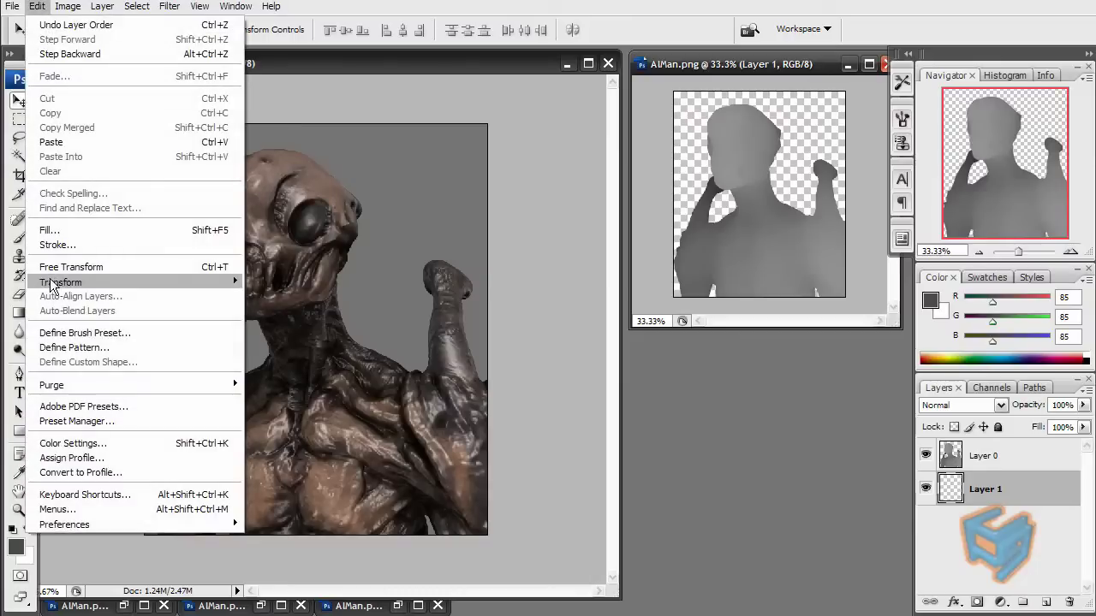
{"action": "left_click", "coordinate": [48, 230]}
{"action": "left_click", "coordinate": [813, 271]}
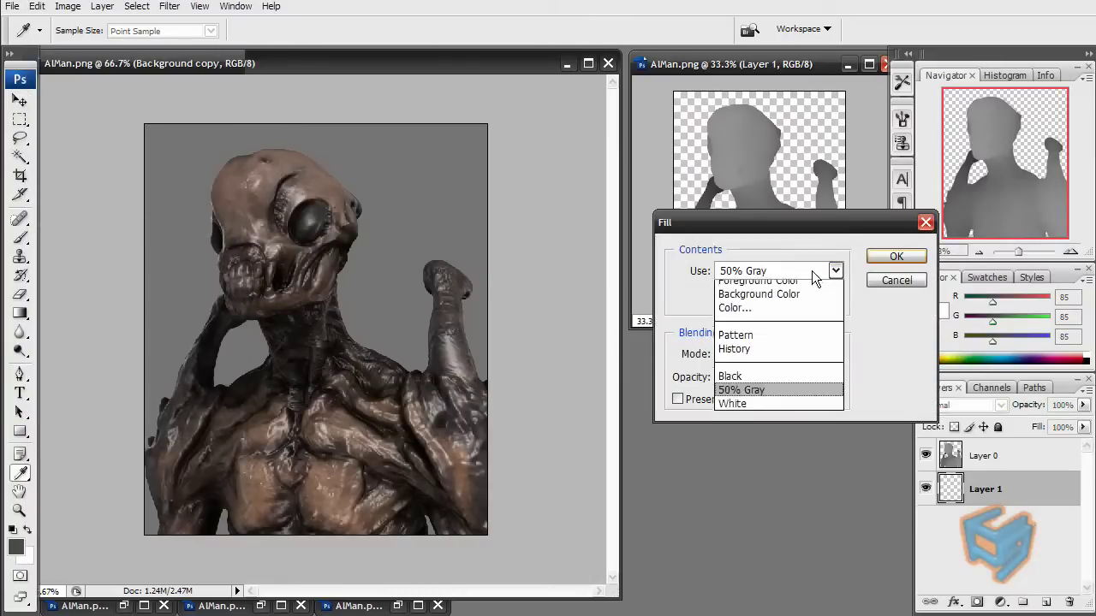
{"action": "left_click", "coordinate": [761, 384]}
{"action": "left_click", "coordinate": [895, 257]}
Flatten the depth image into a single layer and return to the composite
{"action": "key", "text": "v"}
{"action": "key", "text": "alt+bracketright"}
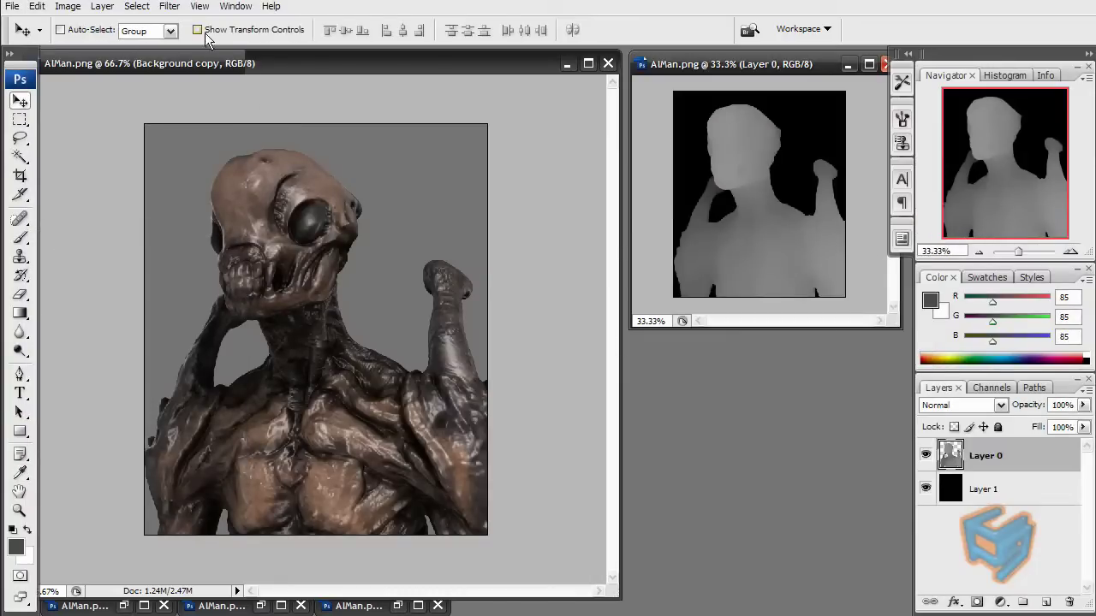
{"action": "left_click", "coordinate": [137, 6]}
{"action": "left_click", "coordinate": [206, 561]}
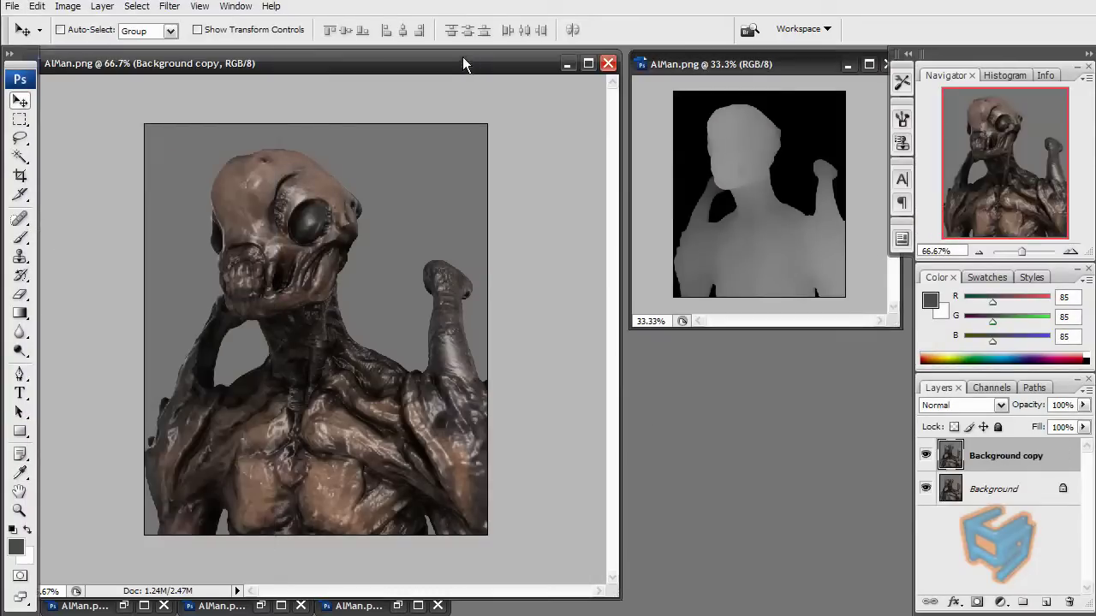
Add a layer mask to the composite's Background copy layer and turn on its mask channel's visibility
{"action": "left_click", "coordinate": [976, 605]}
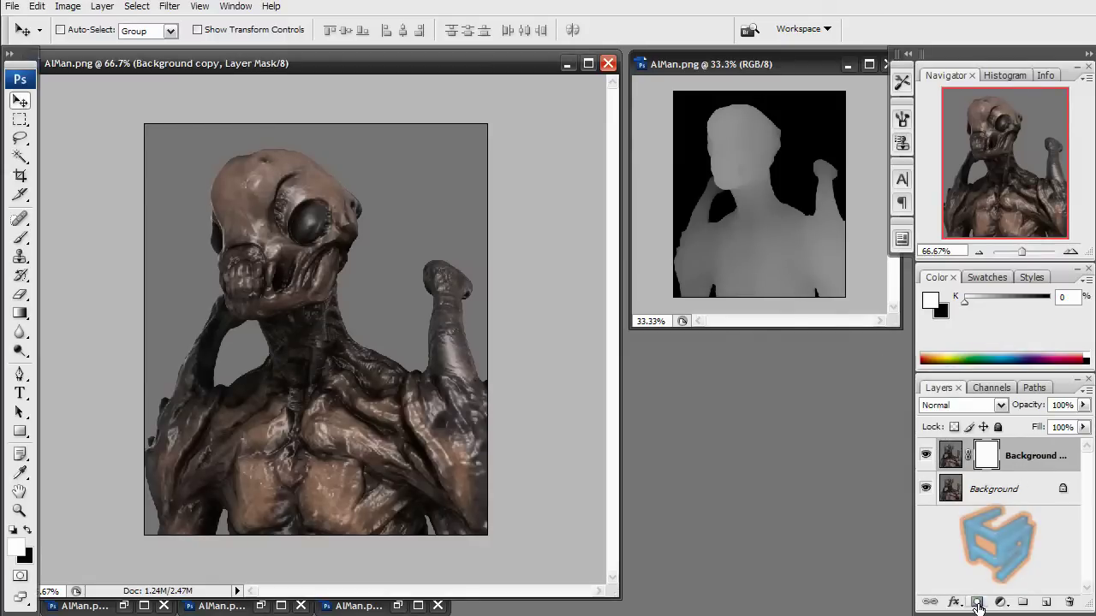
{"action": "left_click", "coordinate": [990, 388]}
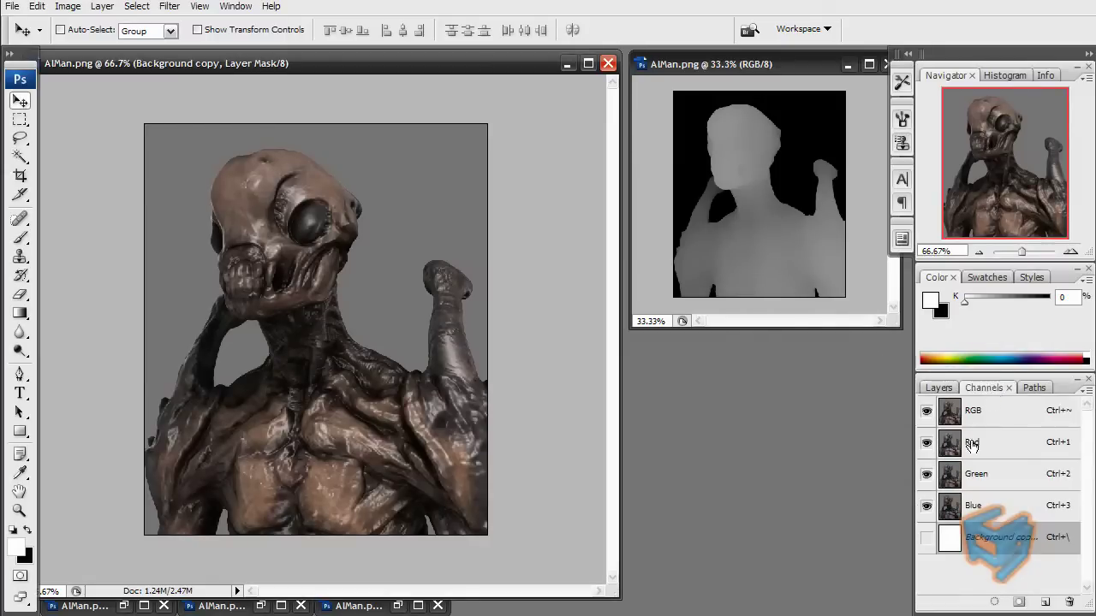
{"action": "key", "text": "x"}
{"action": "left_click", "coordinate": [926, 538]}
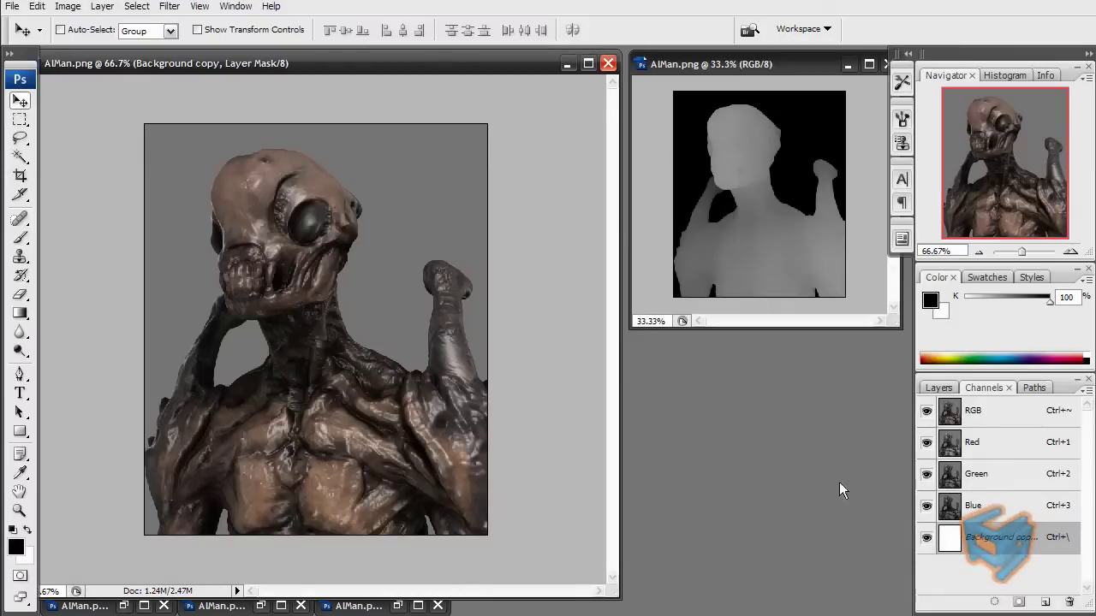
Copy the entire depth image and paste it into the Background copy's layer mask channel
{"action": "left_click", "coordinate": [773, 88]}
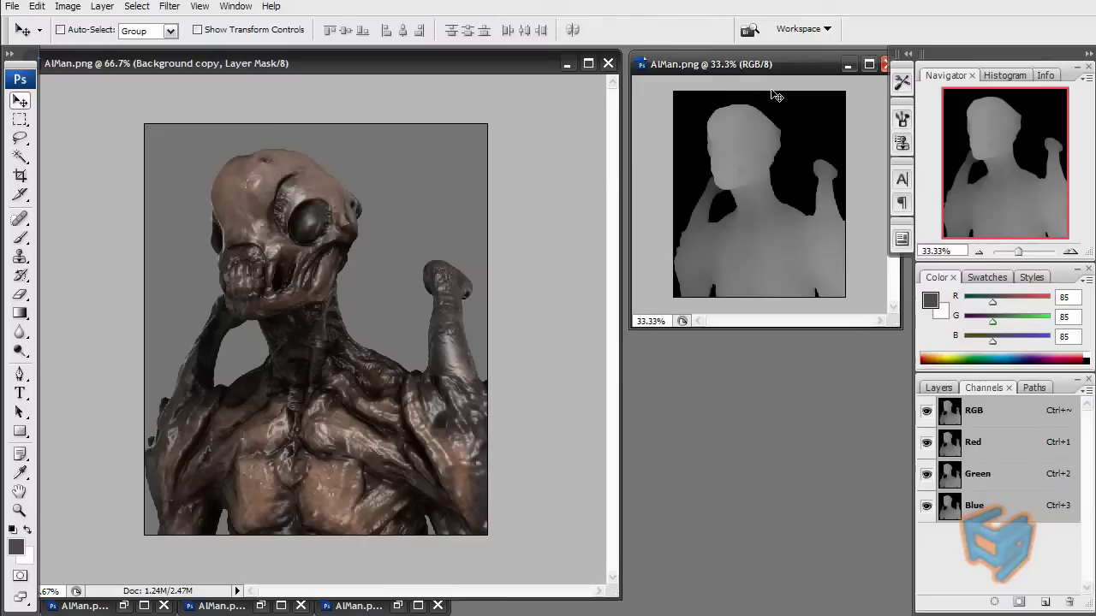
{"action": "key", "text": "ctrl+a"}
{"action": "left_click", "coordinate": [404, 67]}
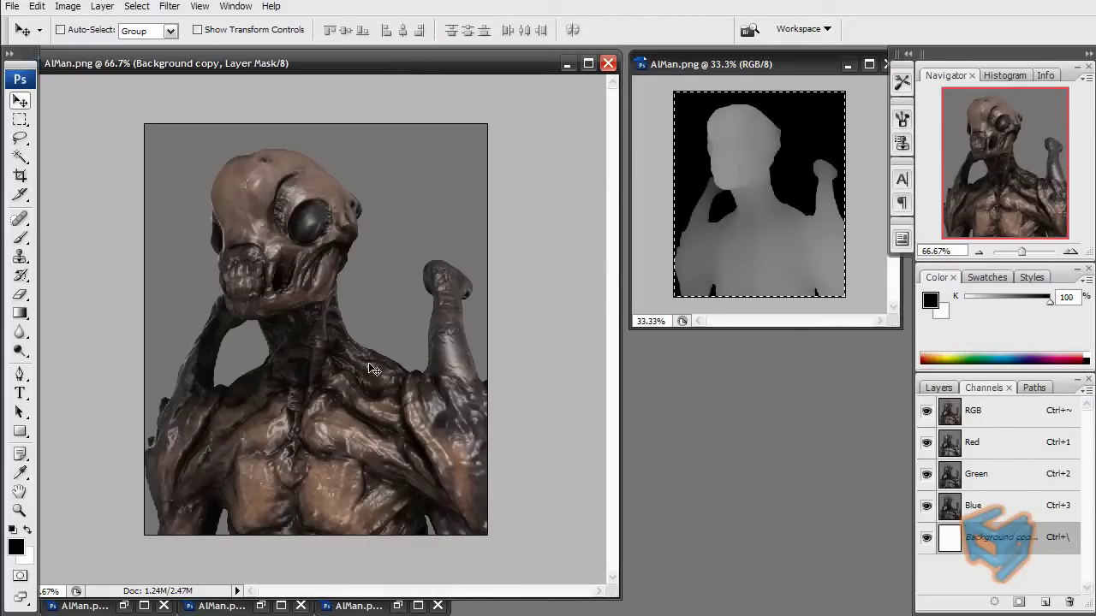
{"action": "key", "text": "ctrl+v"}
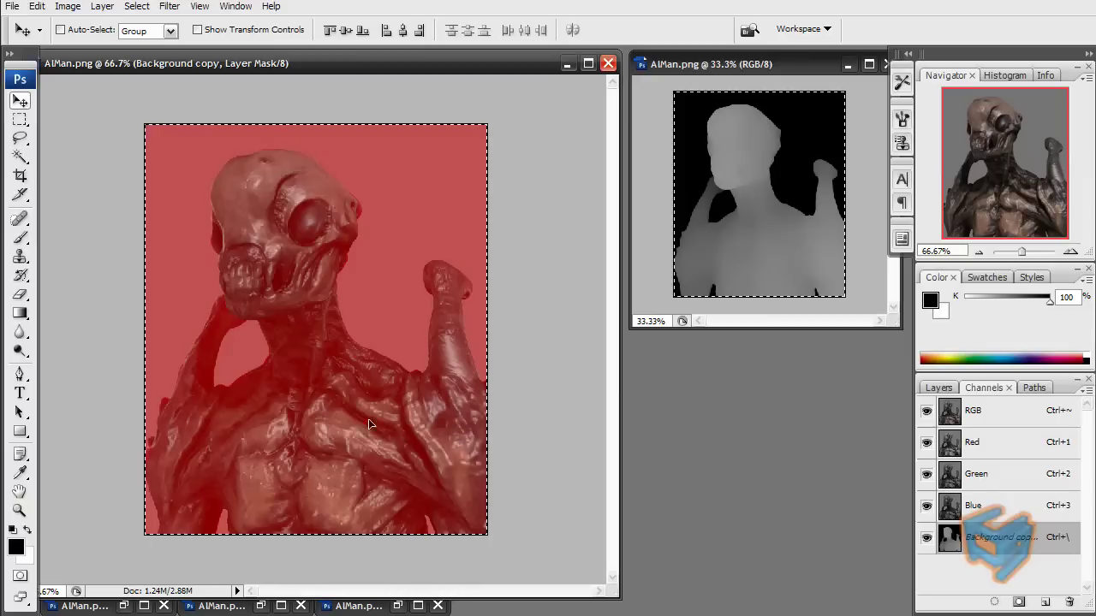
Target the Background copy's image instead of its mask and clear the selection
{"action": "left_click", "coordinate": [938, 387]}
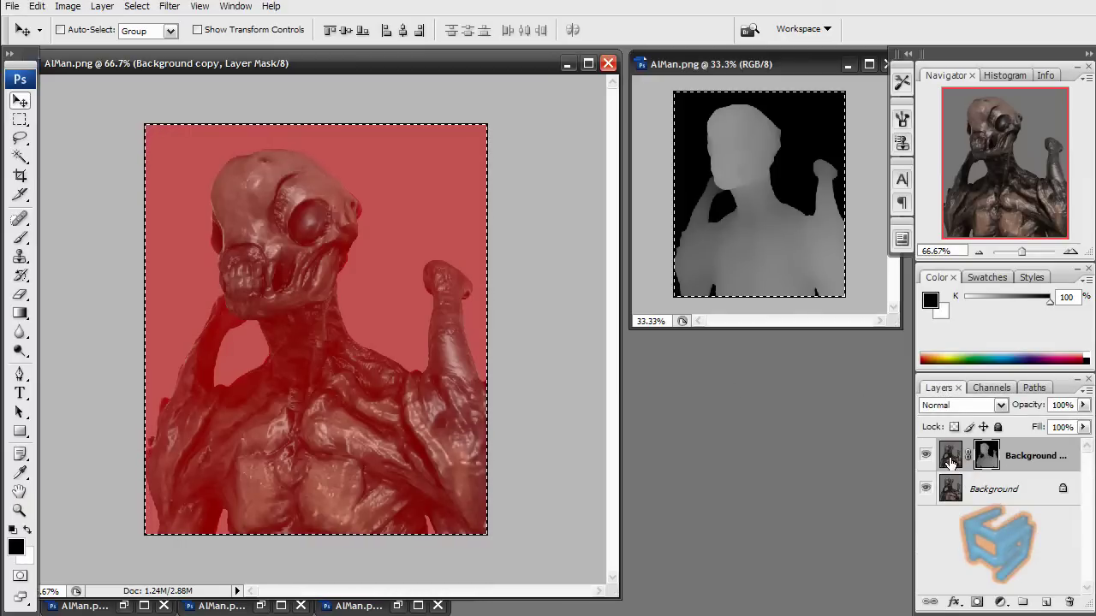
{"action": "left_click", "coordinate": [950, 460]}
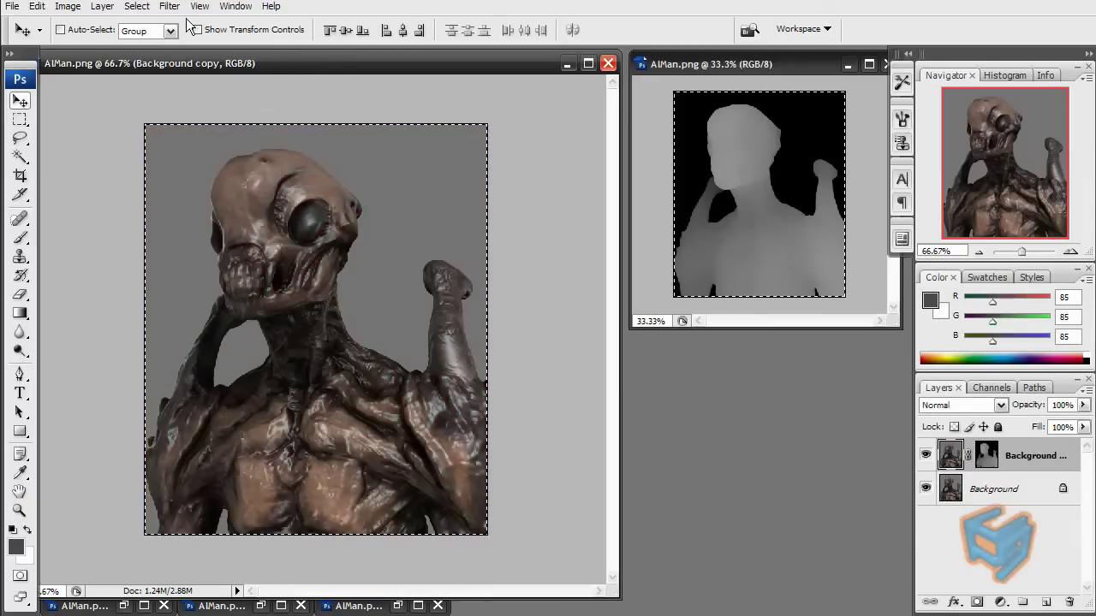
{"action": "key", "text": "ctrl+d"}
{"action": "left_click", "coordinate": [20, 138]}
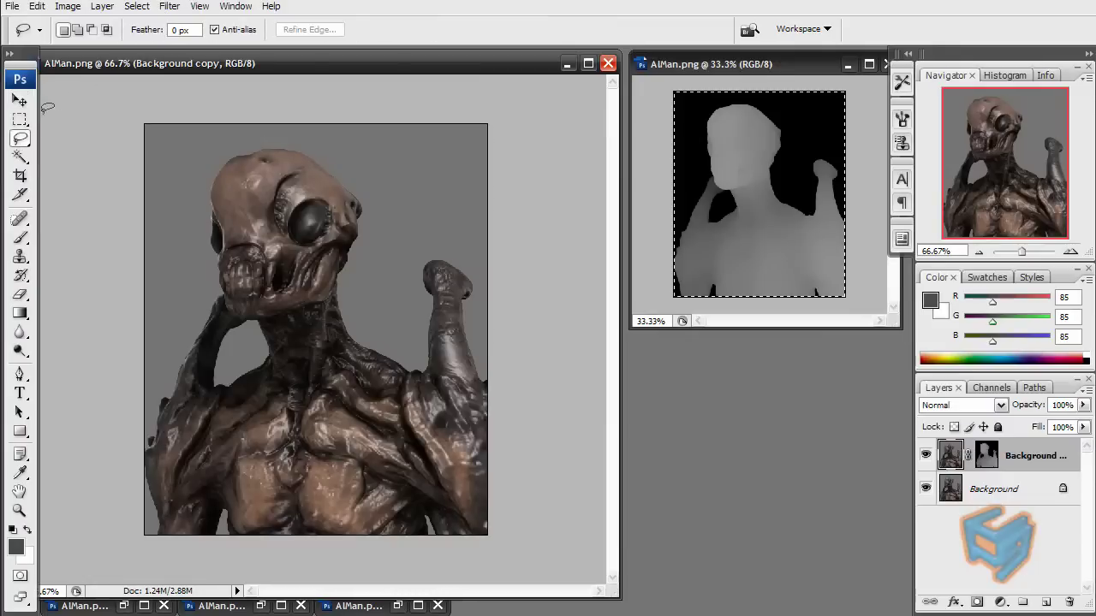
{"action": "key", "text": "m"}
Start a Lens Blur on the Background copy with Layer Mask as the depth map source
{"action": "left_click", "coordinate": [167, 9]}
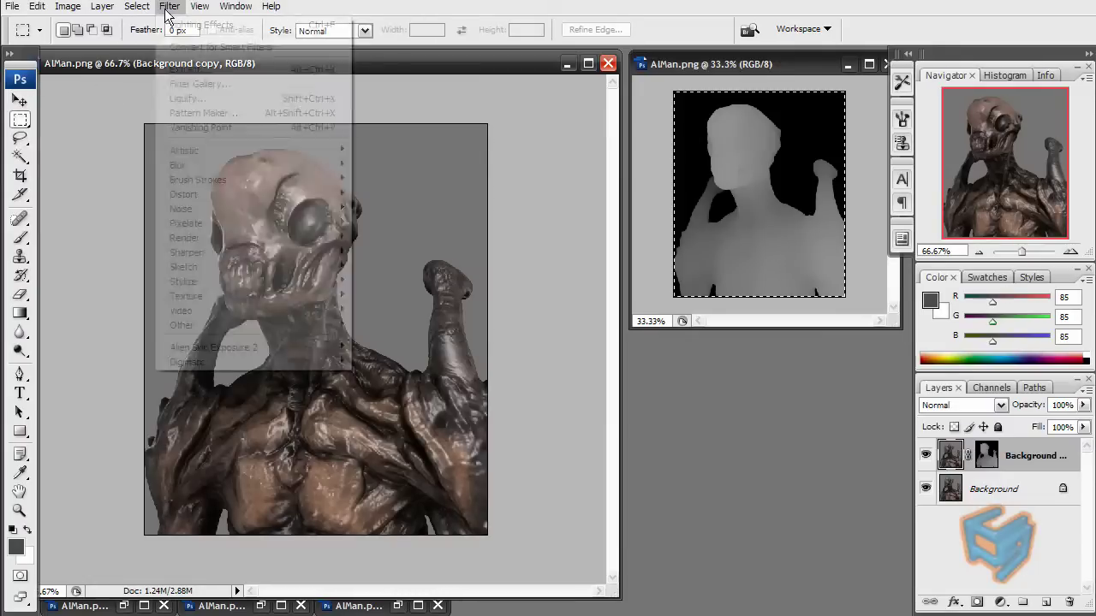
{"action": "mouse_move", "coordinate": [320, 165]}
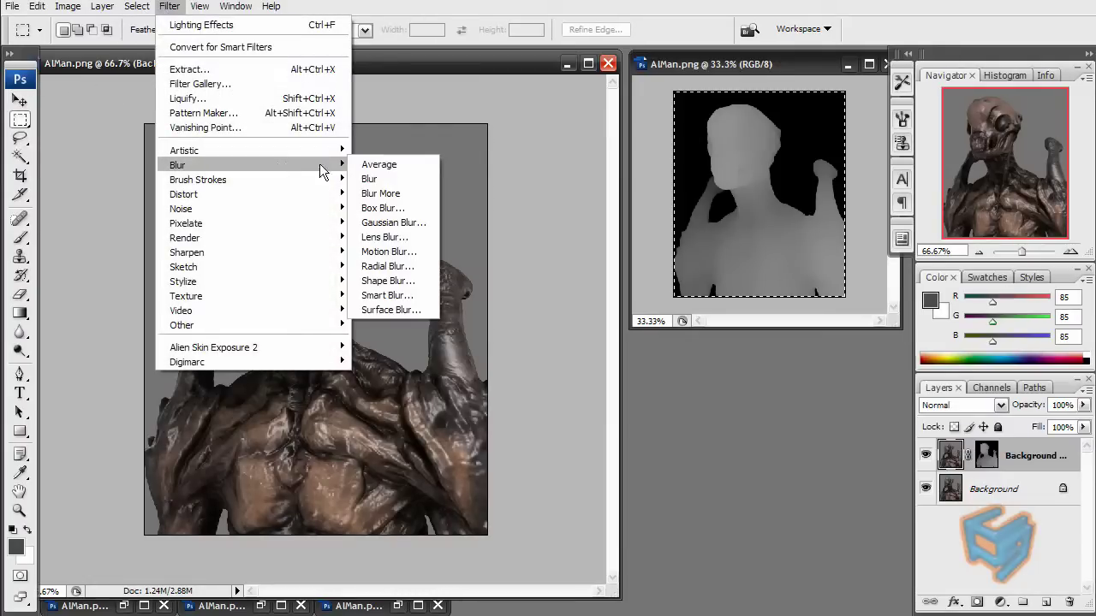
{"action": "left_click", "coordinate": [385, 238]}
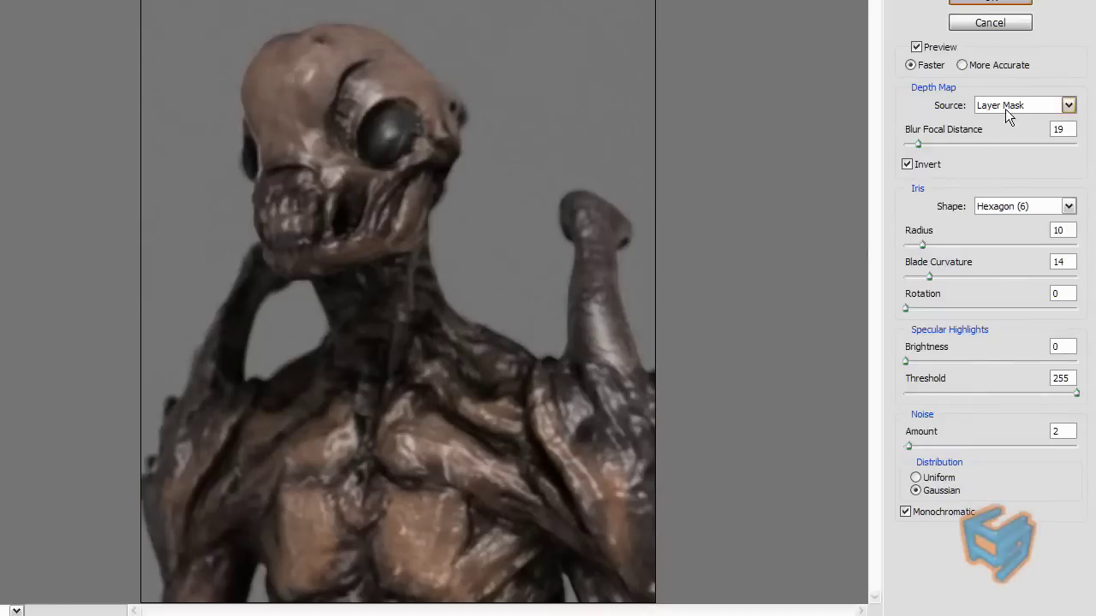
{"action": "left_click", "coordinate": [1007, 109]}
{"action": "left_click", "coordinate": [1001, 117]}
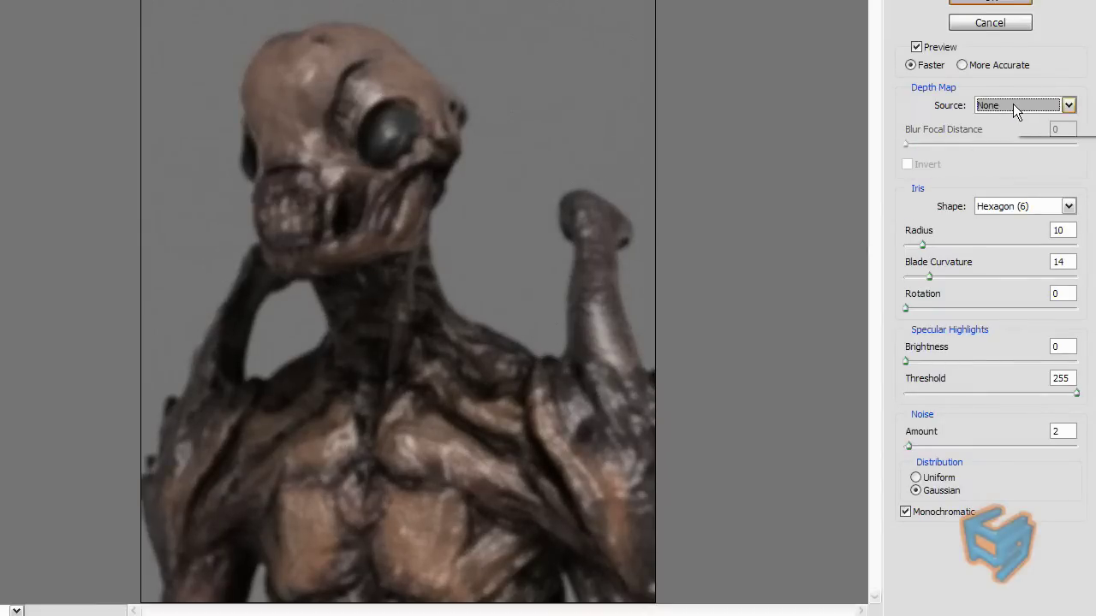
{"action": "left_click", "coordinate": [1012, 103]}
{"action": "left_click", "coordinate": [1000, 141]}
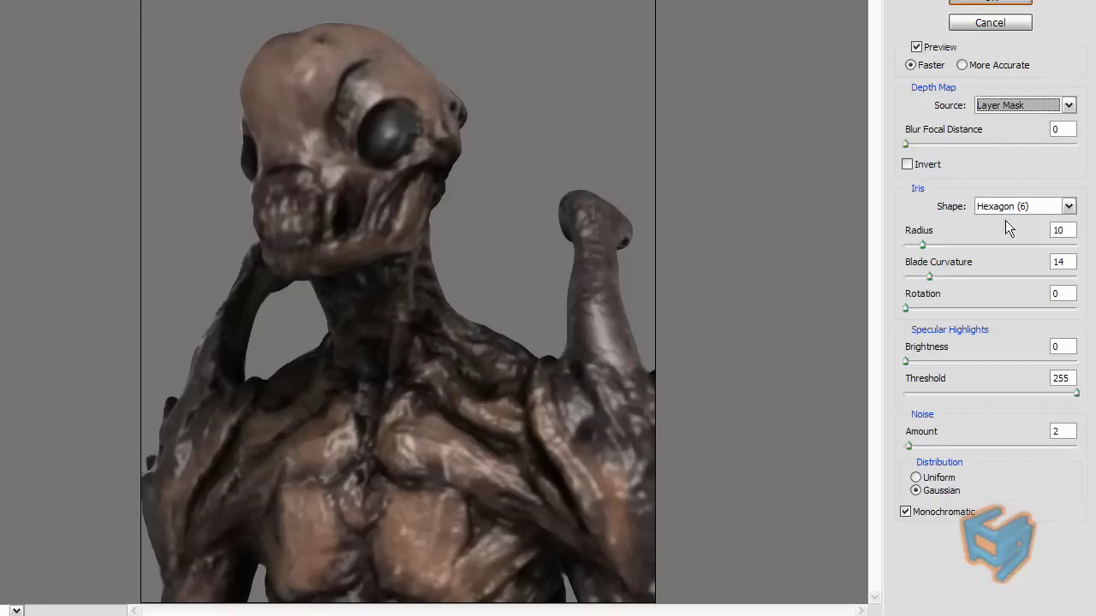
Try a Blur Focal Distance of 9 picked at the raised fist and a Noise Amount of 4
{"action": "left_click", "coordinate": [1057, 129]}
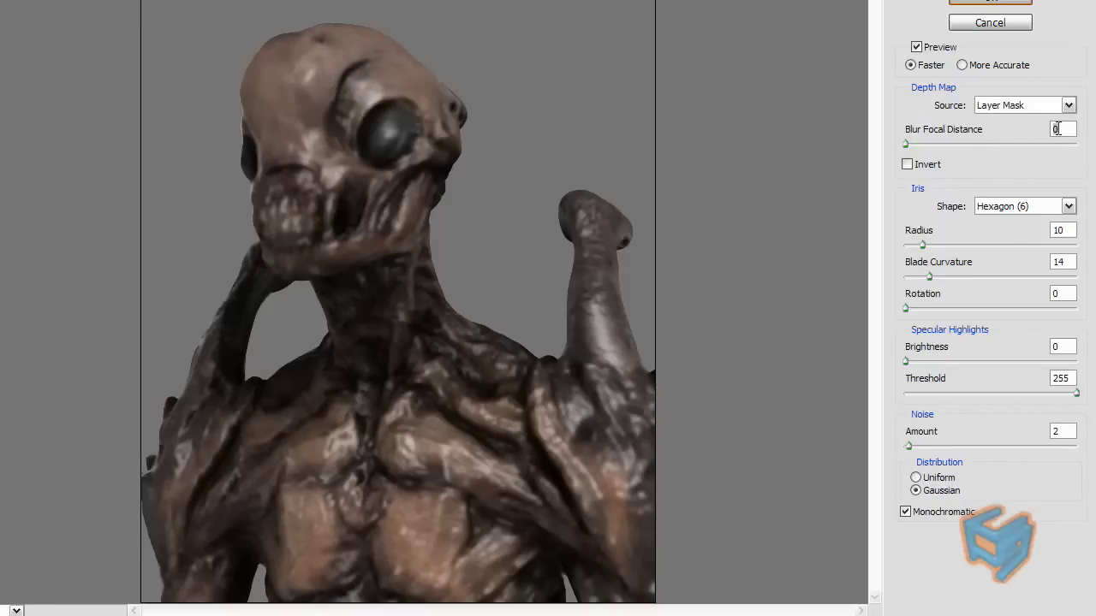
{"action": "type", "text": "4"}
{"action": "left_click", "coordinate": [626, 227]}
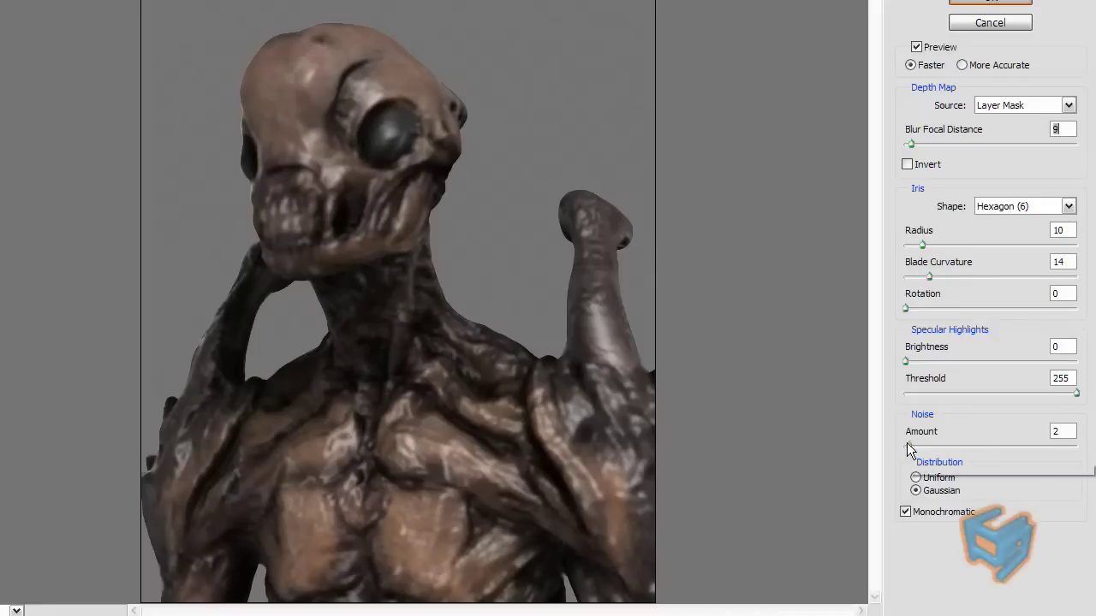
{"action": "left_click_drag", "start_coordinate": [907, 446], "coordinate": [912, 445]}
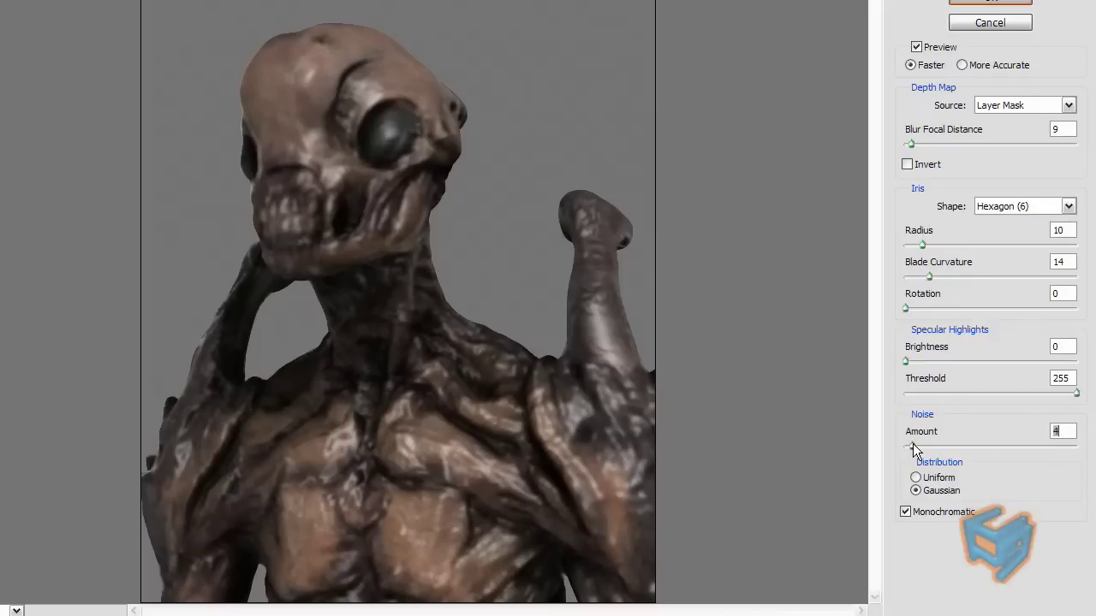
Invert the depth map and apply the Lens Blur with Blur Focal Distance 4, Radius 5 and Noise Amount 2
{"action": "left_click", "coordinate": [907, 164]}
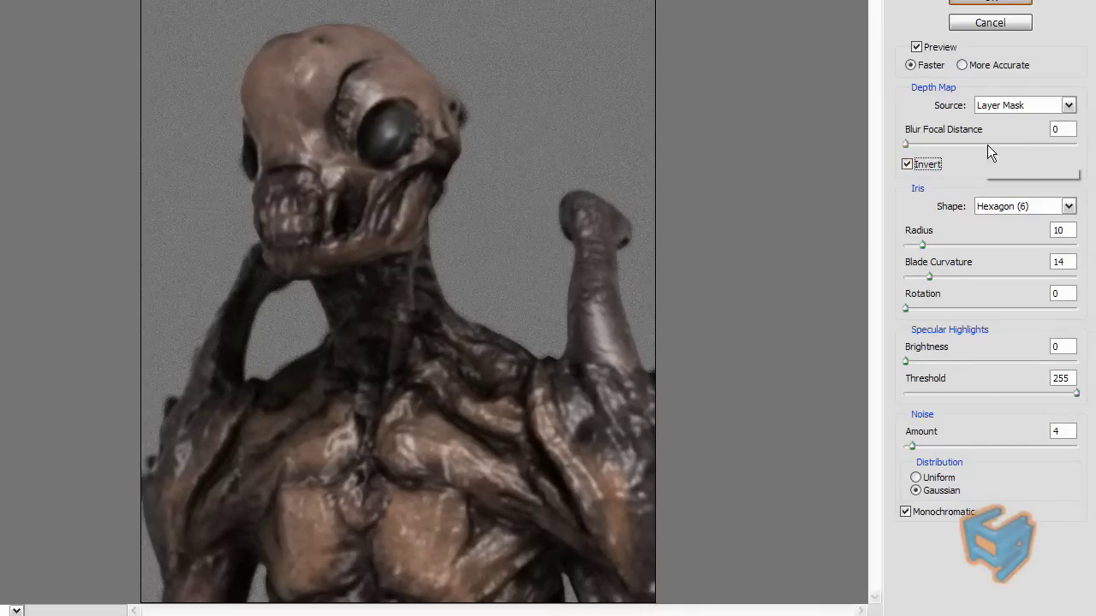
{"action": "left_click", "coordinate": [911, 447]}
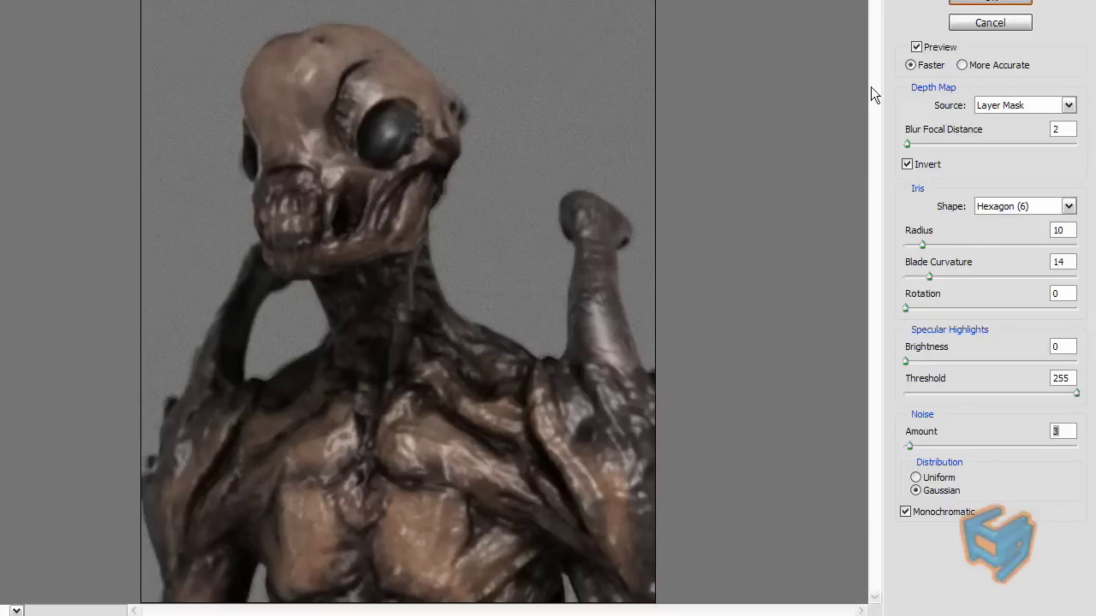
{"action": "double_click", "coordinate": [1060, 229]}
{"action": "type", "text": "5"}
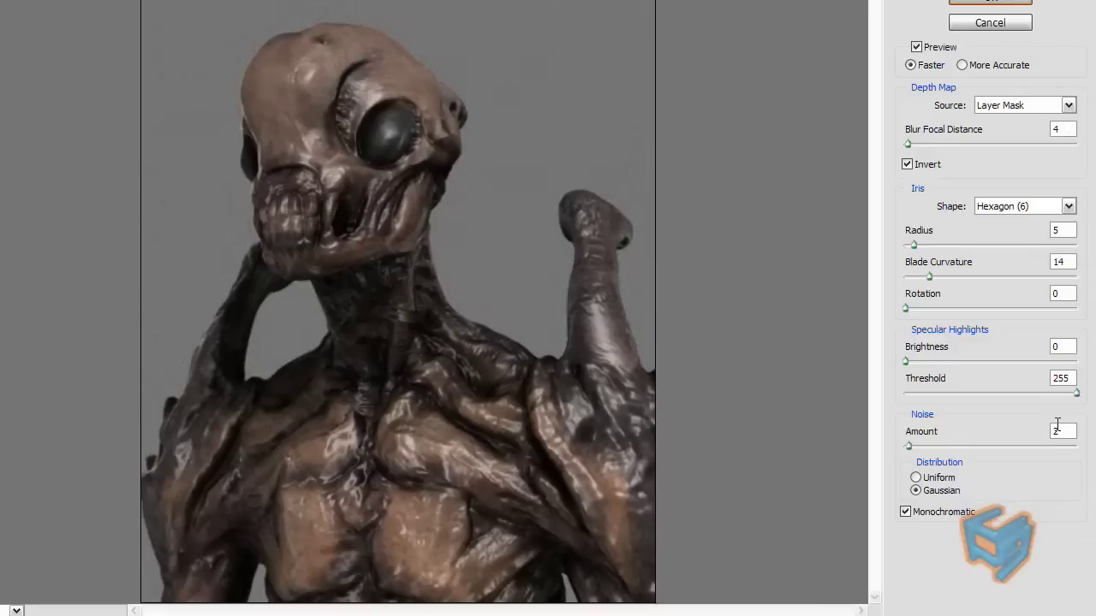
{"action": "key", "text": "Return"}
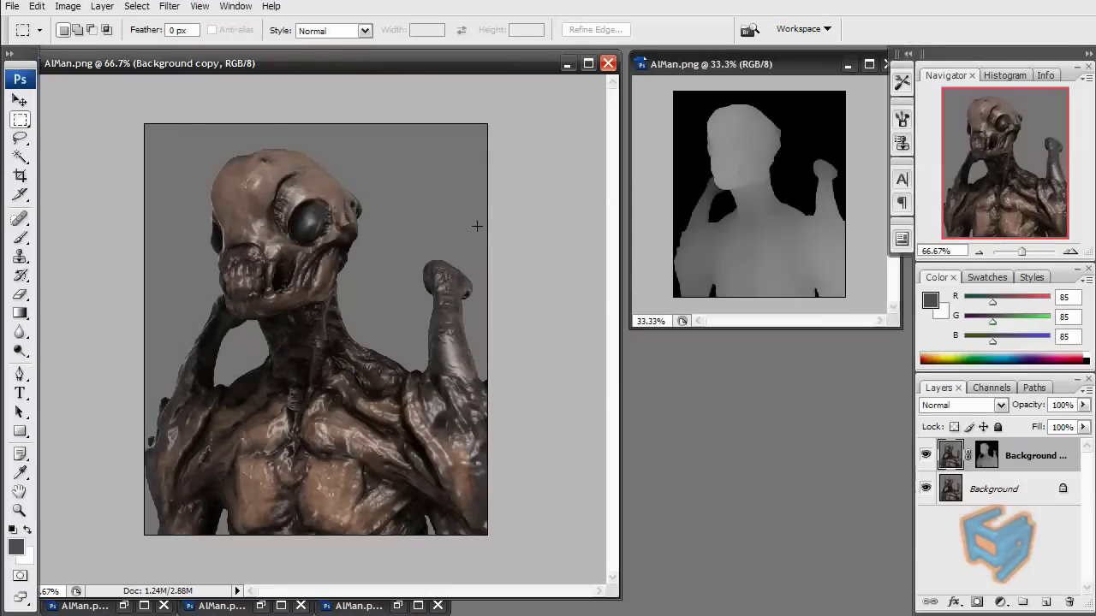
Delete the Background copy's layer mask without applying it to the layer
{"action": "left_click_drag", "start_coordinate": [459, 66], "coordinate": [496, 62]}
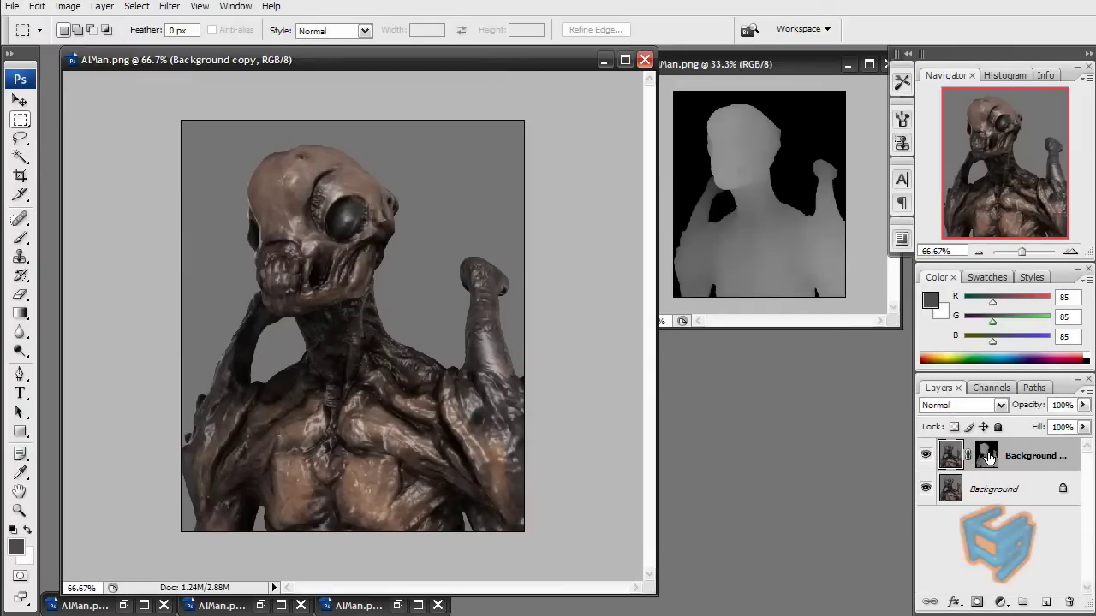
{"action": "left_click_drag", "start_coordinate": [987, 457], "coordinate": [1073, 605]}
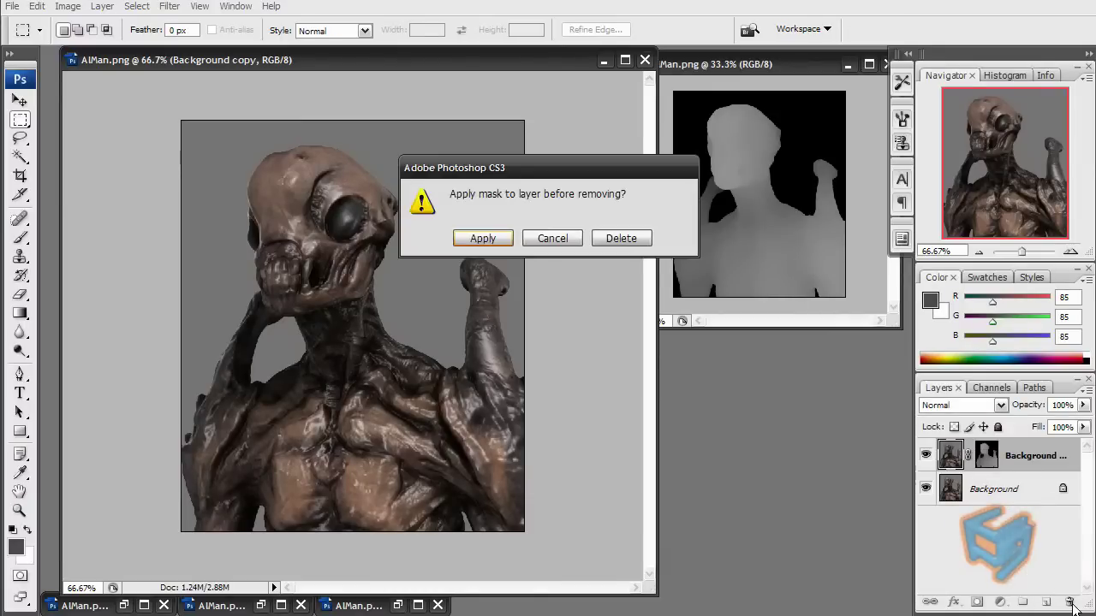
{"action": "left_click", "coordinate": [640, 243]}
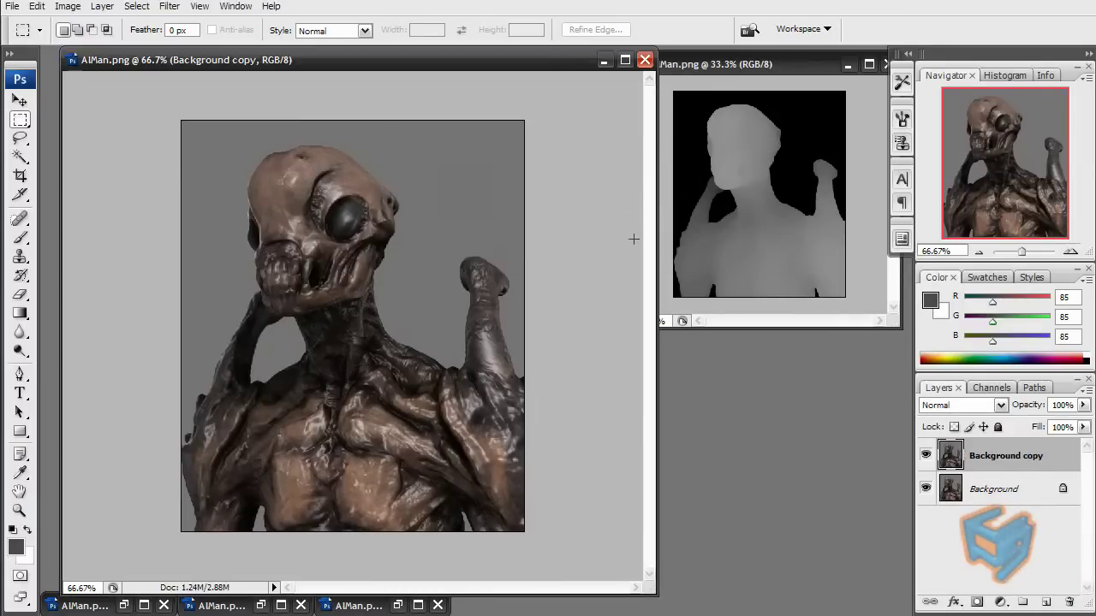
Check the blurred composite at 100%, then fit the whole figure in view
{"action": "left_click", "coordinate": [17, 510]}
{"action": "right_click", "coordinate": [481, 254]}
{"action": "left_click", "coordinate": [496, 267]}
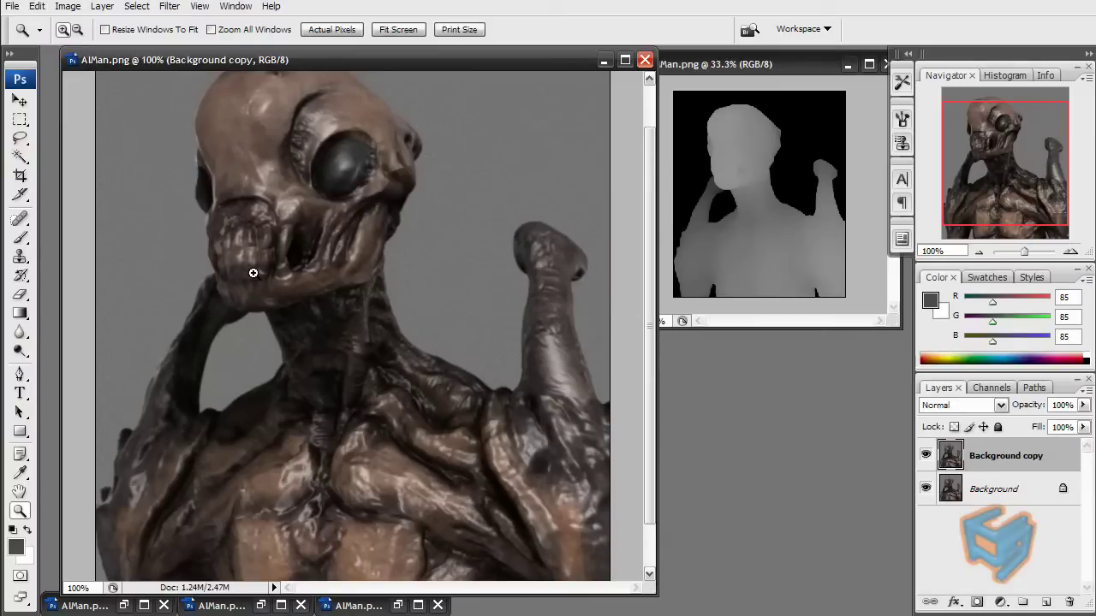
{"action": "key", "text": "ctrl+0"}
{"action": "left_click_drag", "start_coordinate": [289, 57], "coordinate": [322, 51]}
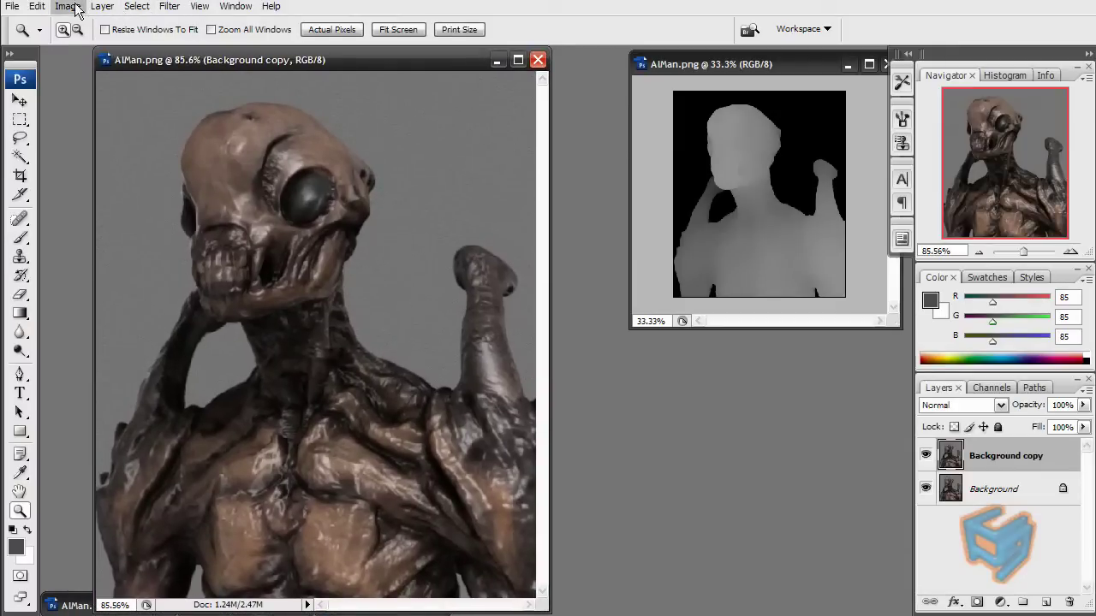
Apply Lens Correction to the Background copy with a slightly lightening Vignette Amount and Midpoint +50
{"action": "left_click", "coordinate": [169, 7]}
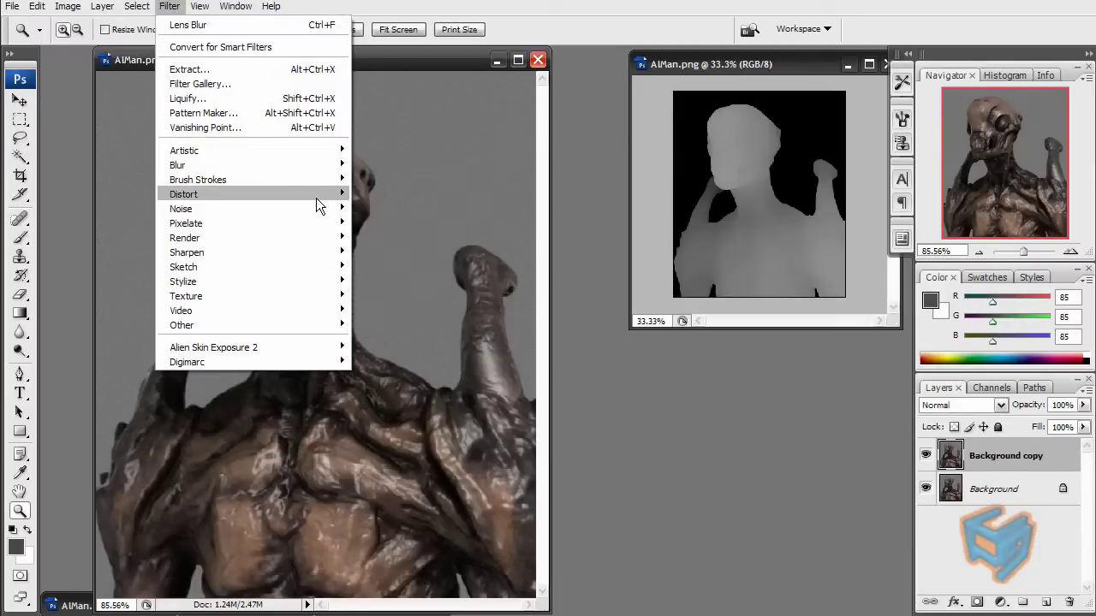
{"action": "mouse_move", "coordinate": [316, 196]}
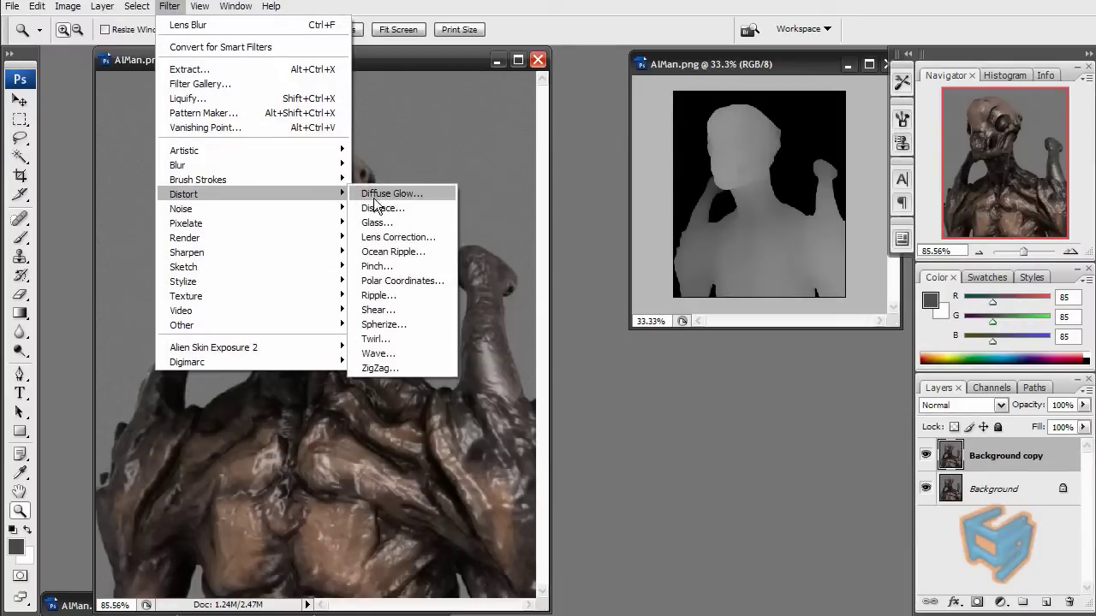
{"action": "left_click", "coordinate": [402, 237]}
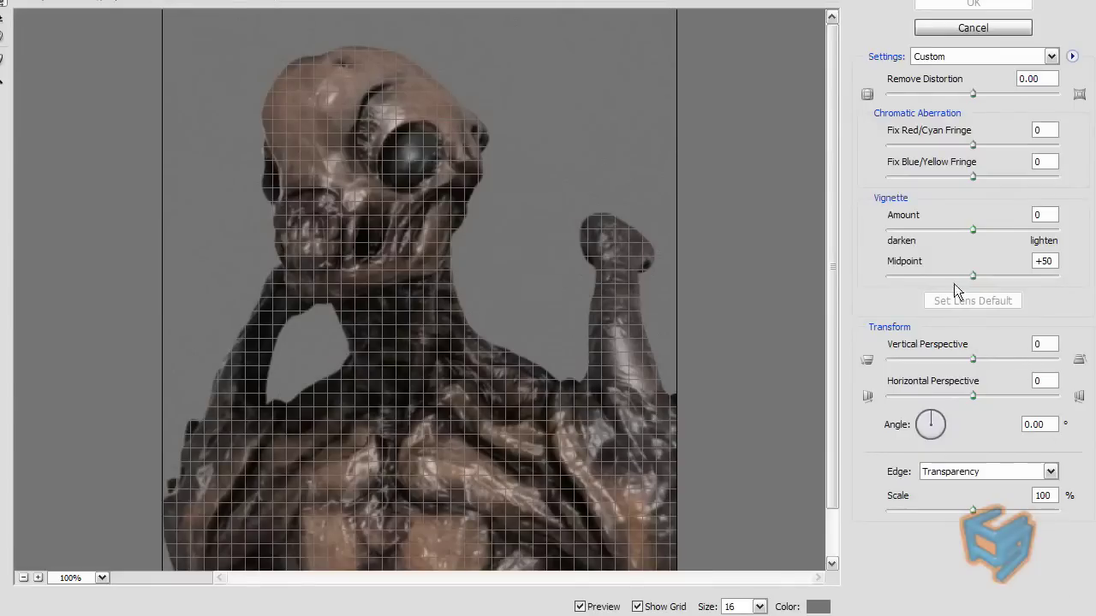
{"action": "left_click_drag", "start_coordinate": [977, 228], "coordinate": [998, 229]}
{"action": "left_click", "coordinate": [973, 3]}
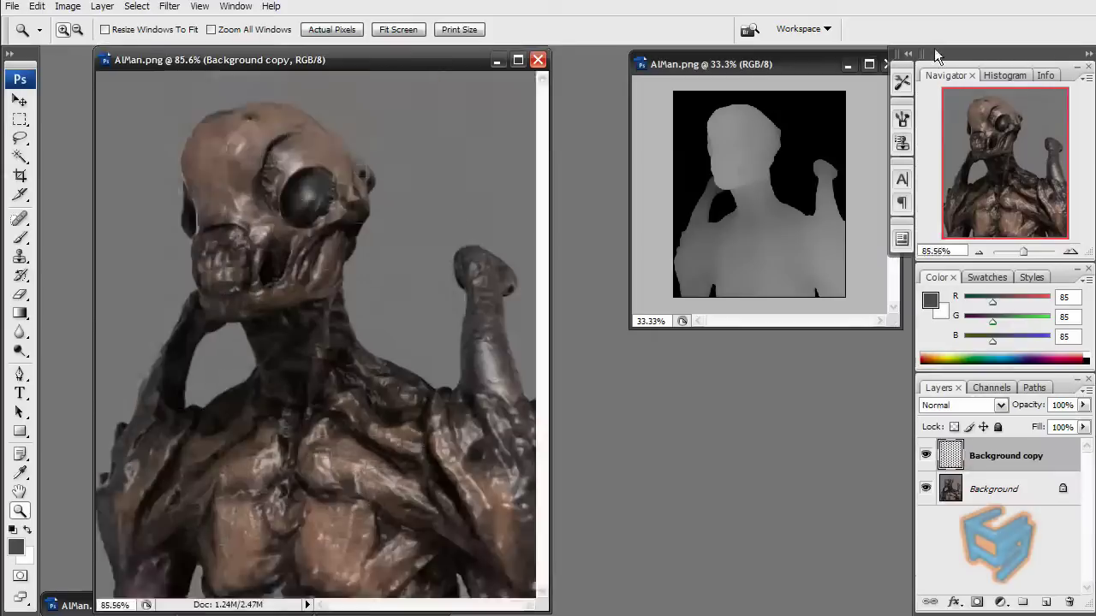
Flatten the vignetted composite into a single Background layer
{"action": "left_click_drag", "start_coordinate": [390, 67], "coordinate": [443, 68]}
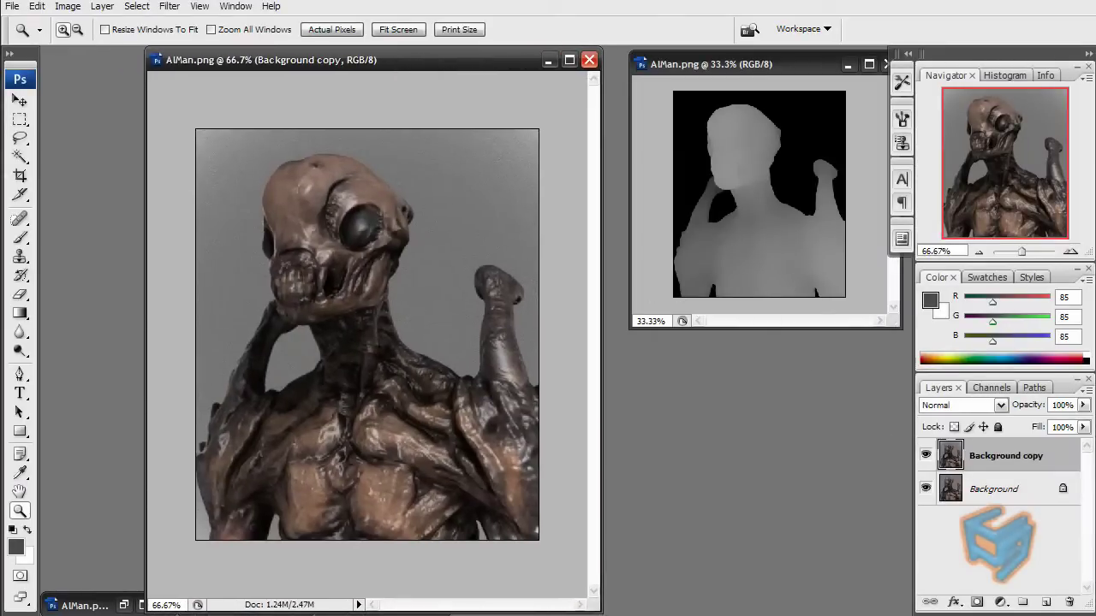
{"action": "left_click", "coordinate": [137, 6]}
{"action": "left_click", "coordinate": [149, 522]}
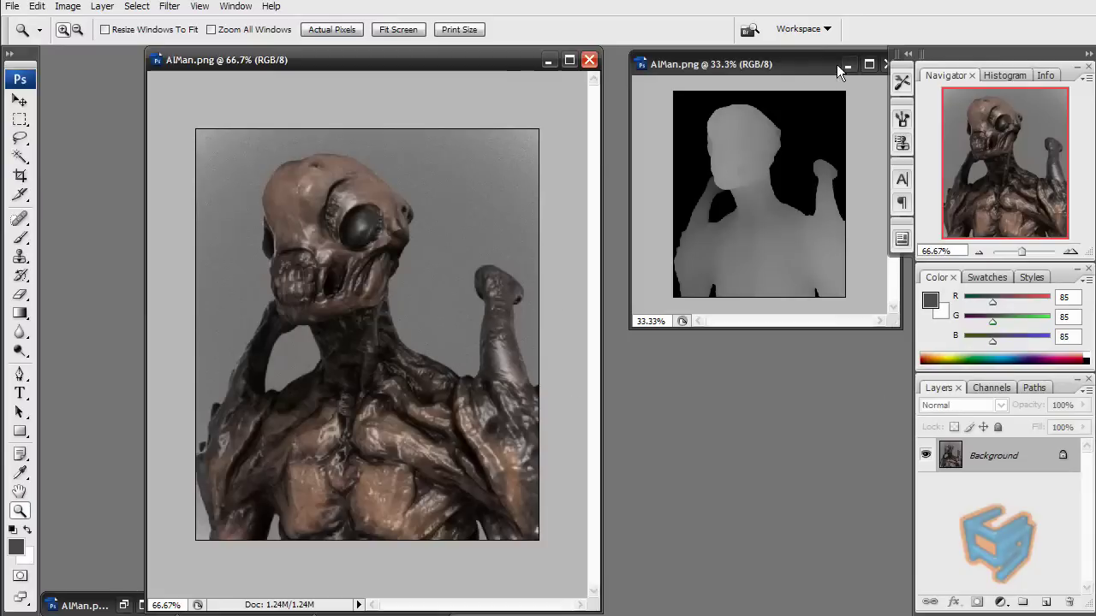
Close the depth image without saving its changes and move the composite's window to the middle of the workspace
{"action": "left_click_drag", "start_coordinate": [836, 64], "coordinate": [830, 81]}
{"action": "key", "text": "ctrl+a"}
{"action": "left_click", "coordinate": [881, 81]}
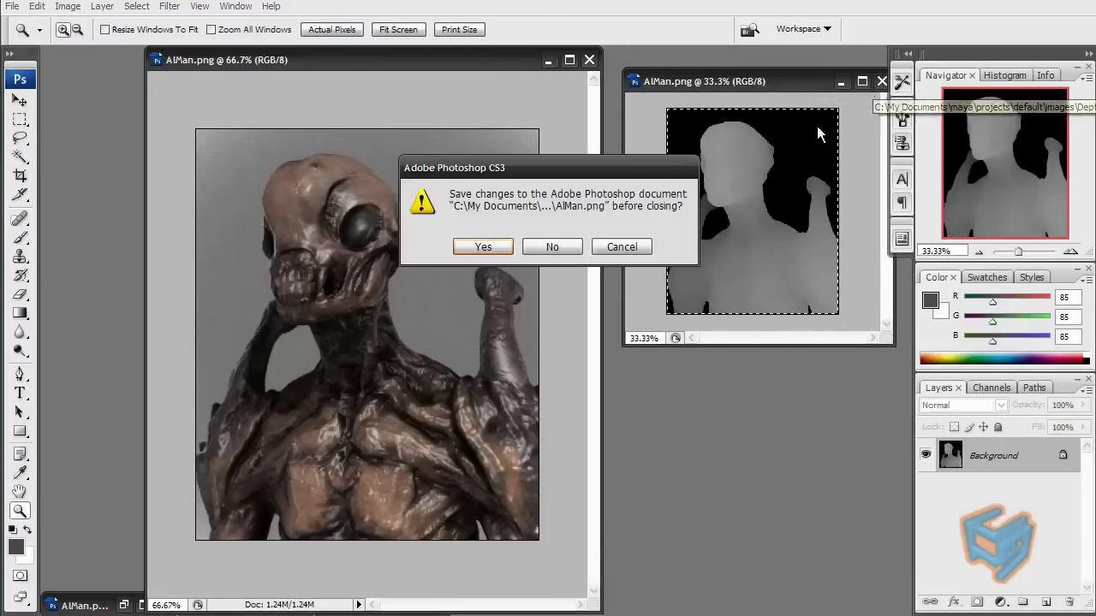
{"action": "left_click", "coordinate": [570, 248]}
{"action": "left_click_drag", "start_coordinate": [438, 61], "coordinate": [476, 61]}
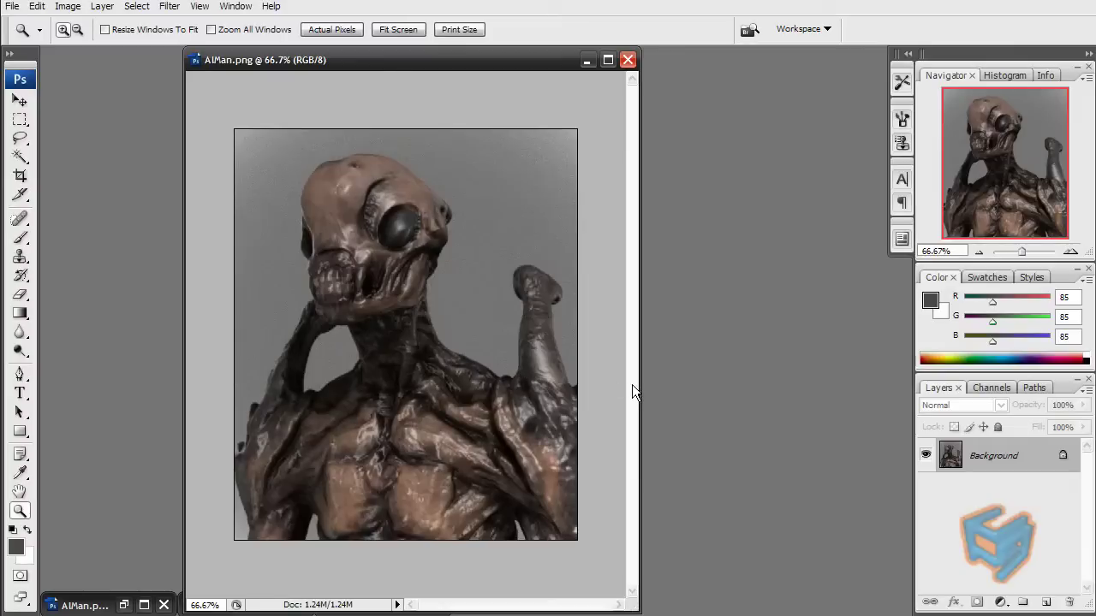
{"action": "left_click_drag", "start_coordinate": [512, 65], "coordinate": [691, 59]}
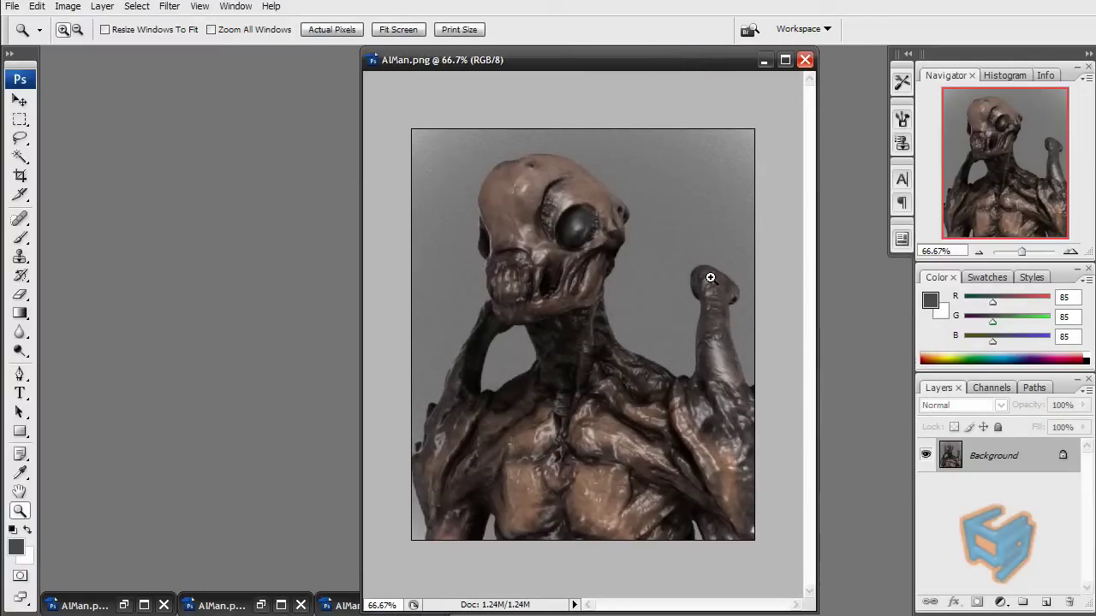